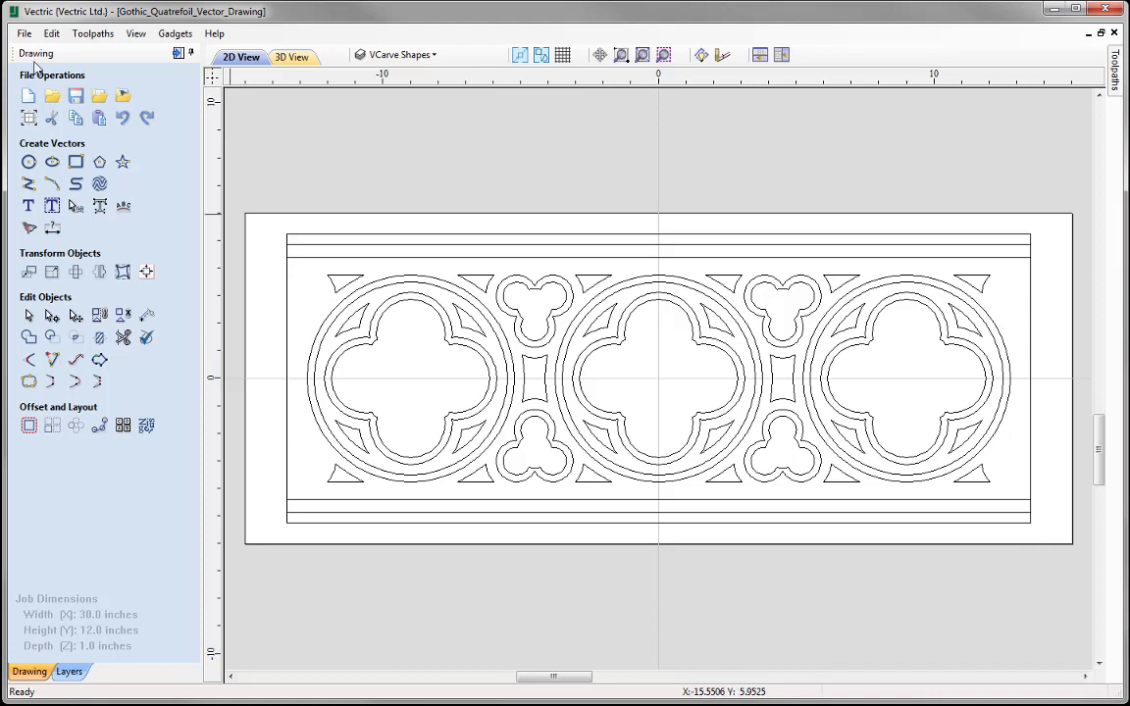
Step: Close the open quatrefoil drawing and start a new file
left_click(24, 33)
left_click(71, 90)
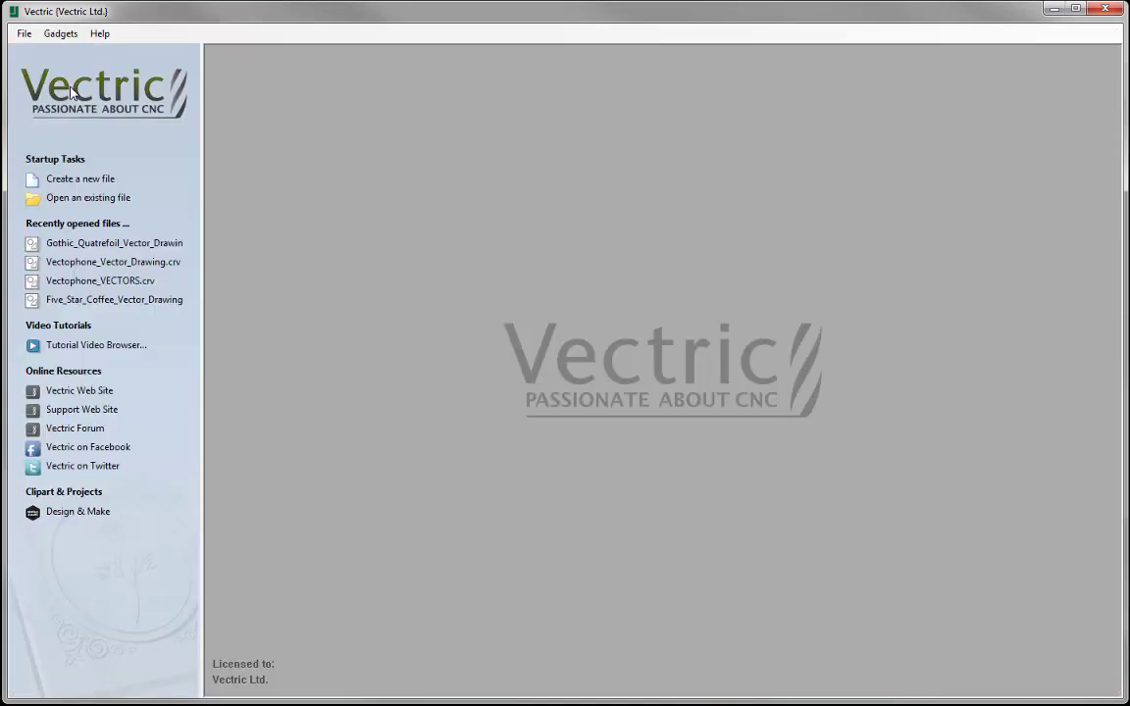
left_click(88, 179)
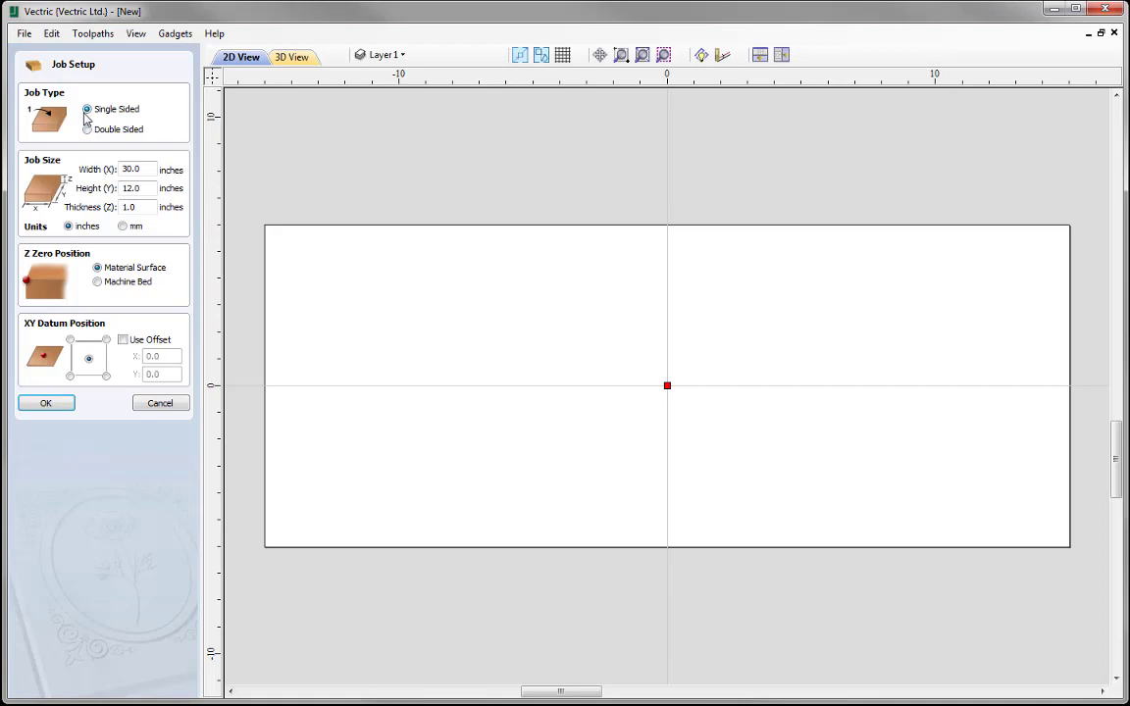
Step: Set up the job as 30 inches wide, 12 inches high and 1 inch thick, with Z zero on the material surface
double_click(131, 169)
type("30")
key("Tab")
type("12")
key("Tab")
type("1")
left_click(136, 273)
left_click(45, 402)
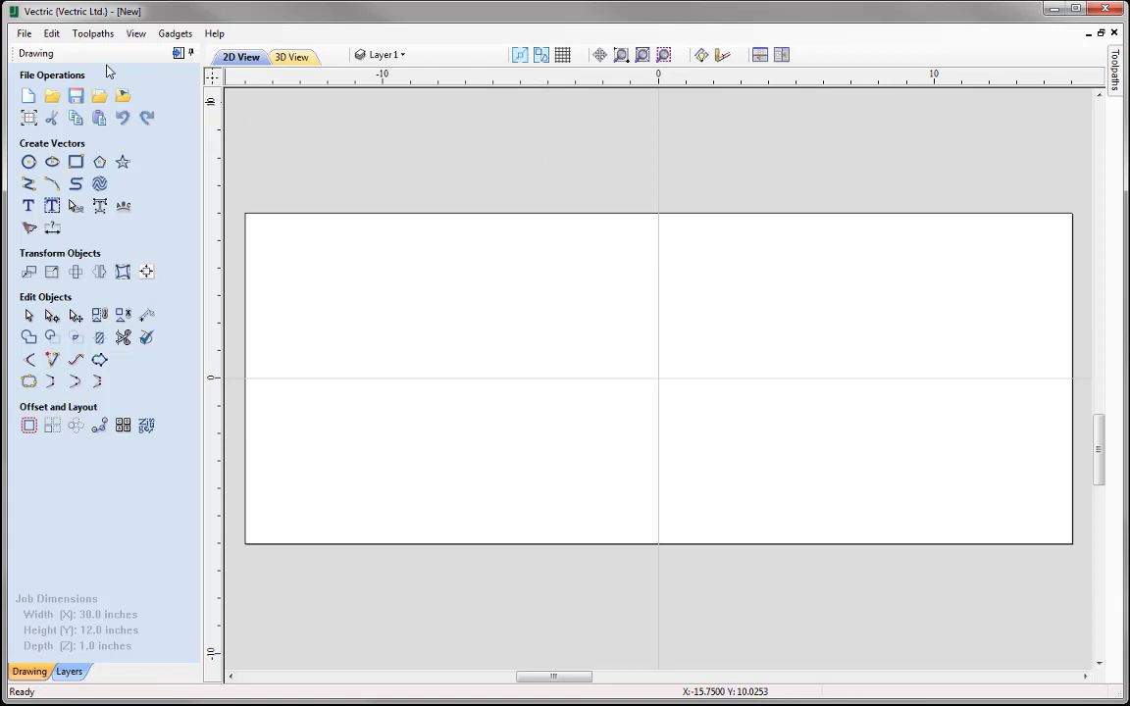
Step: Review the drawing's snapping options, including the geometry and smart snapping settings
left_click(51, 33)
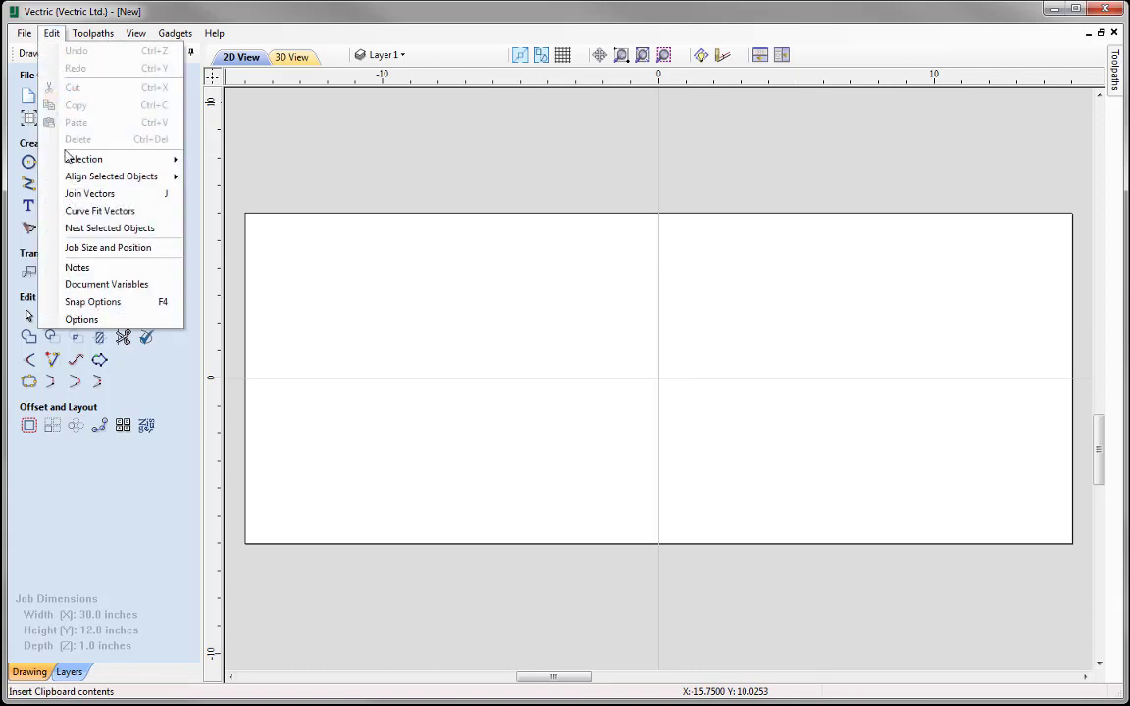
left_click(160, 301)
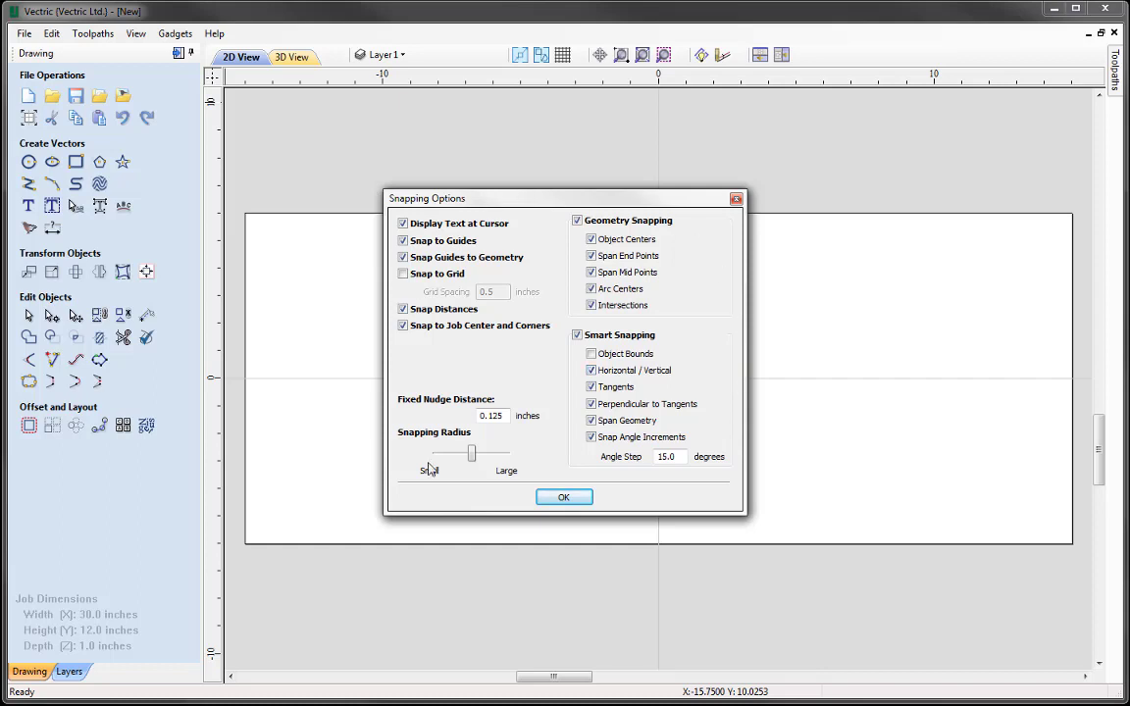
left_click(565, 498)
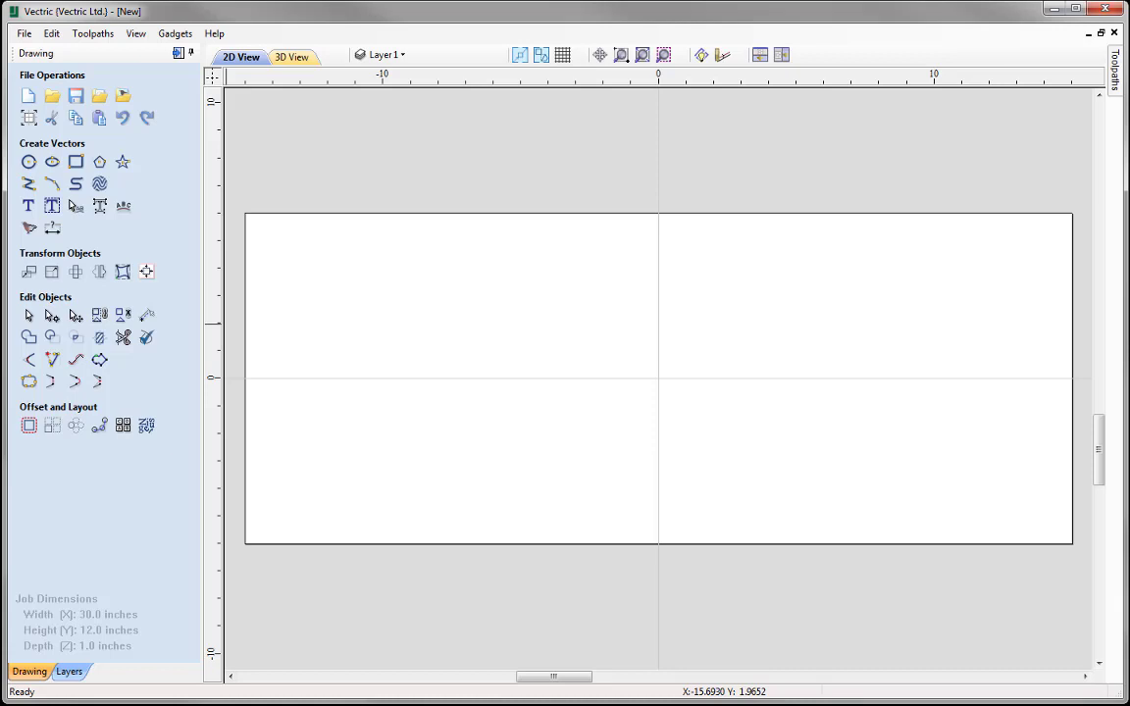
Step: Rename Layer 1 as Outline Shape
left_click(365, 55)
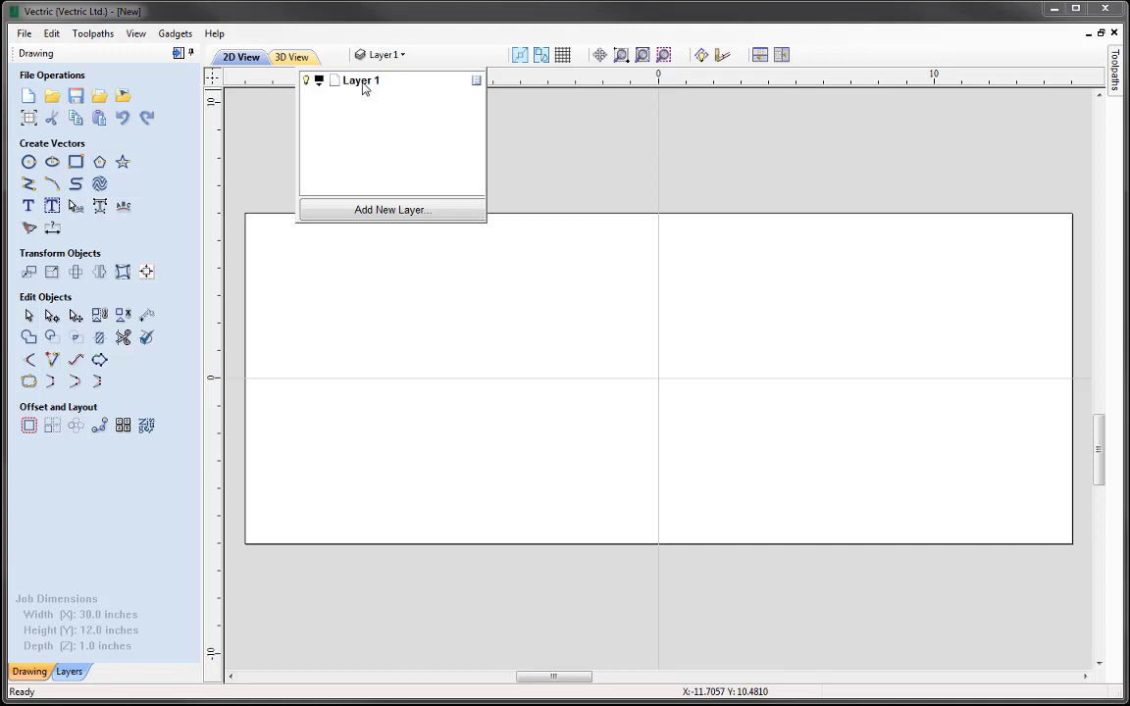
double_click(363, 81)
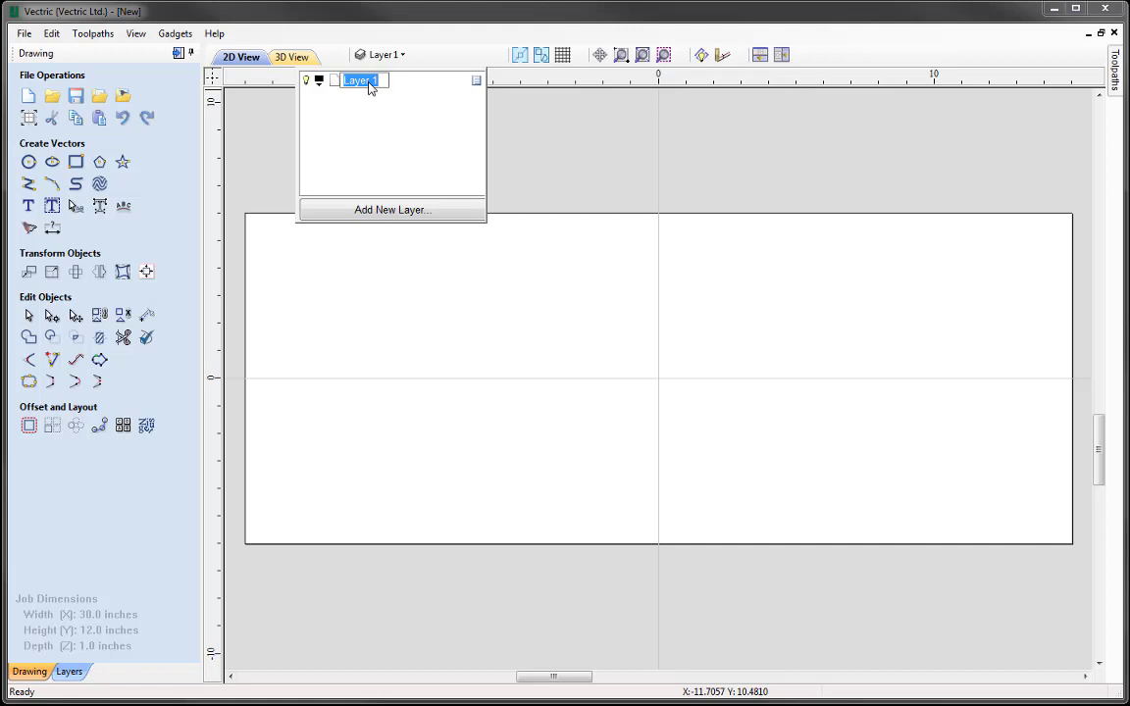
type("Outline Shape")
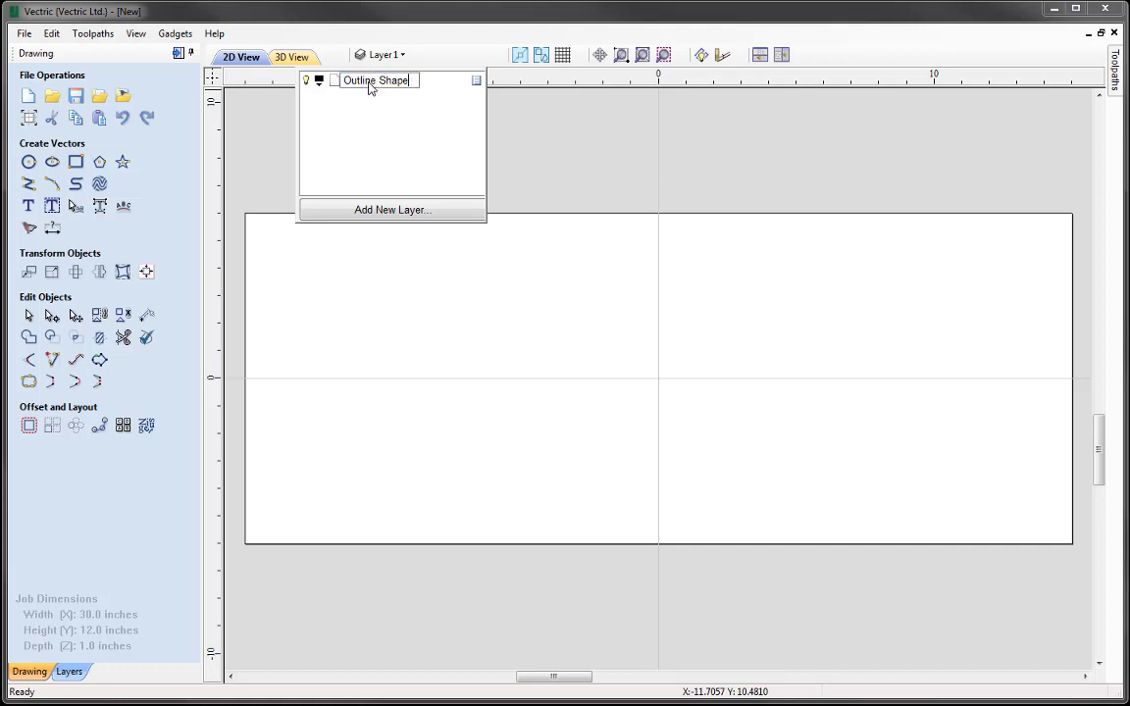
key("Return")
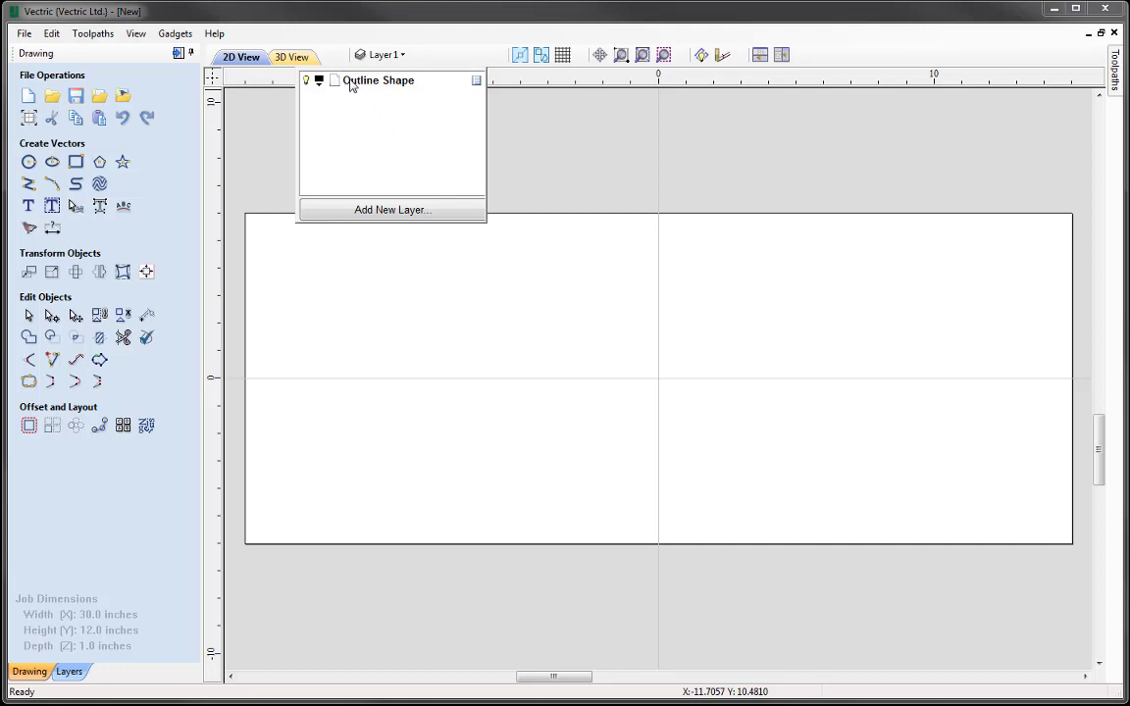
left_click(334, 306)
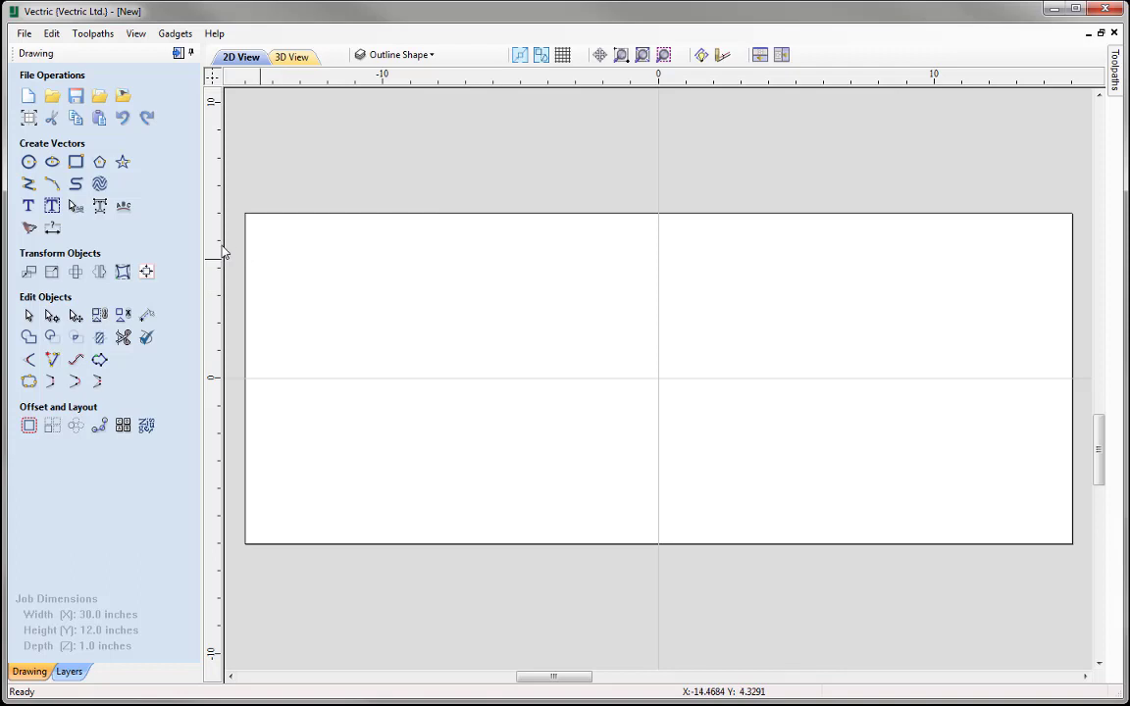
Step: Create a square-cornered rectangle 27 inches wide and 10.5 inches high, centred on the job origin
left_click(77, 163)
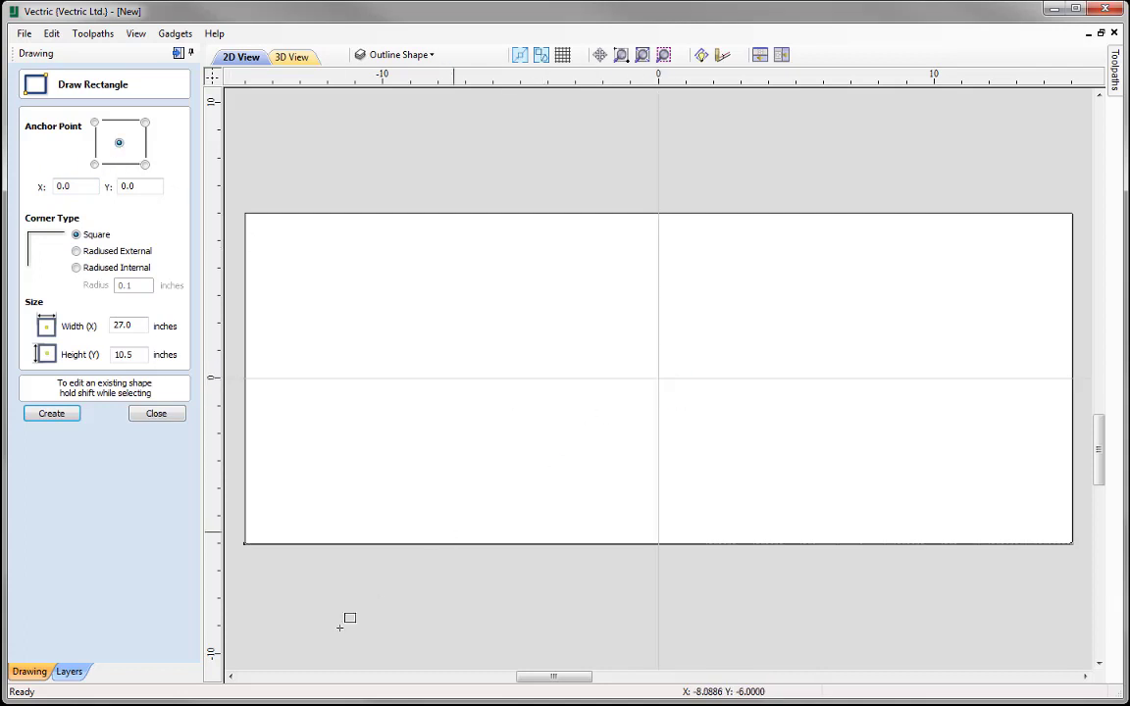
left_click_drag(137, 326, 43, 330)
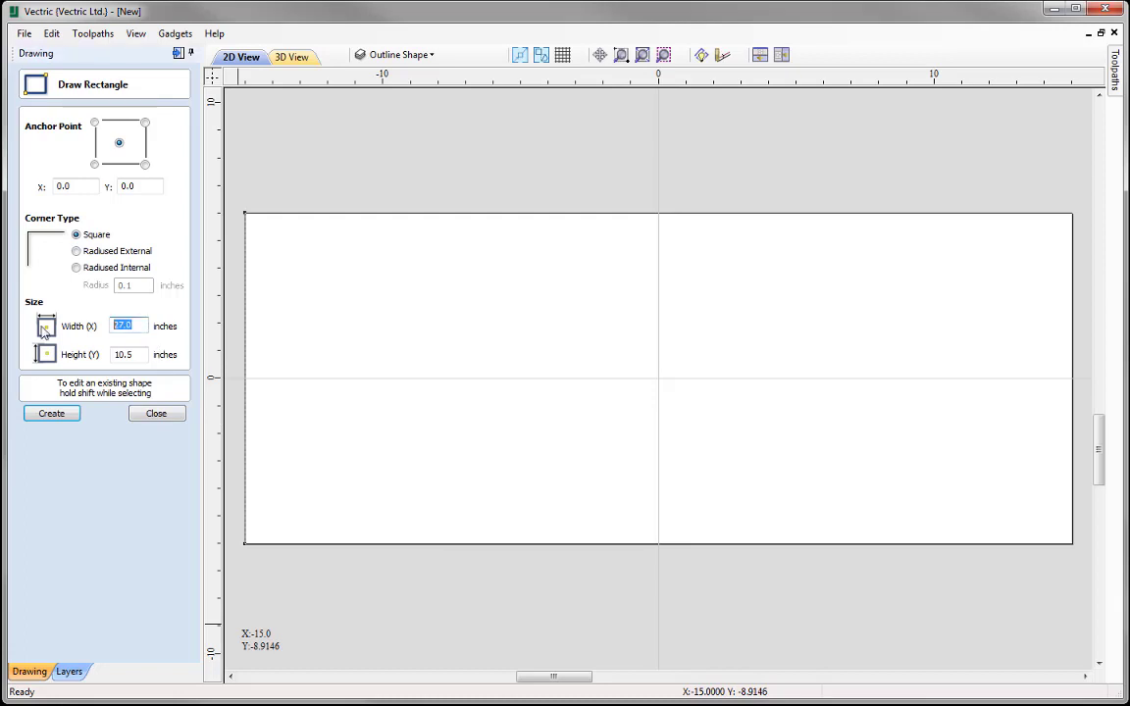
type("27")
left_click_drag(142, 354, 25, 348)
type("10.5")
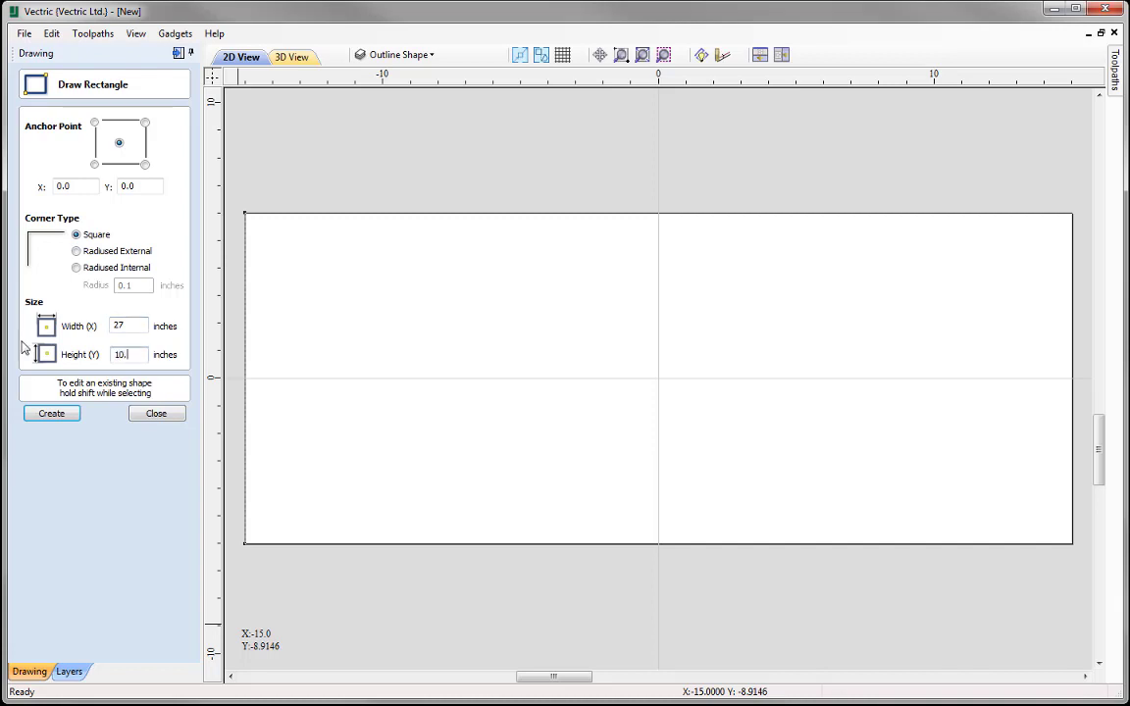
left_click(54, 415)
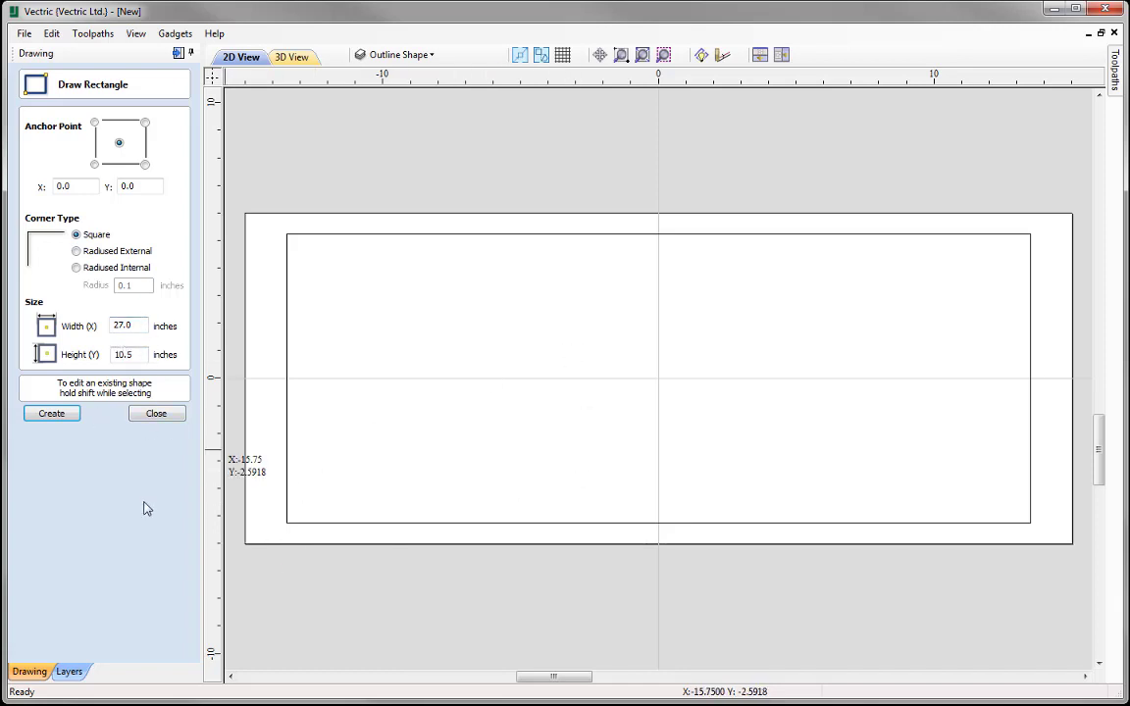
left_click(156, 414)
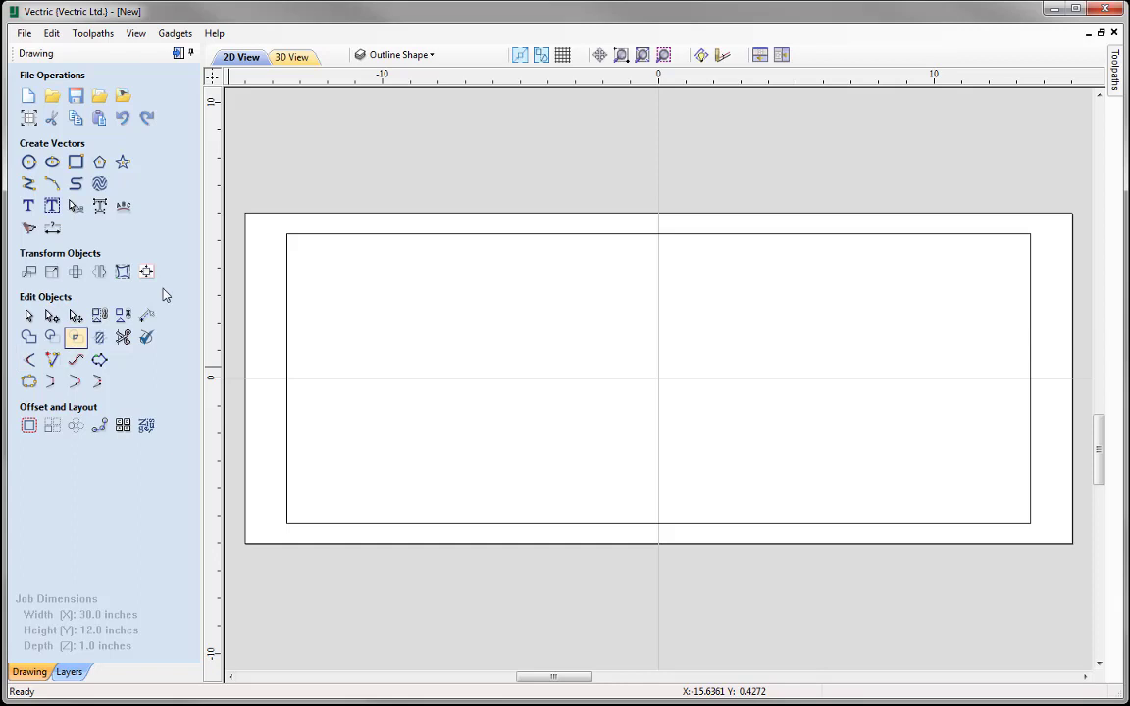
Step: Add a new layer named Top & Bottom Grooves
left_click(405, 56)
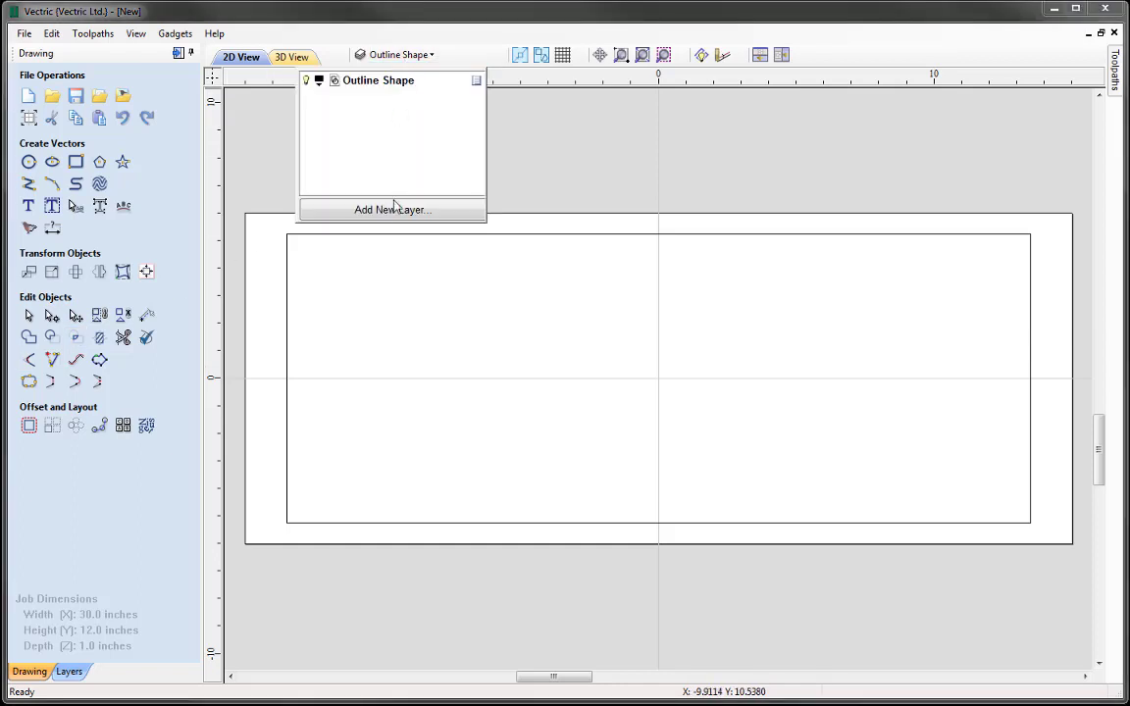
left_click(431, 211)
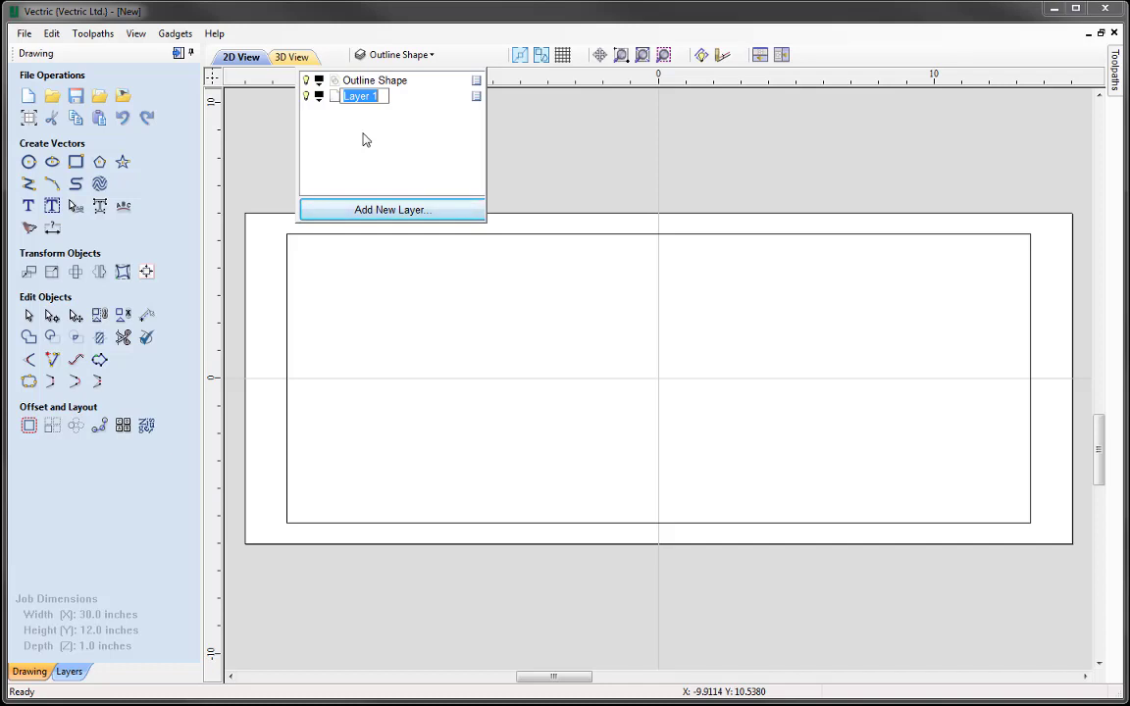
type("Top & Bottom ")
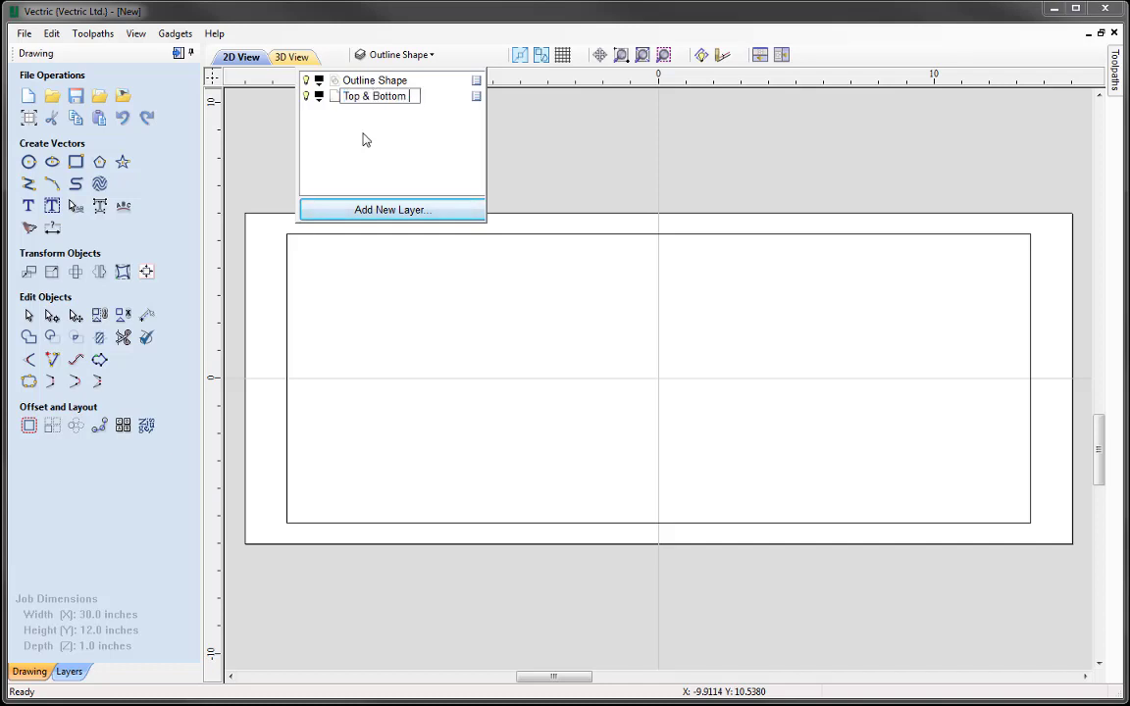
type("Grooves")
key("Return")
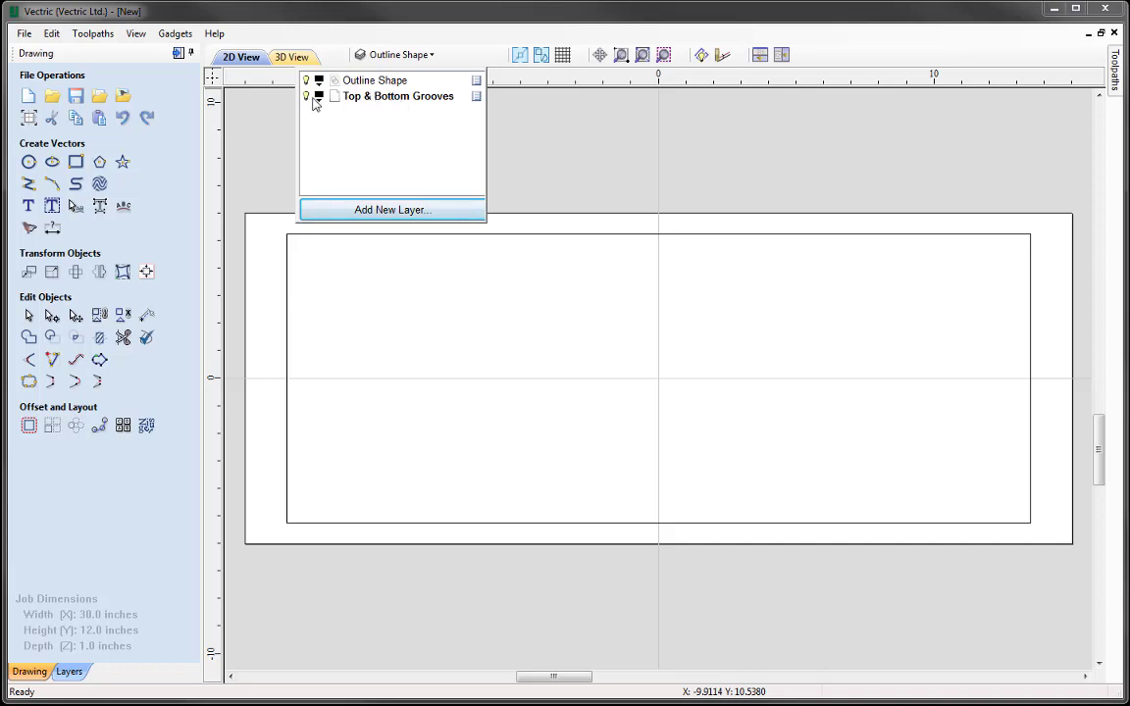
left_click(550, 181)
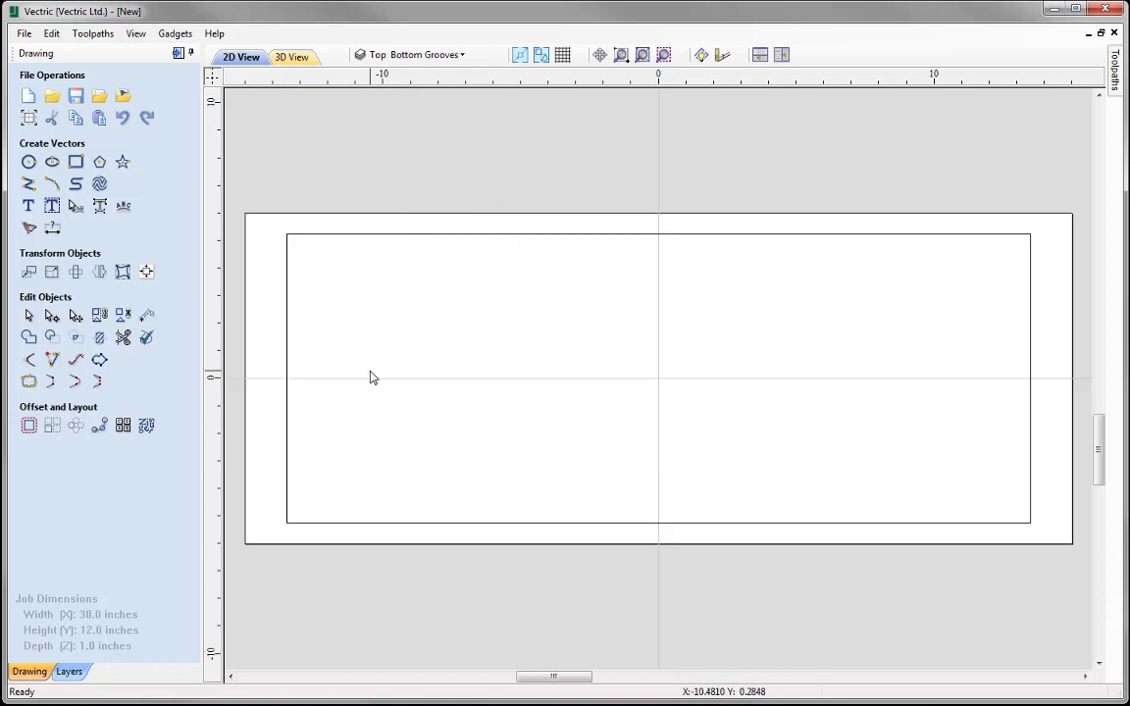
Step: Draw a rectangle 27 inches wide and 0.5 inches high along the outline's bottom edge, starting at its lower-left corner
left_click(74, 163)
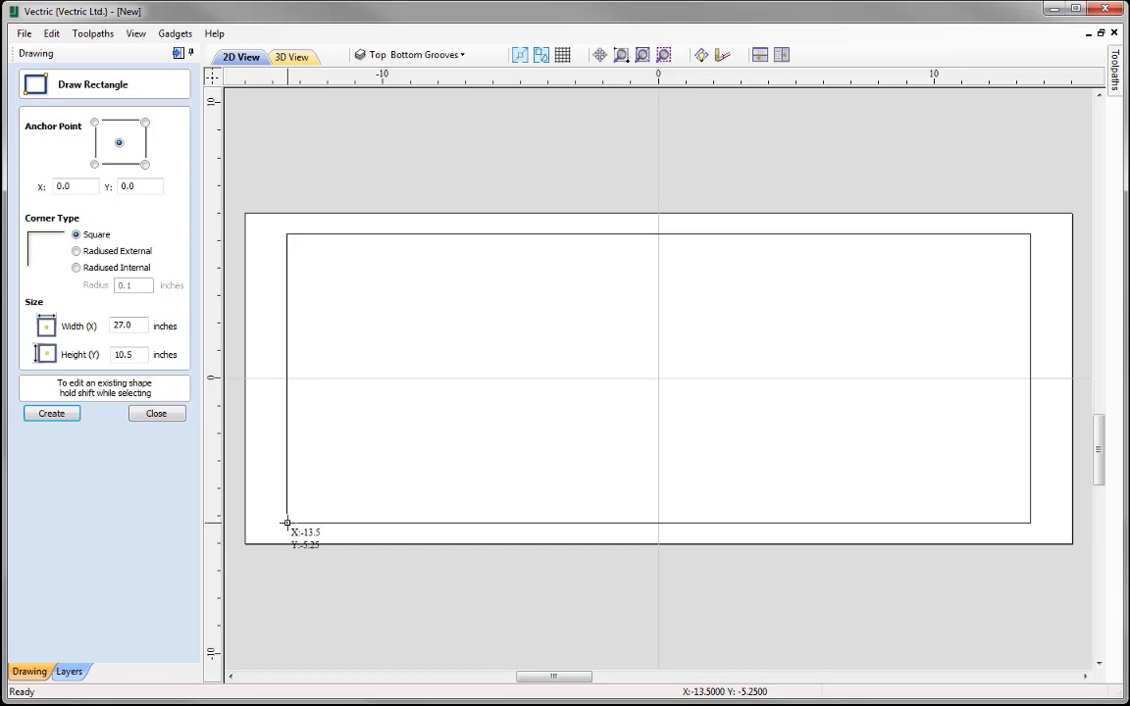
left_click_drag(287, 522, 1030, 512)
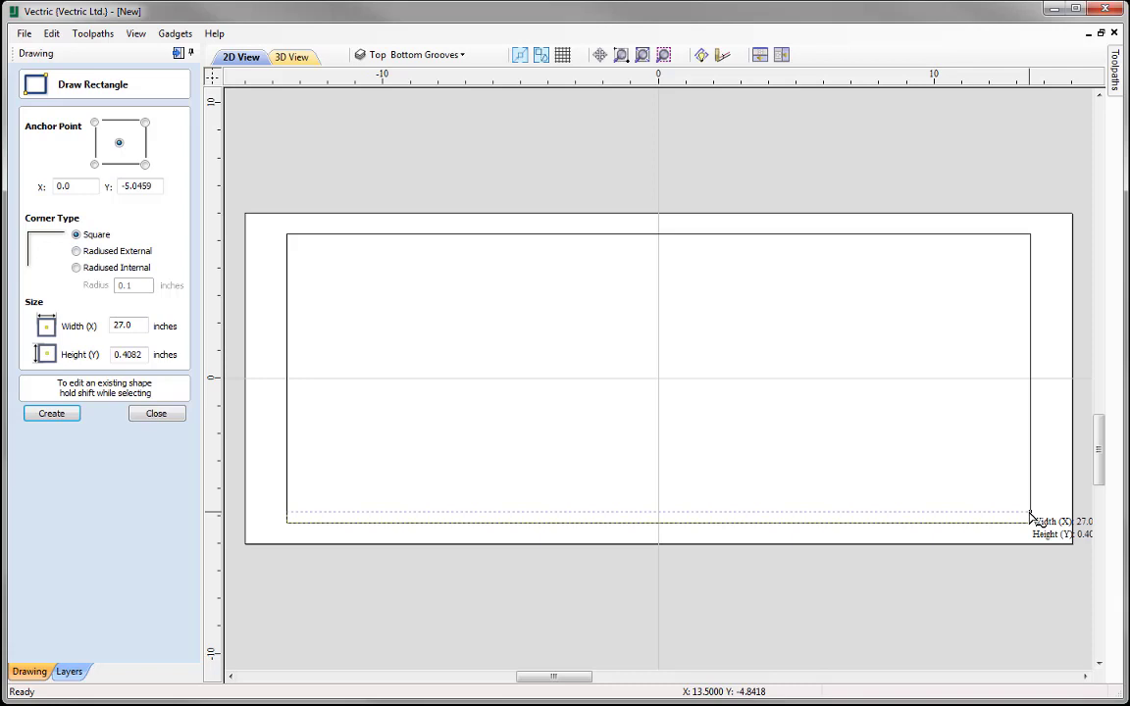
type("5")
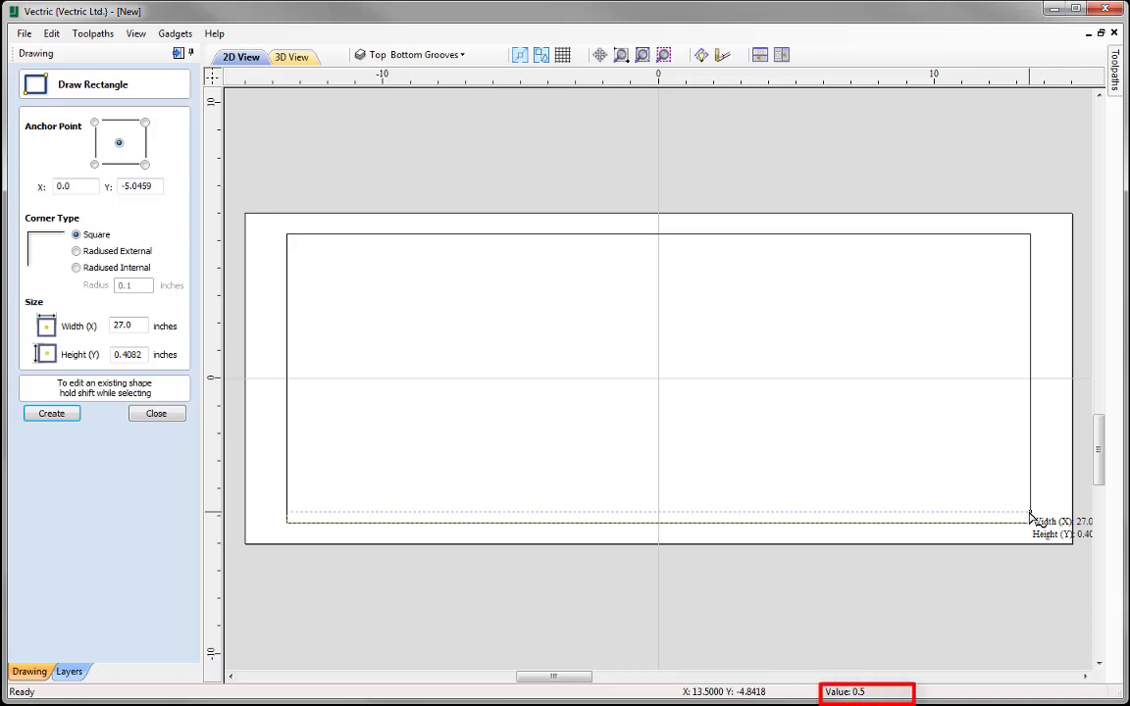
key("Return")
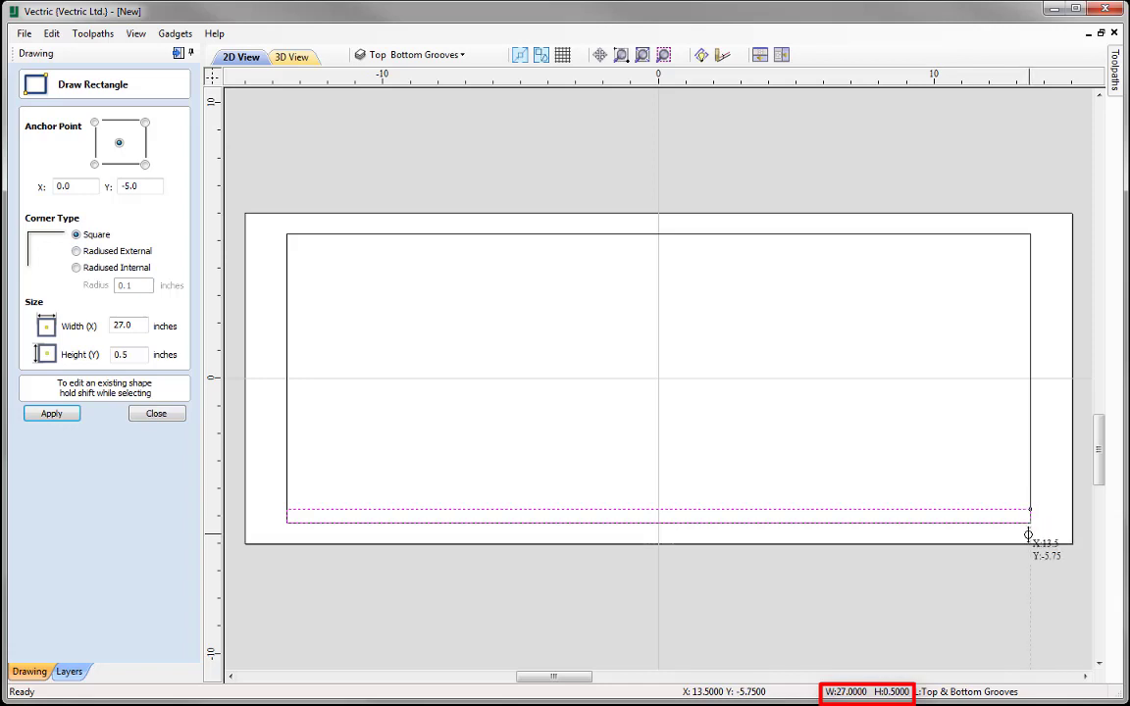
left_click(156, 413)
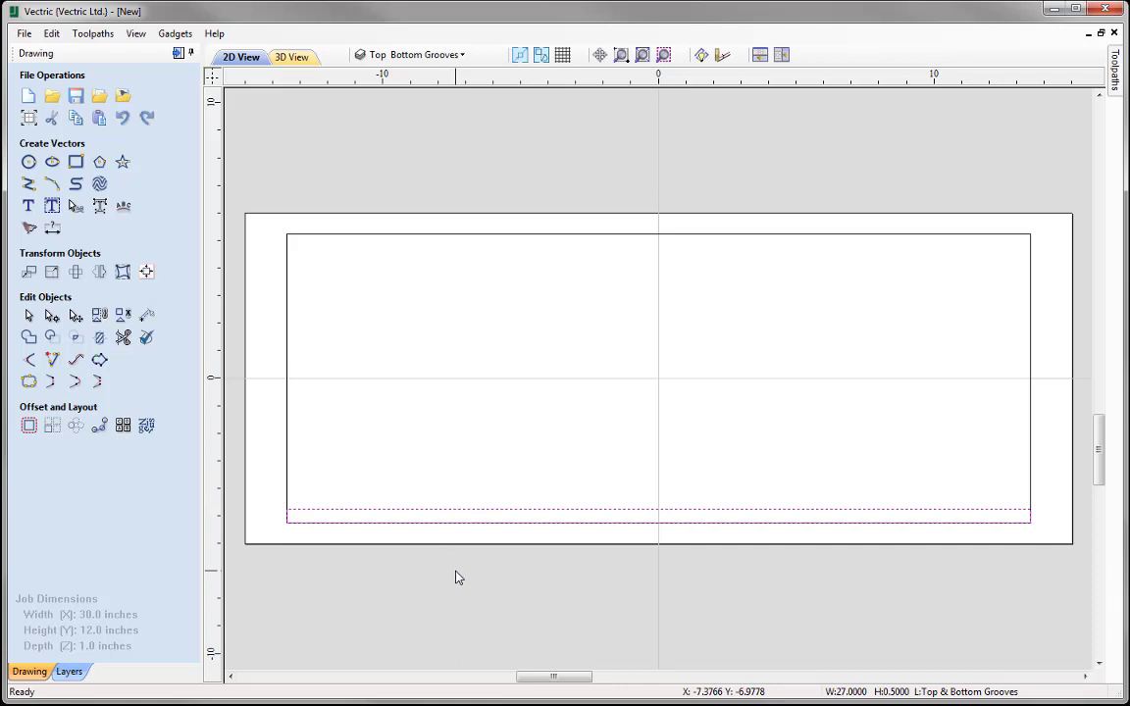
Step: Move the groove rectangle up by 3/8 inch in Y with a relative move
left_click(410, 517)
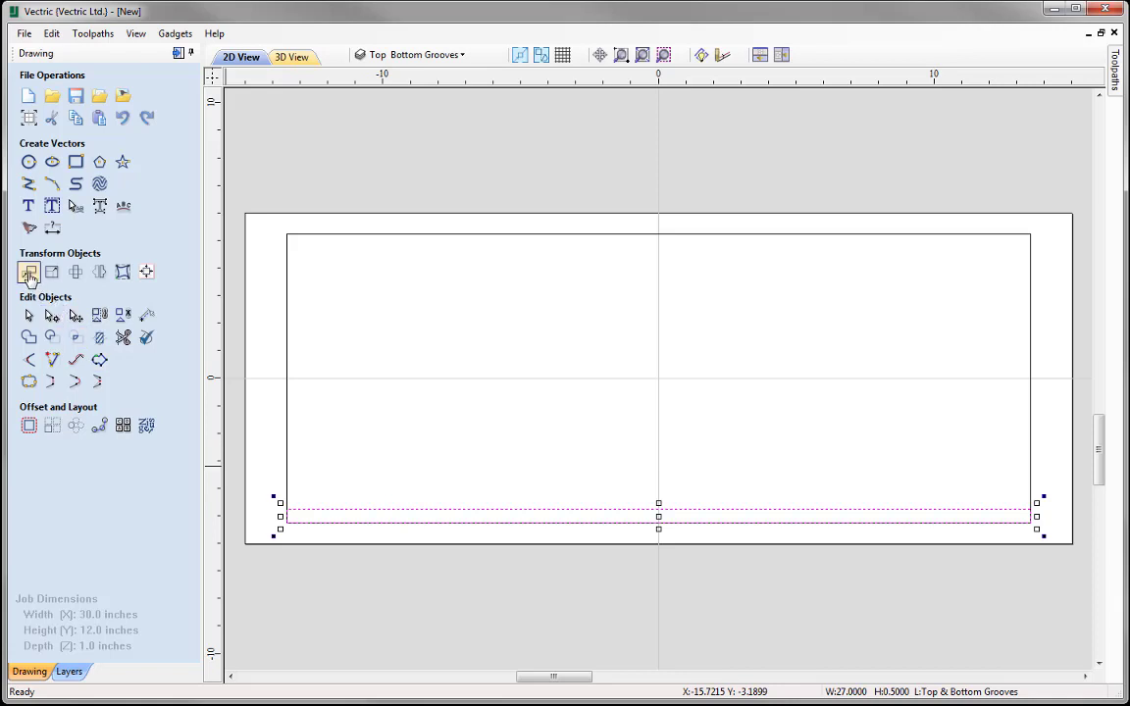
left_click(28, 274)
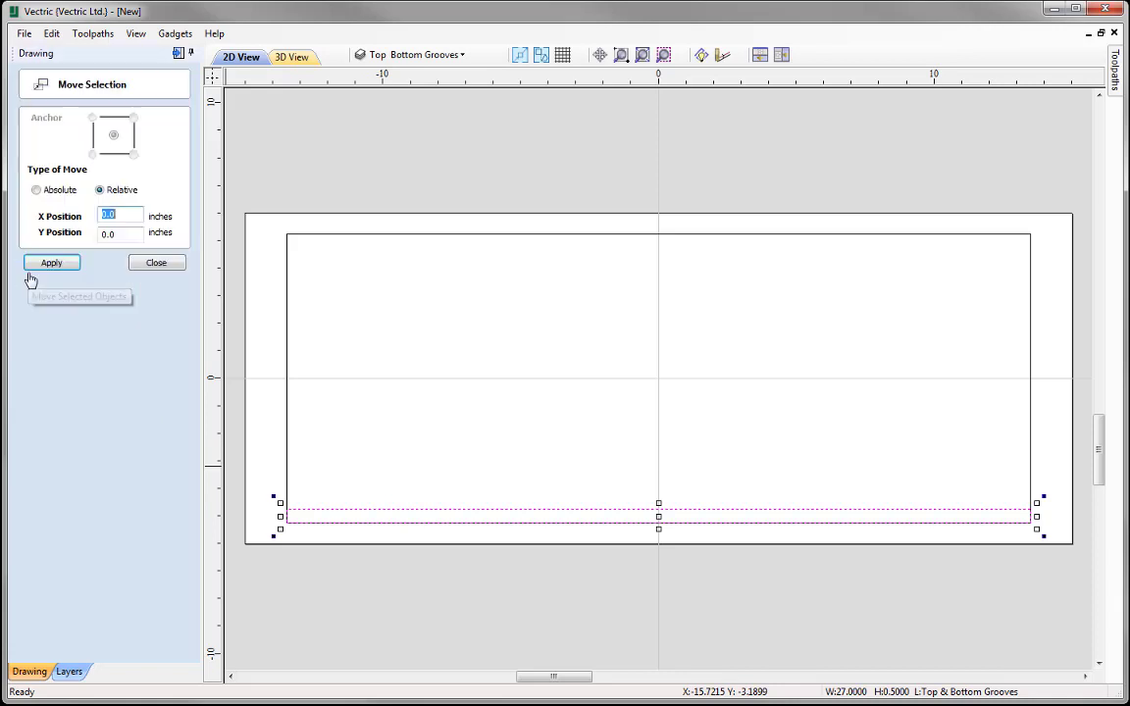
left_click(108, 196)
left_click(122, 233)
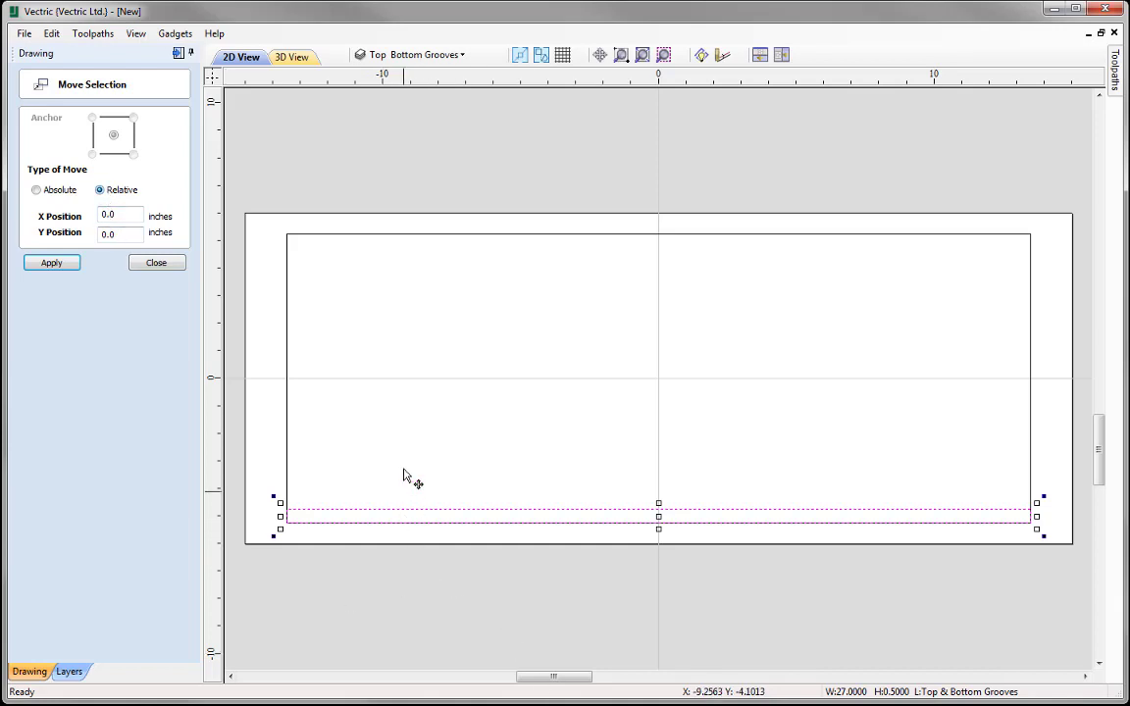
double_click(137, 233)
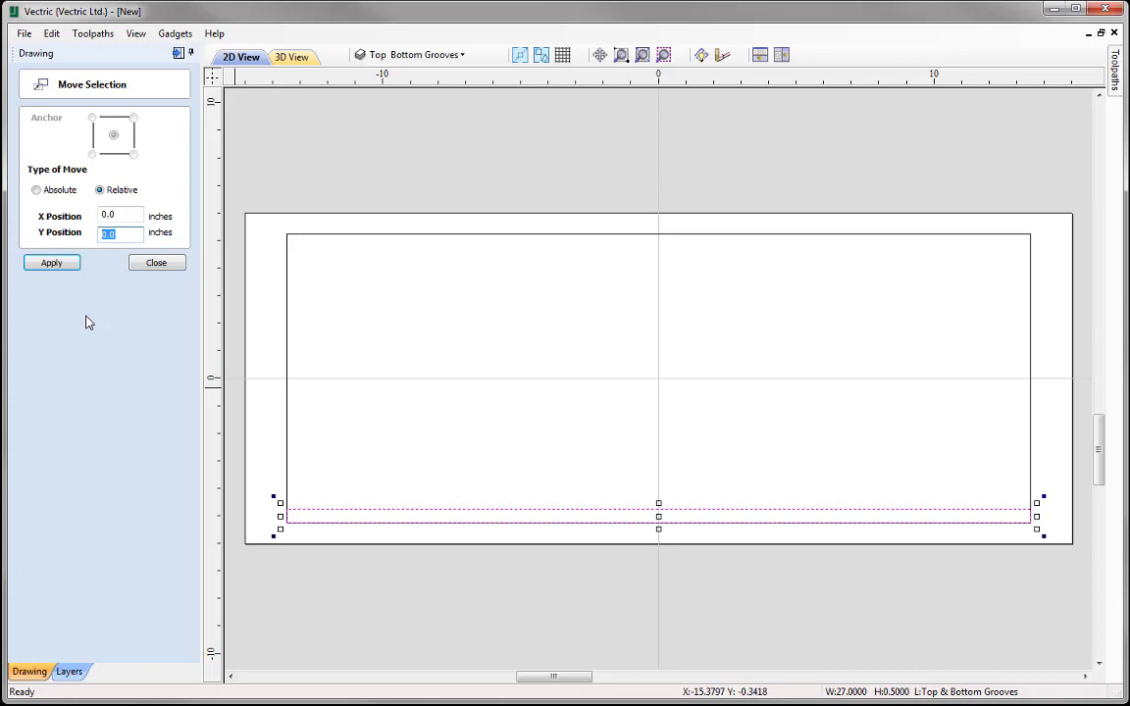
type("3/8")
key("Tab")
left_click(75, 267)
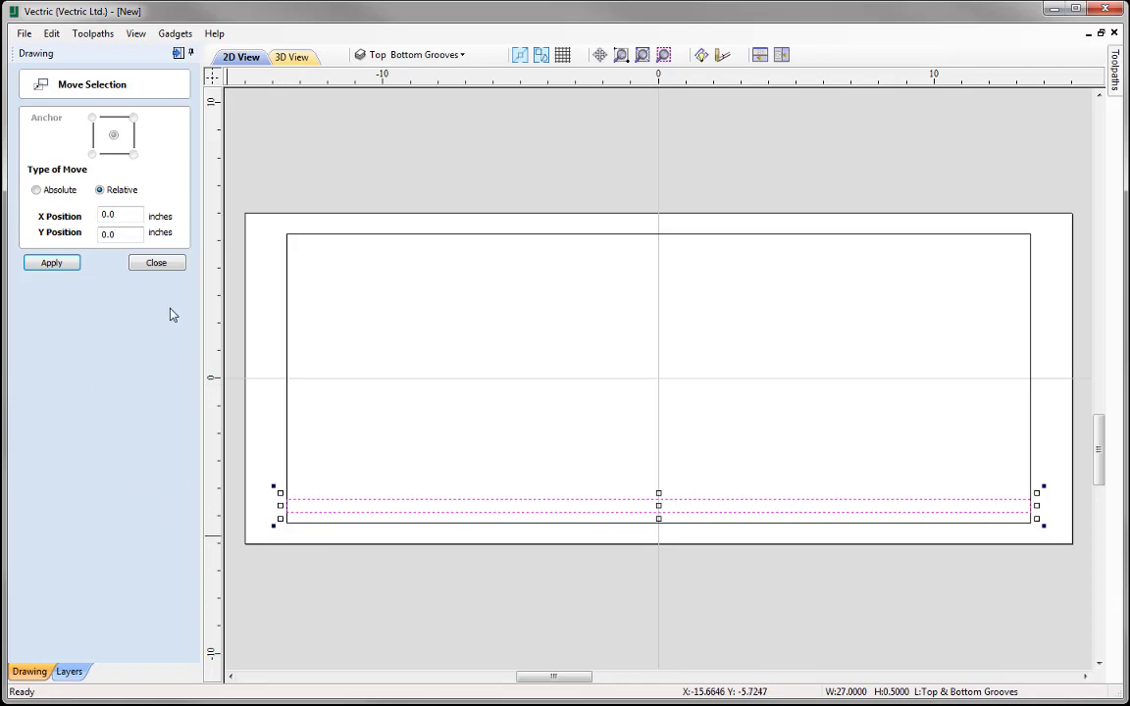
left_click(162, 262)
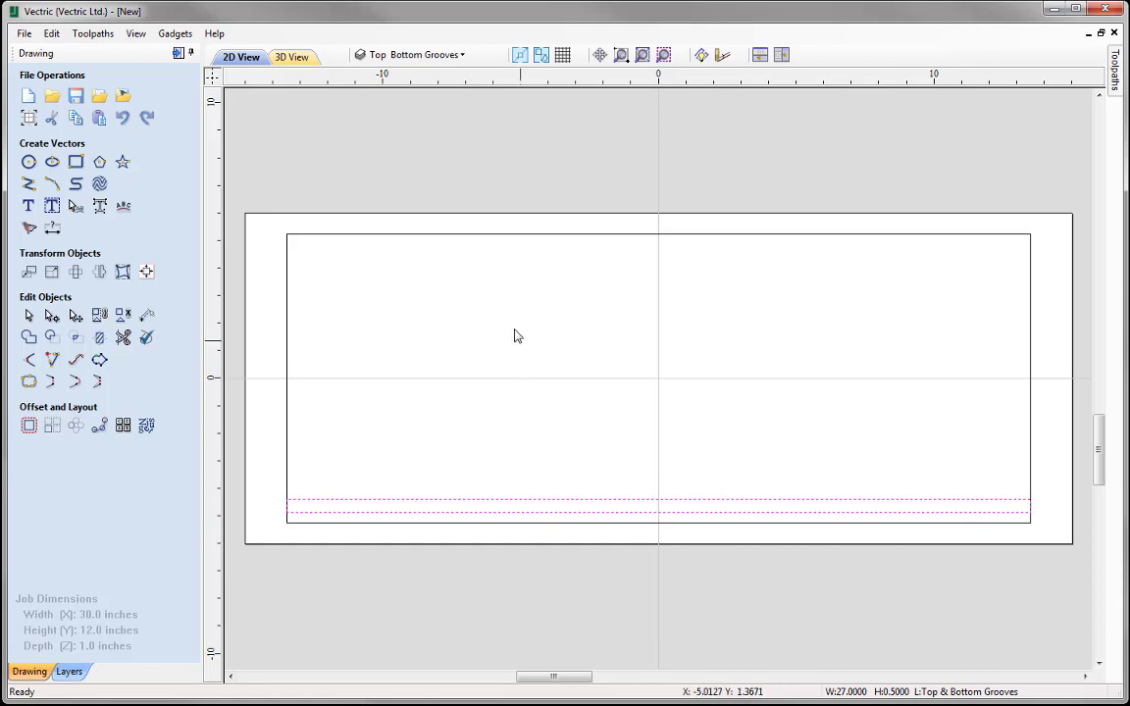
Step: Create a mirrored copy of the groove rectangle, flipped vertically about the job center
left_click(98, 275)
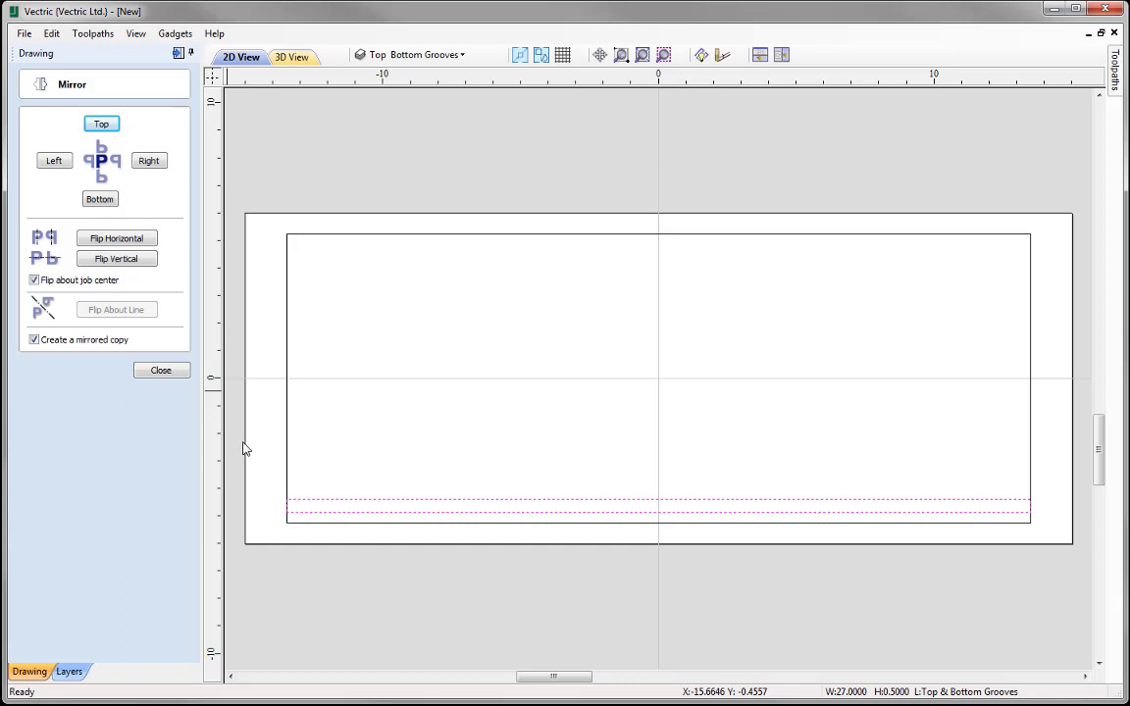
left_click(124, 265)
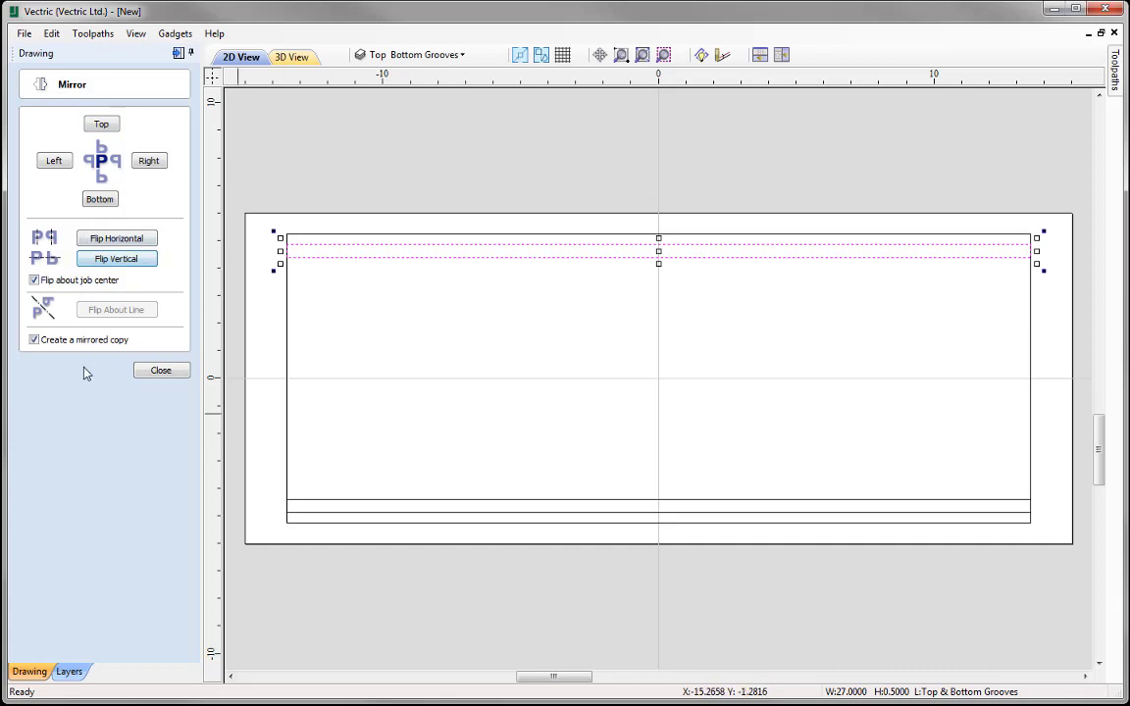
left_click(165, 372)
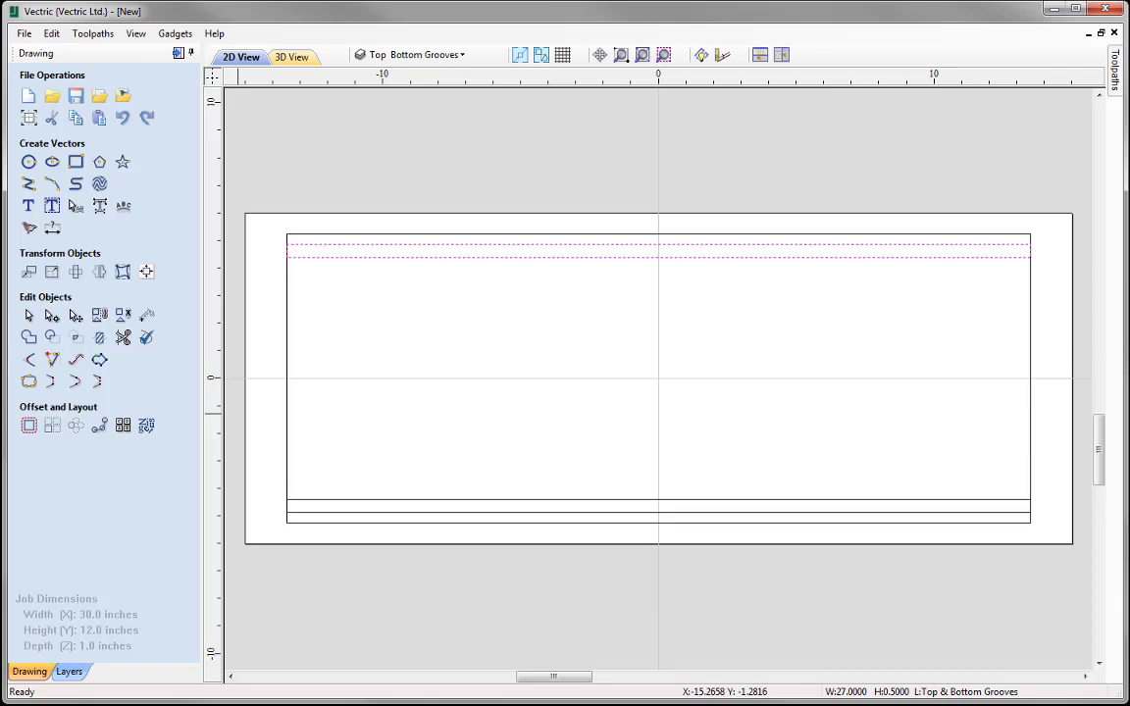
Step: Add a new layer named Foils and hide the Outline Shape and Top & Bottom Grooves layers
left_click(414, 56)
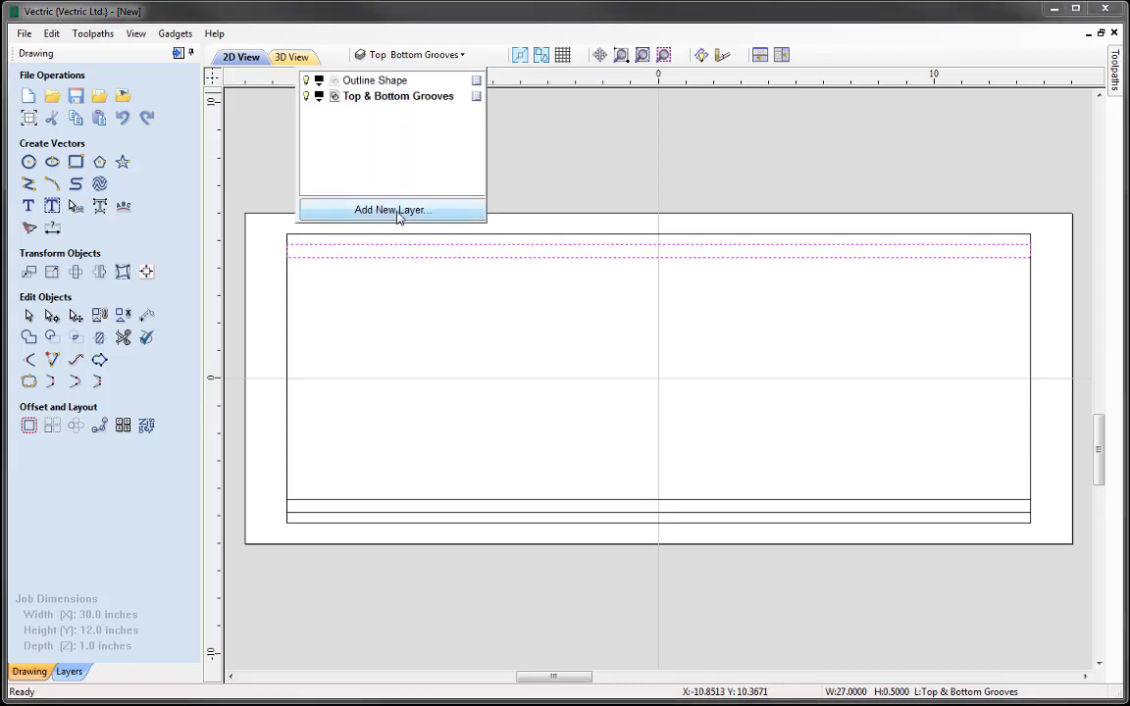
left_click(363, 209)
type("Foils")
key("Return")
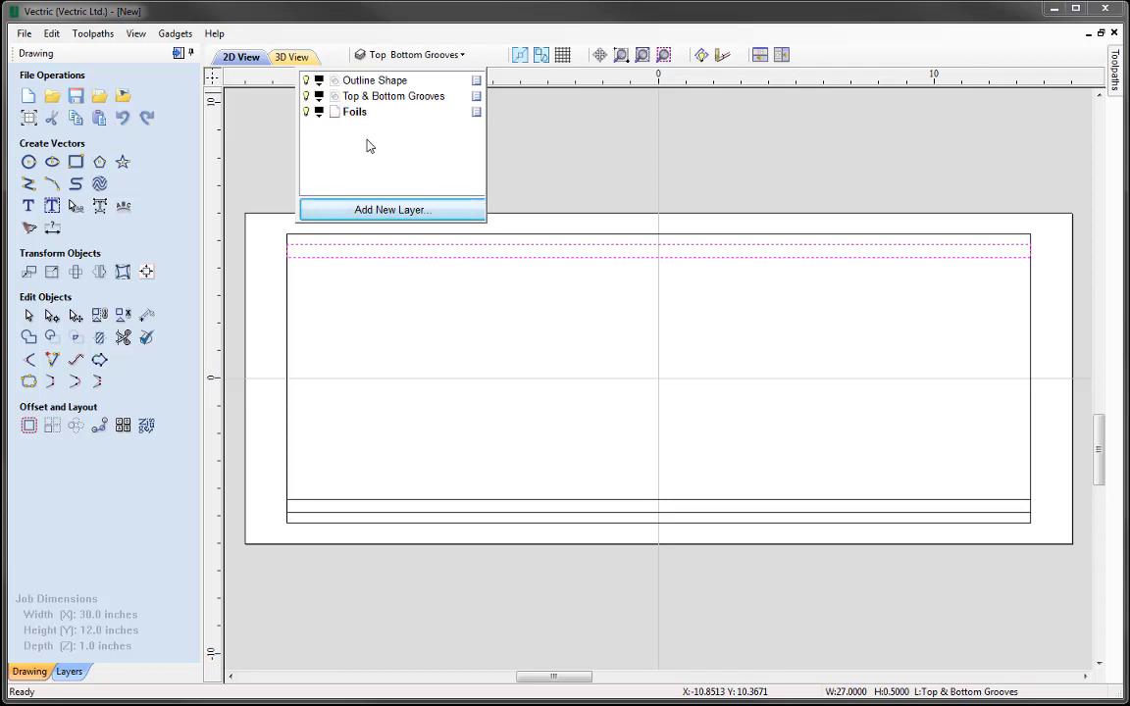
left_click(306, 82)
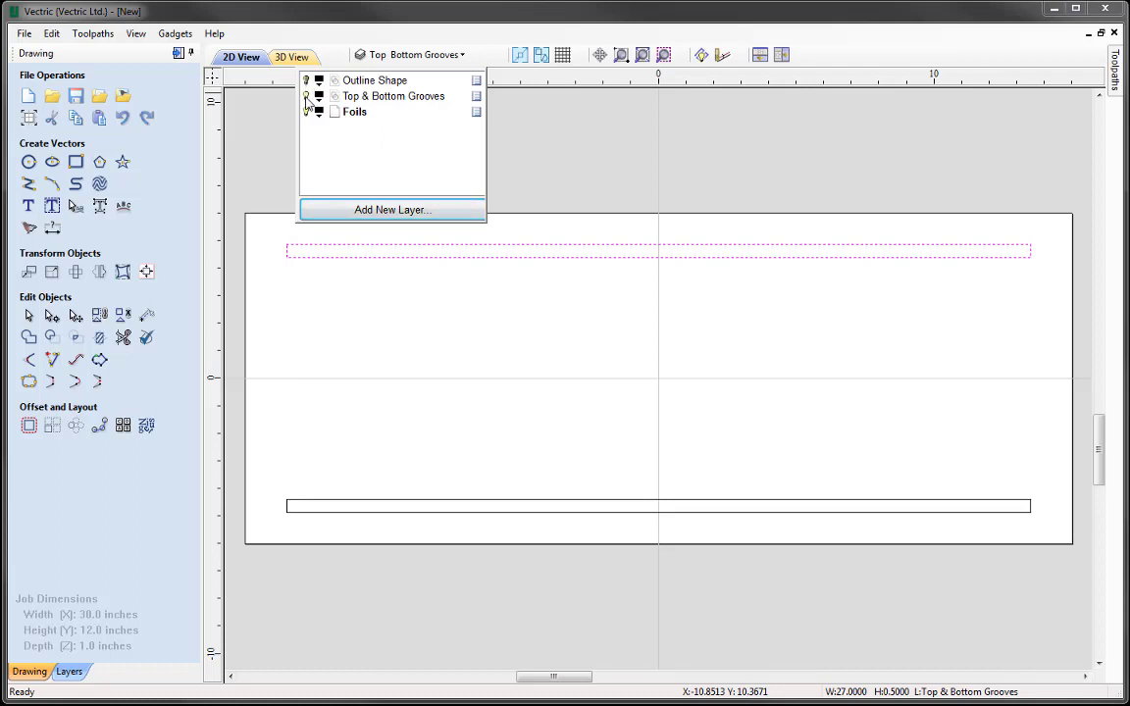
left_click(306, 96)
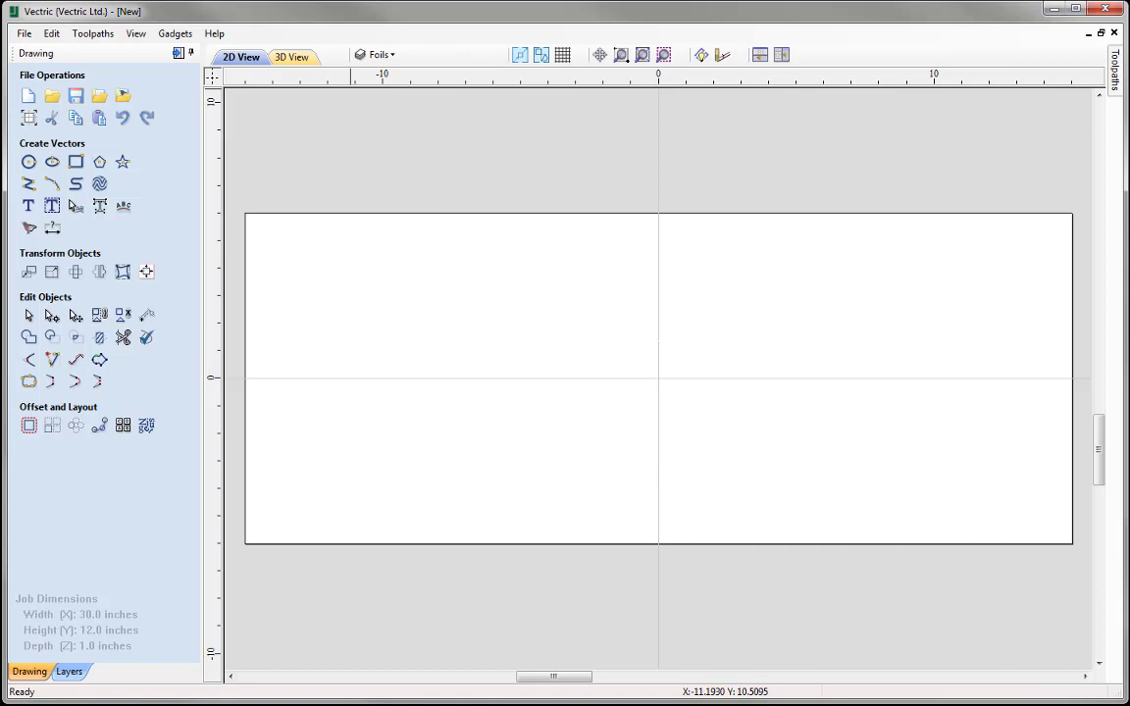
Step: Draw a circle 1.5 inches in diameter centered at X 0, Y 0
left_click(28, 162)
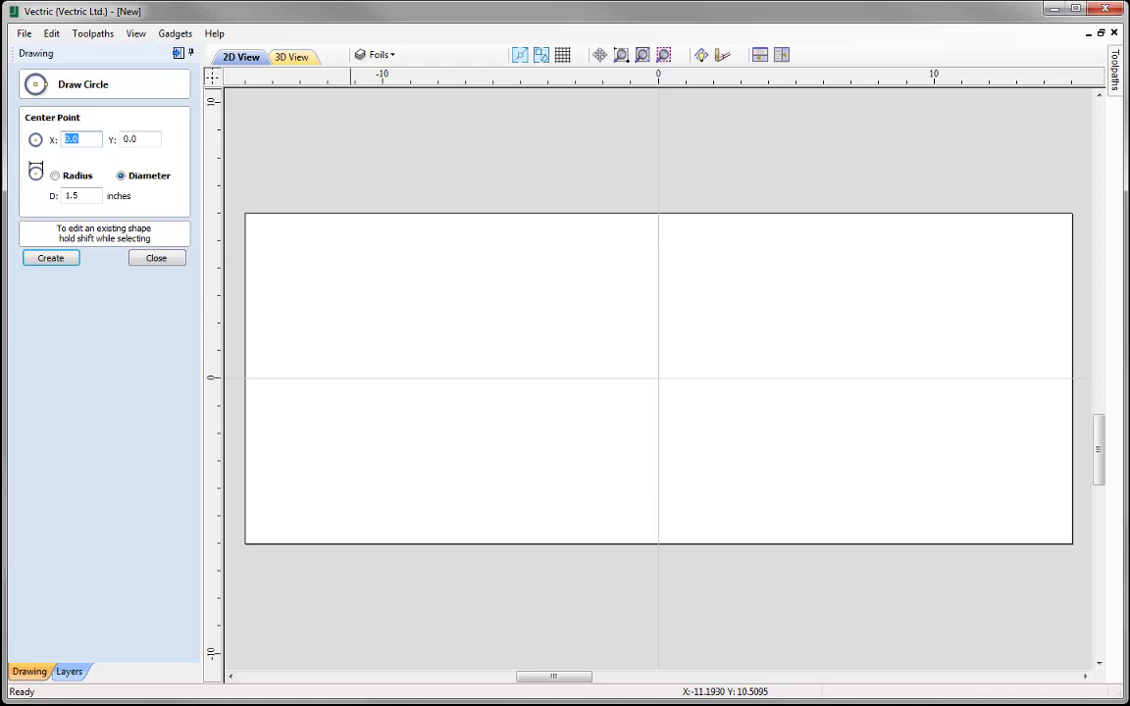
left_click(126, 140)
left_click_drag(93, 195, 14, 196)
type("1.5")
left_click(54, 258)
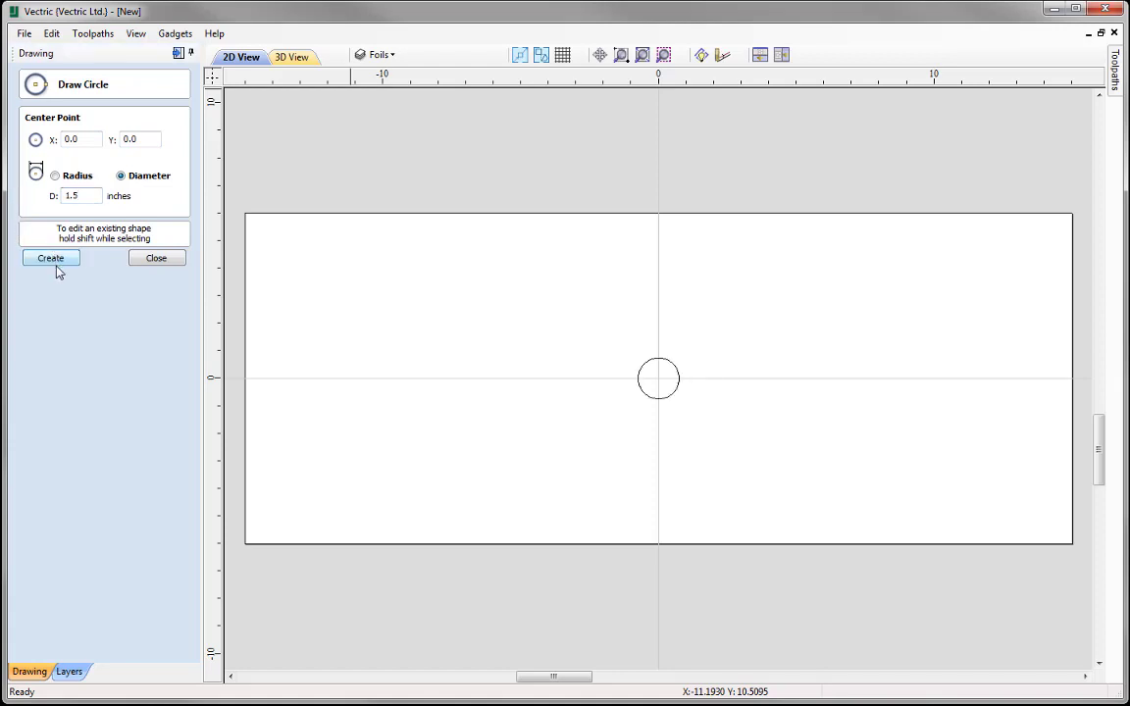
left_click(153, 260)
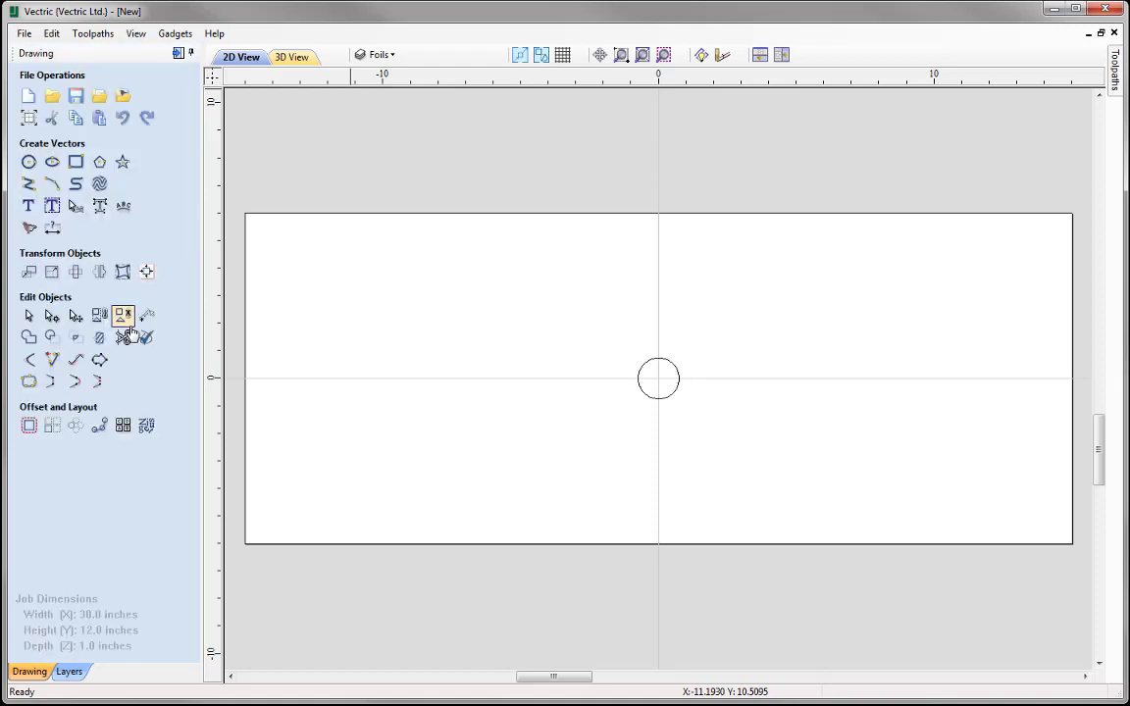
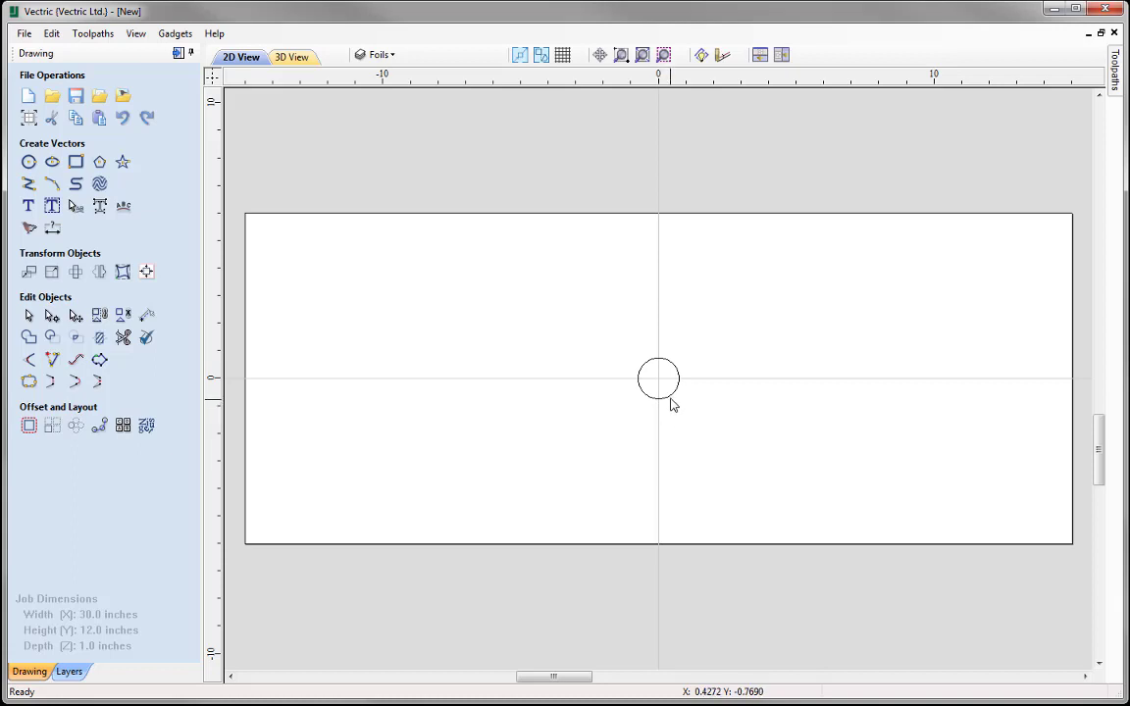
Step: Move the circle straight down by 0.75 inch so its top edge touches the job center
left_click(672, 398)
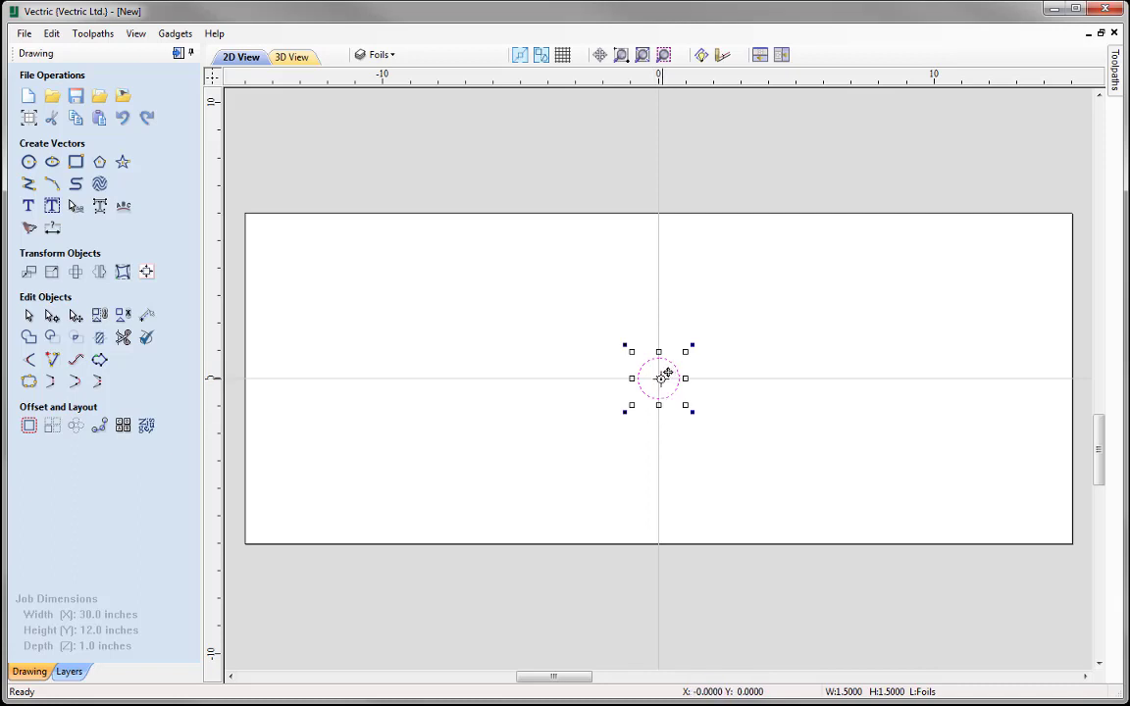
left_click(662, 375)
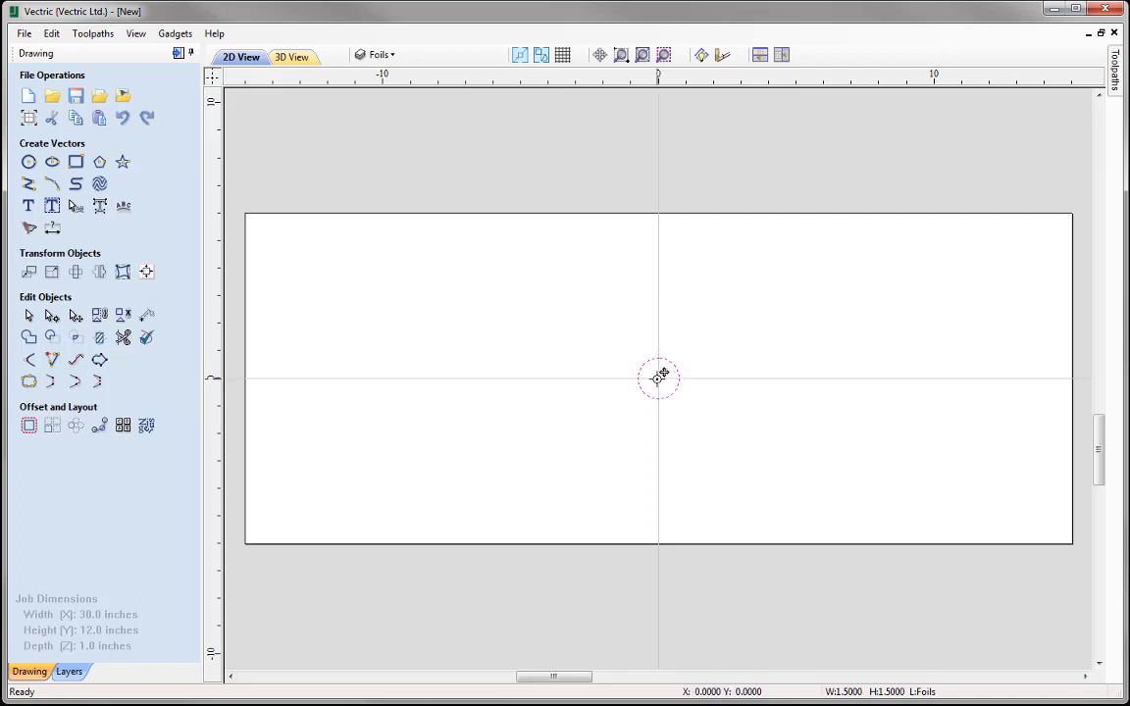
left_click_drag(662, 375, 655, 389)
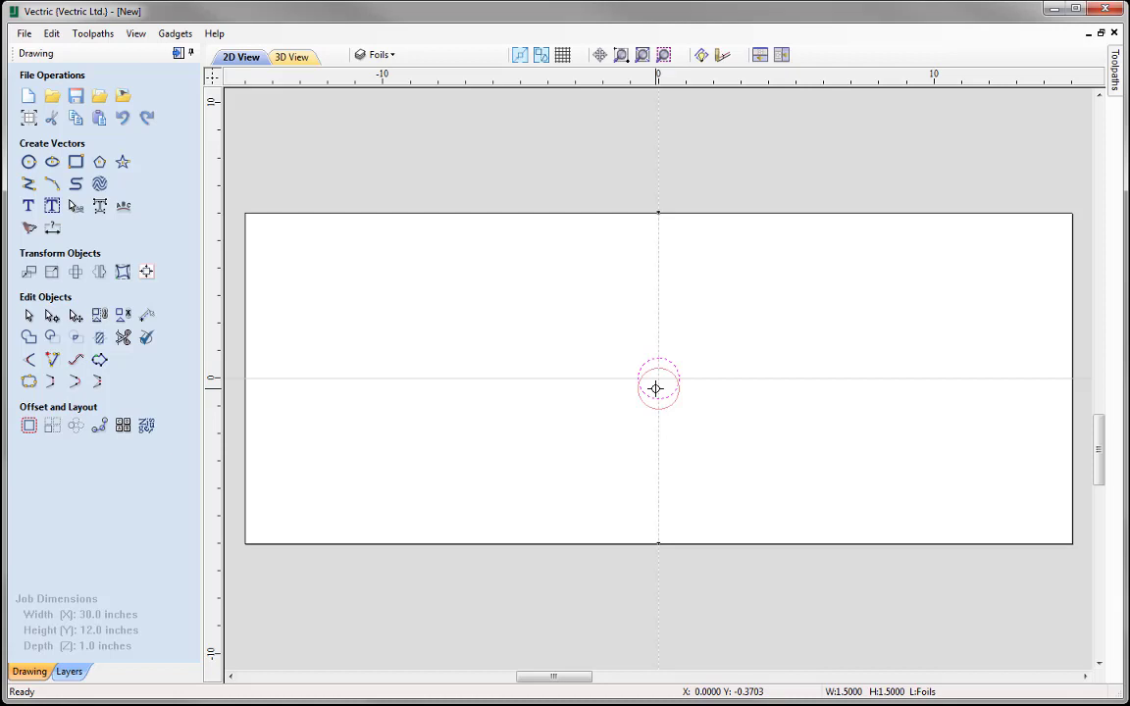
type("2/3")
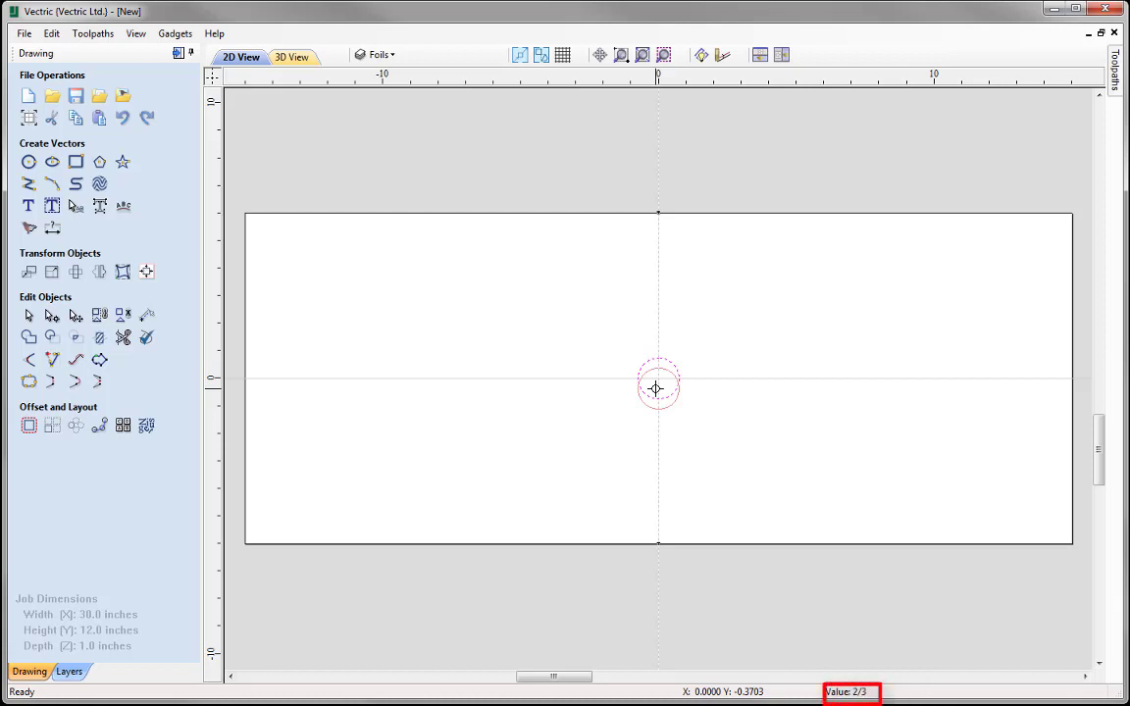
key("Return")
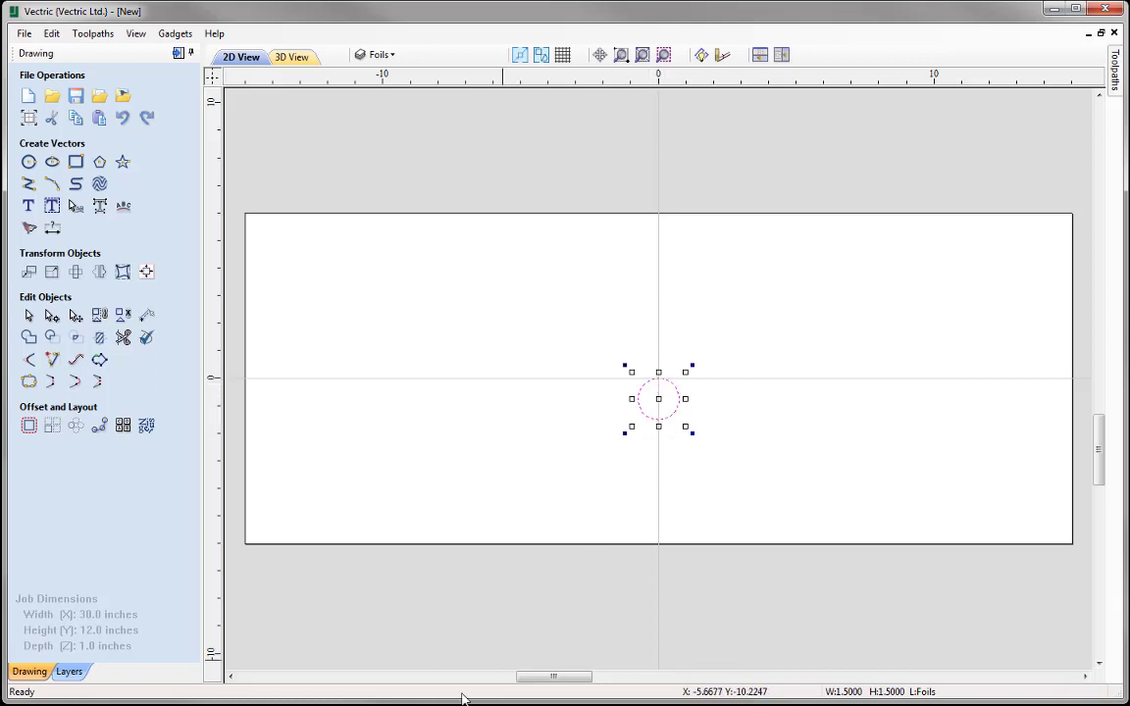
key("Escape")
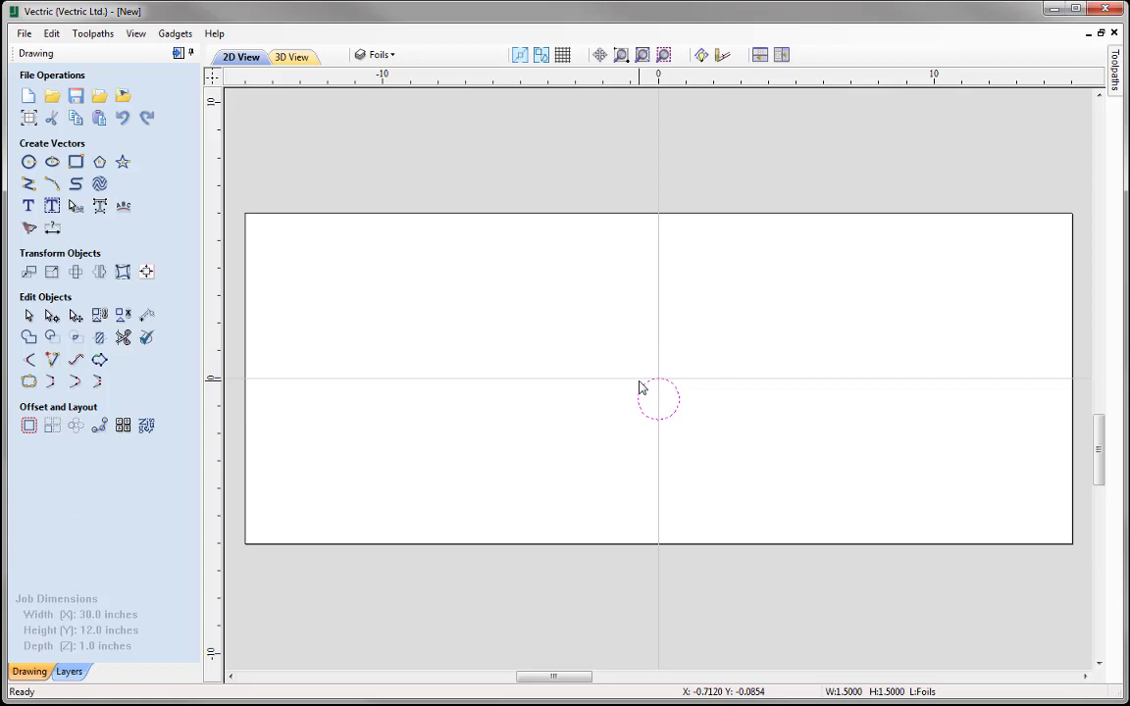
Step: Circular-copy the circle to 3 items over 360 degrees around X 0, Y 0 and weld them into a trefoil
left_click(77, 426)
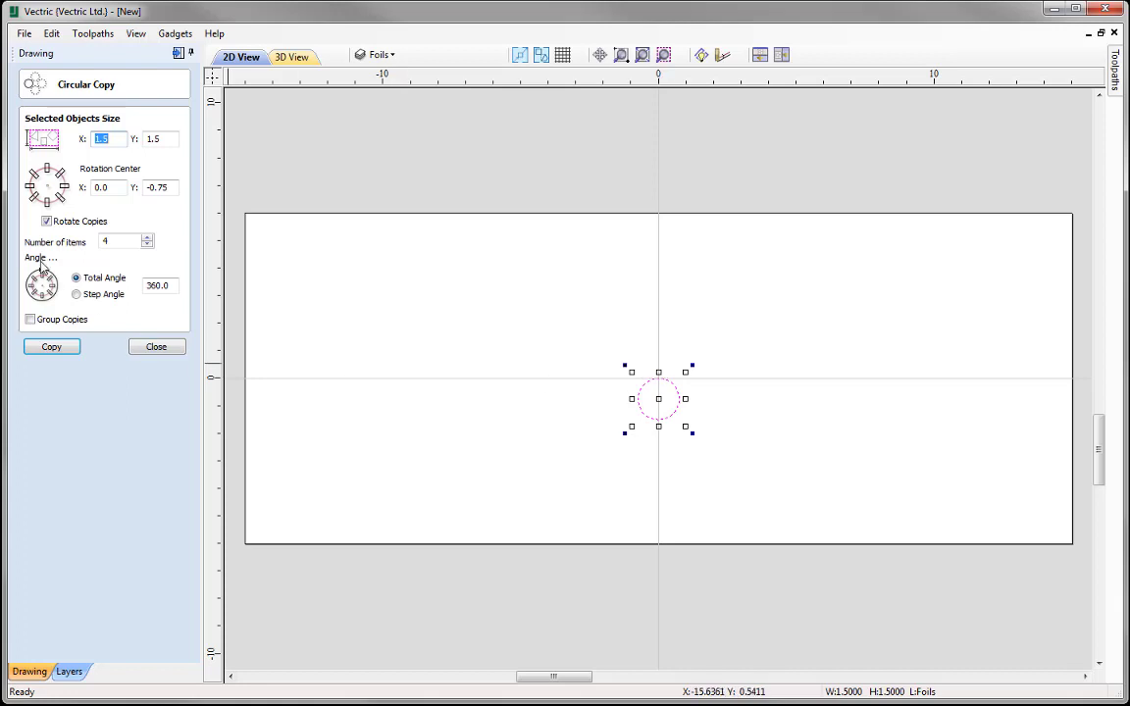
left_click(46, 169)
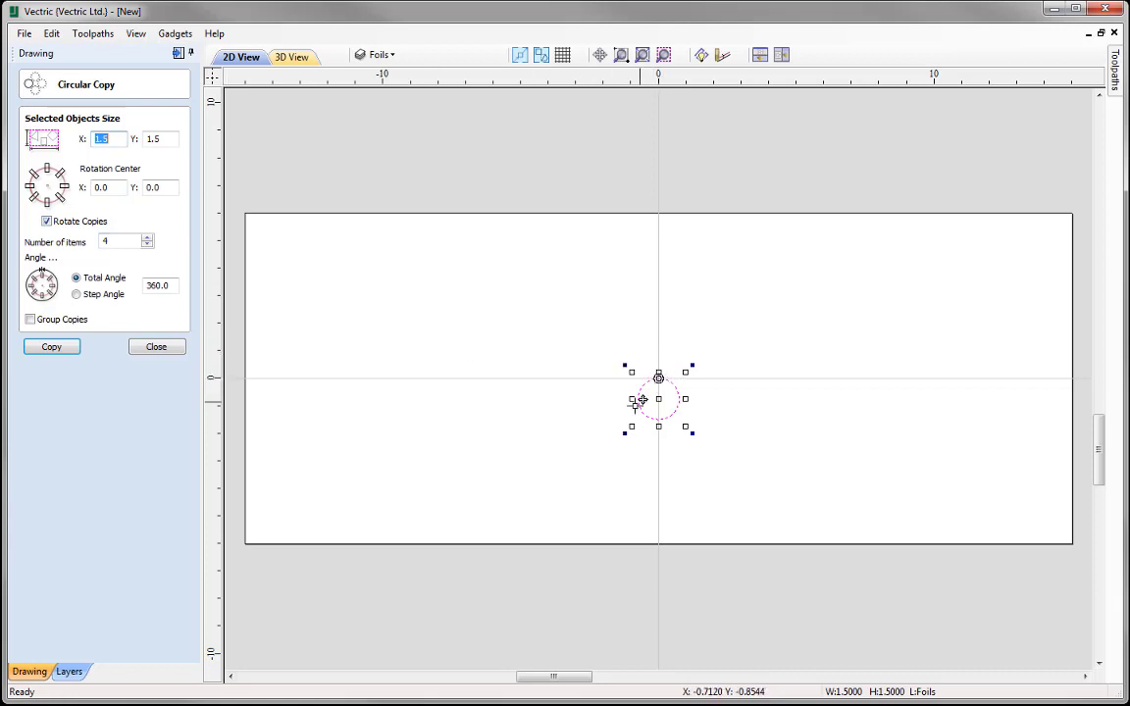
left_click(148, 244)
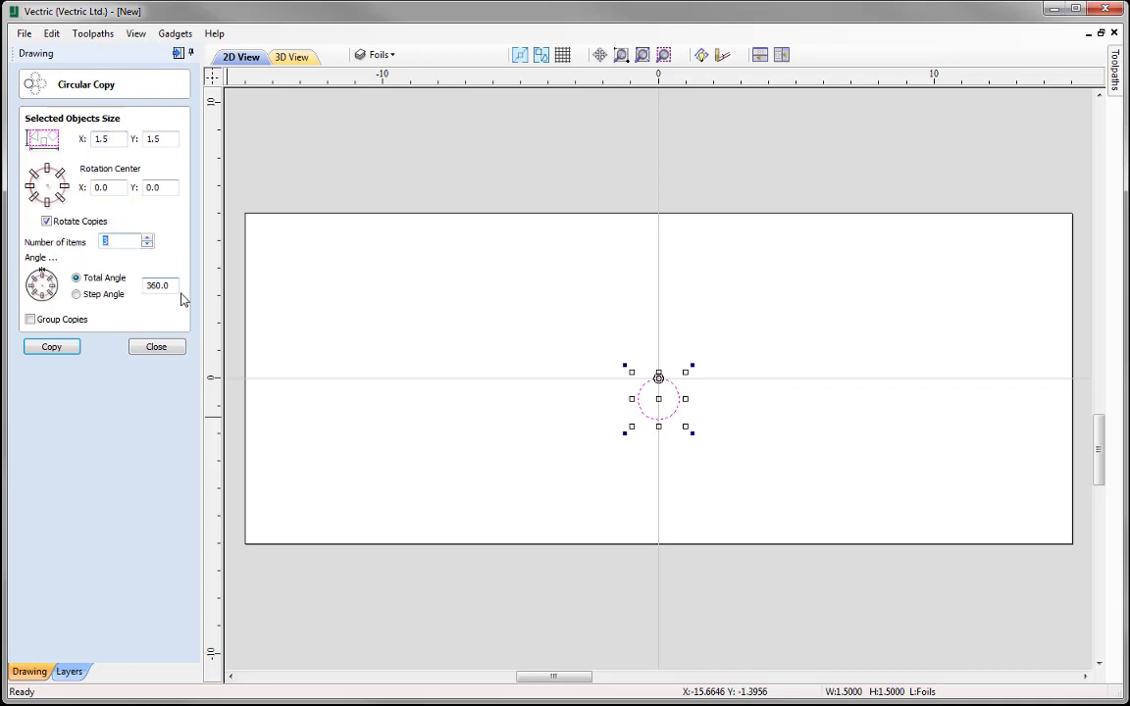
left_click(52, 347)
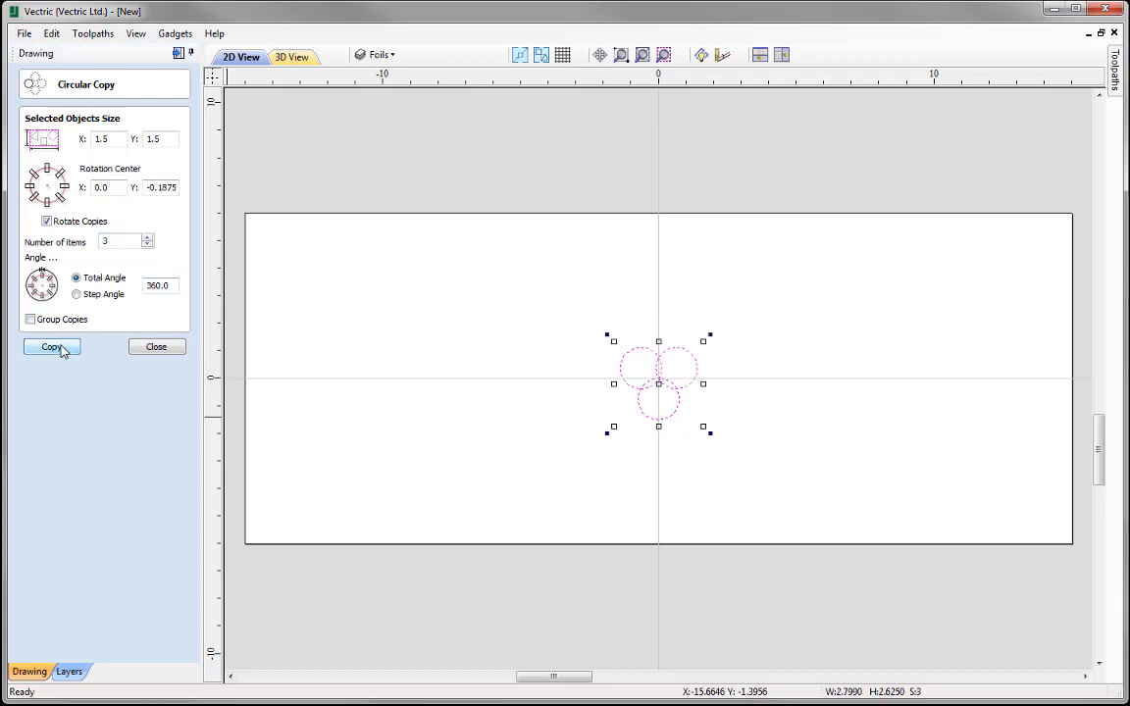
left_click(157, 348)
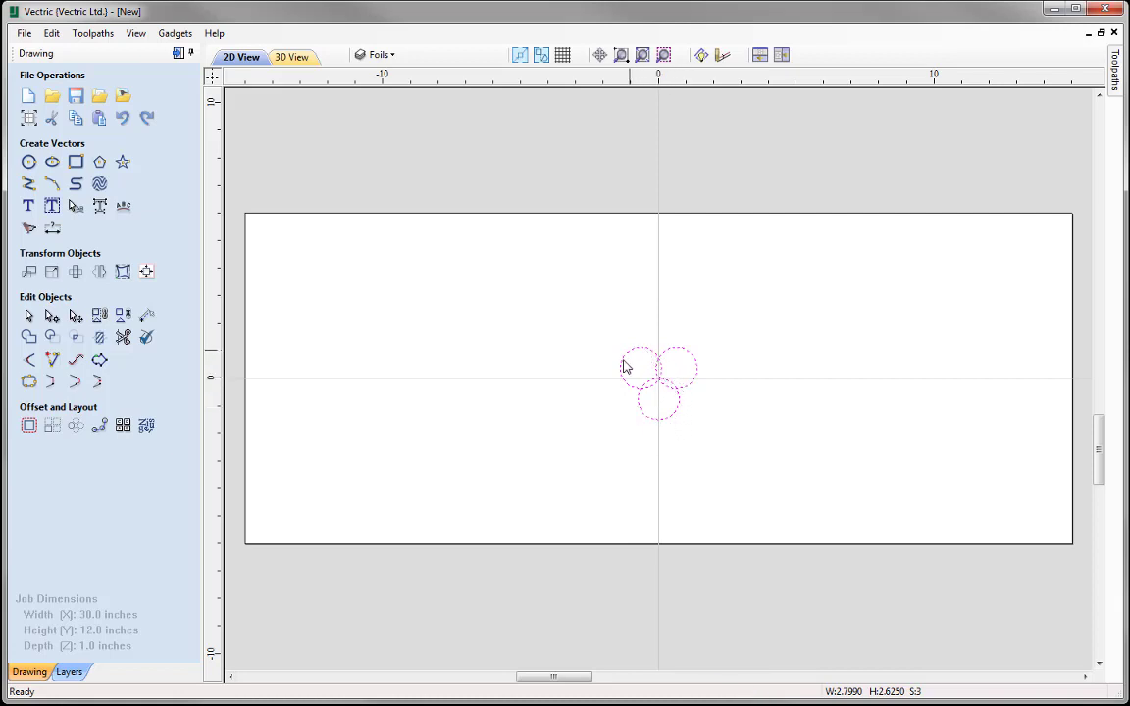
left_click(27, 344)
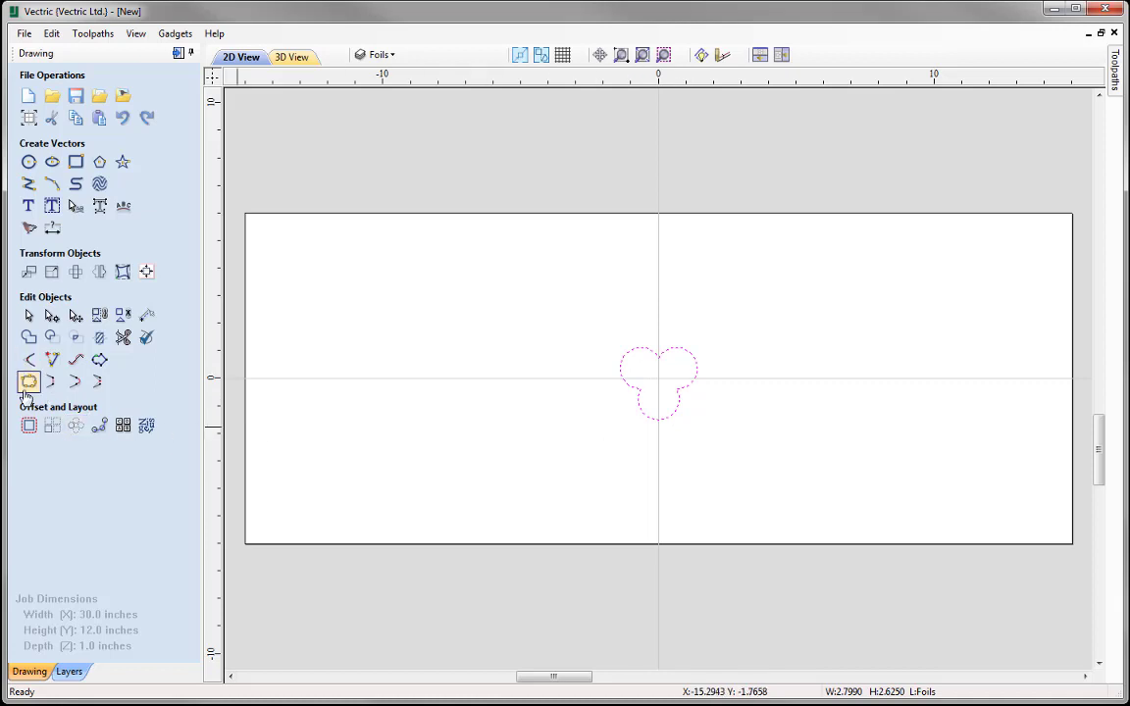
Step: Offset the trefoil inwards by 0.25 inch with sharp corners, keeping the original
left_click(28, 425)
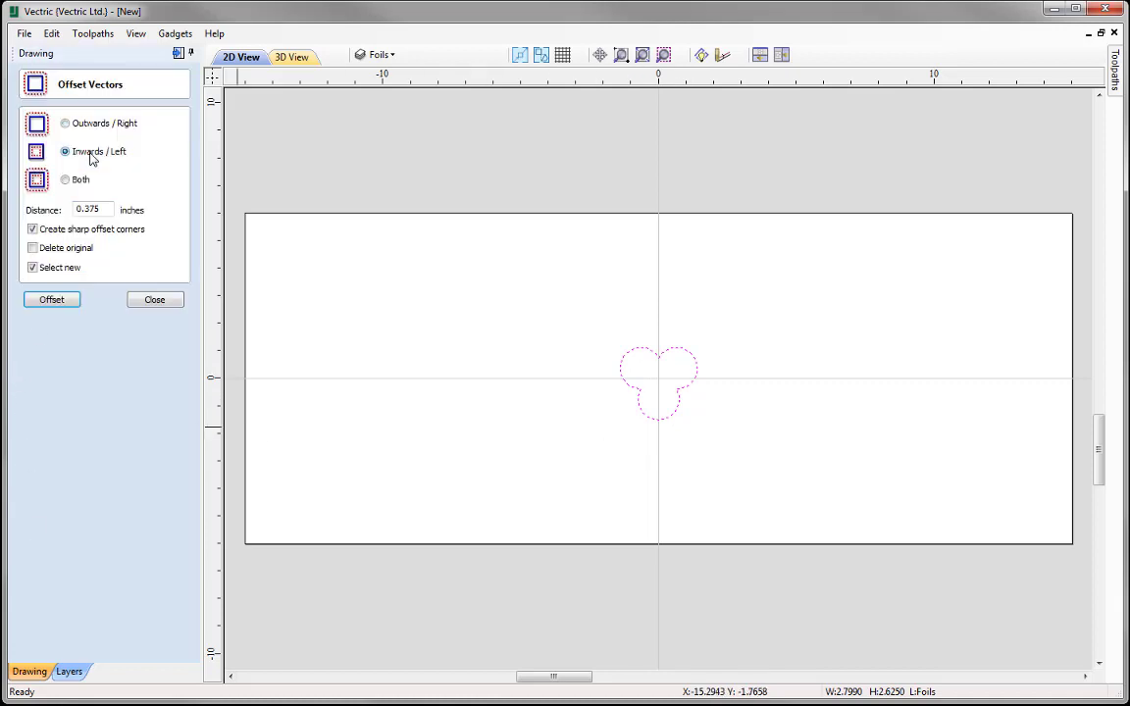
key("Tab")
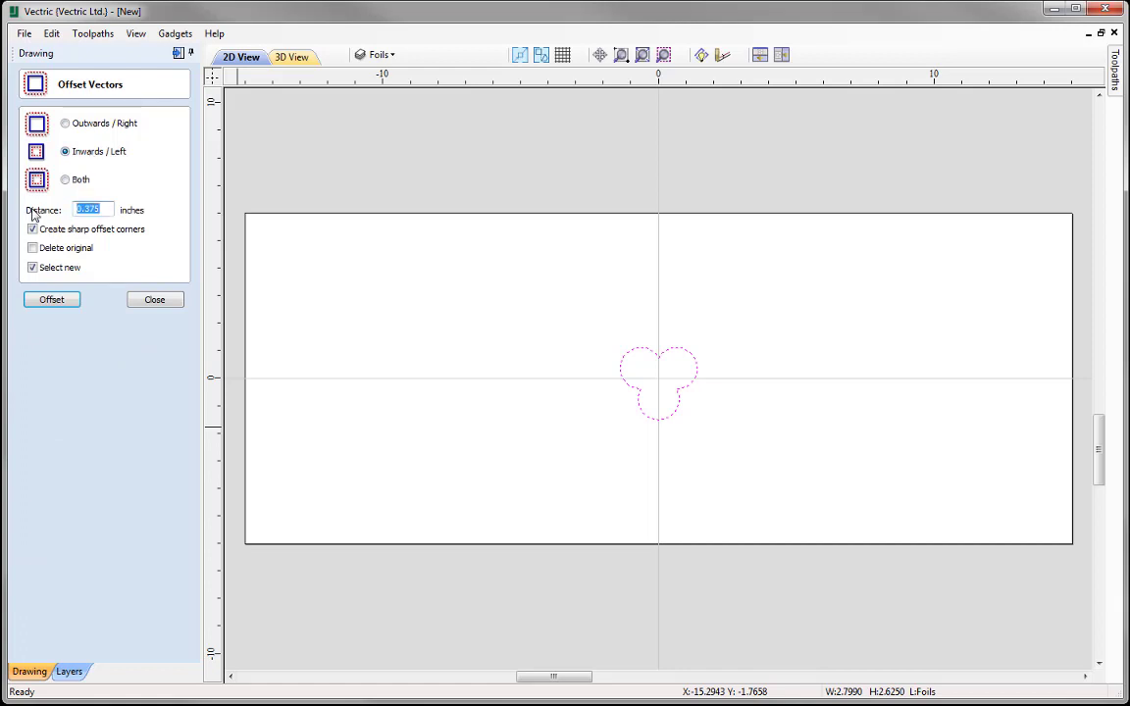
type("0.")
left_click(53, 306)
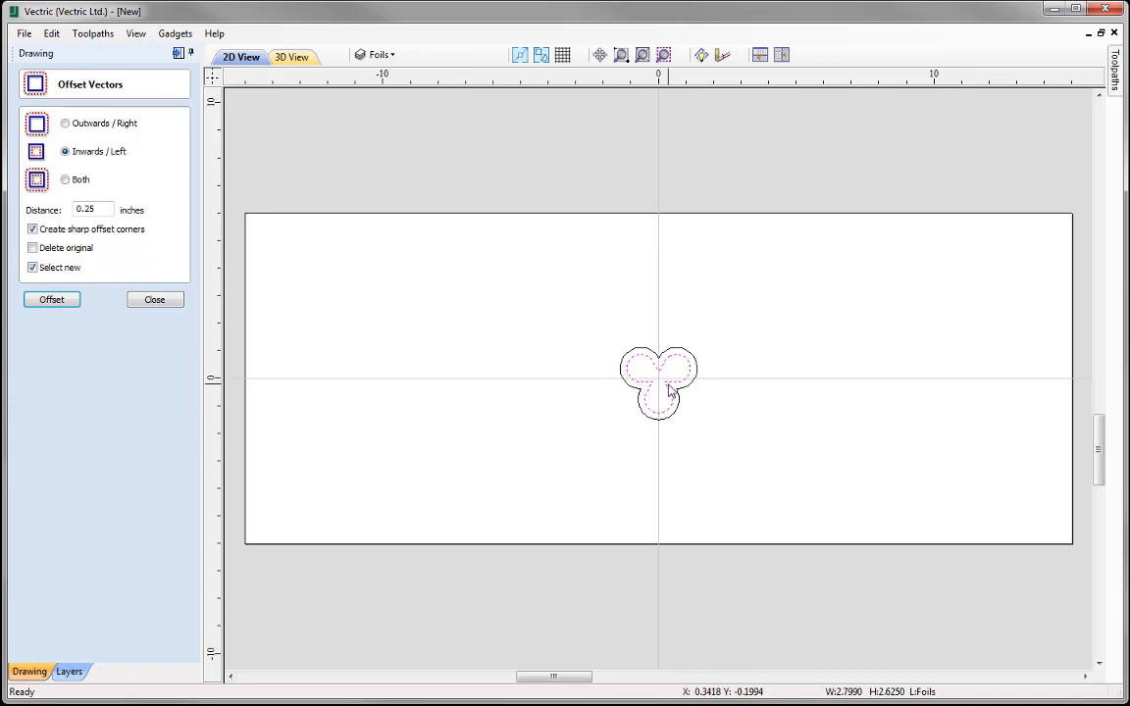
left_click(152, 300)
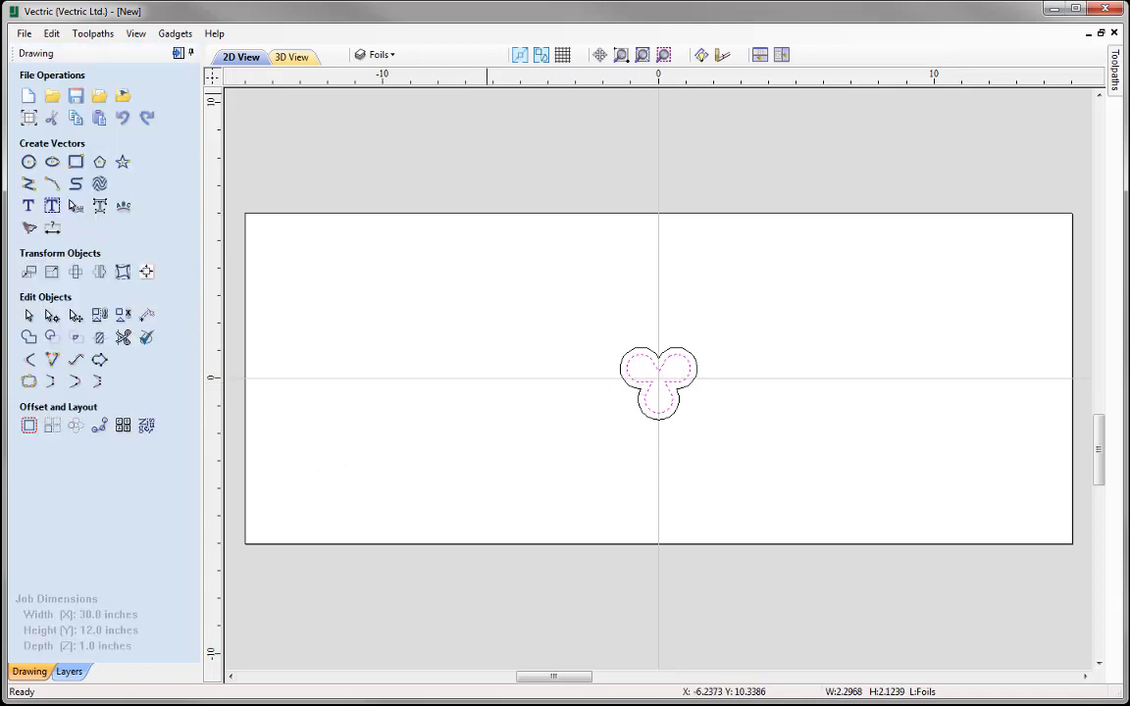
Step: Draw a 1.25-inch-diameter circle at the job center and weld it to the inner trefoil
left_click(29, 162)
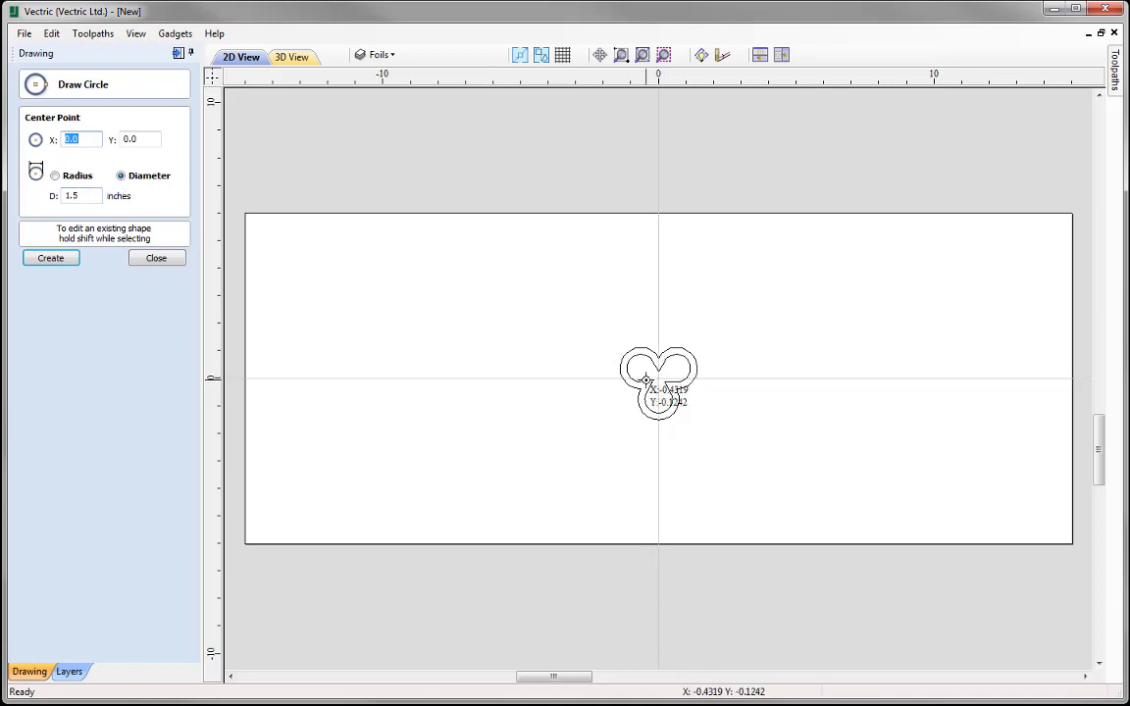
left_click_drag(659, 378, 677, 390)
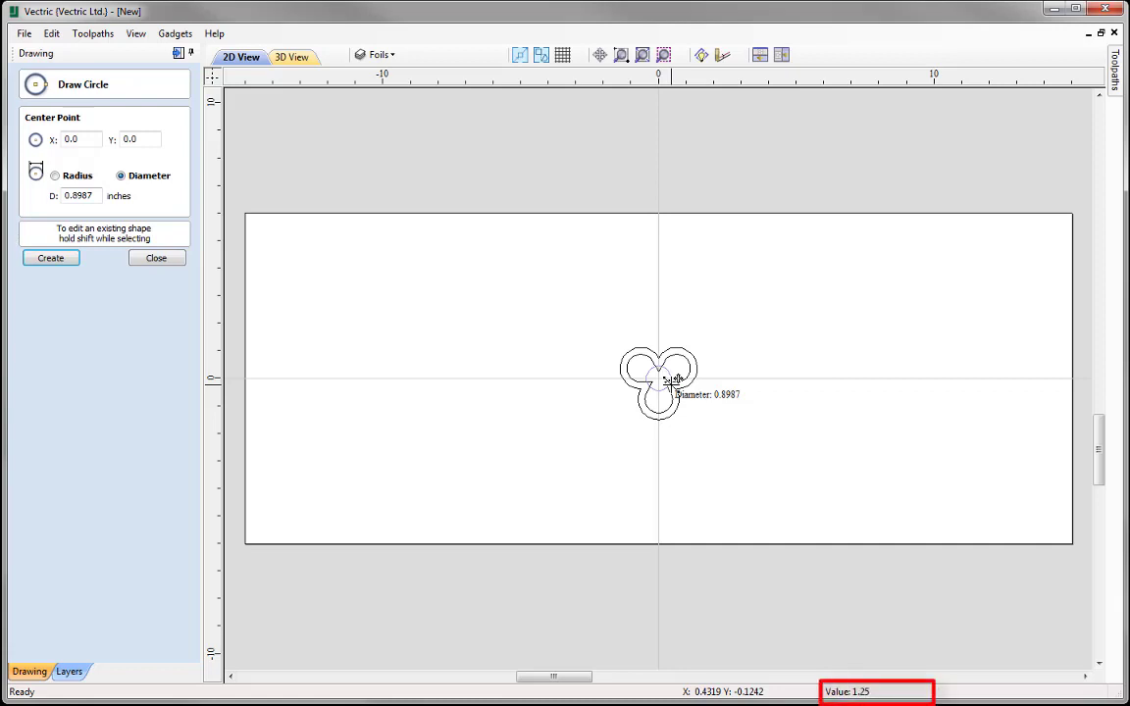
key("Return")
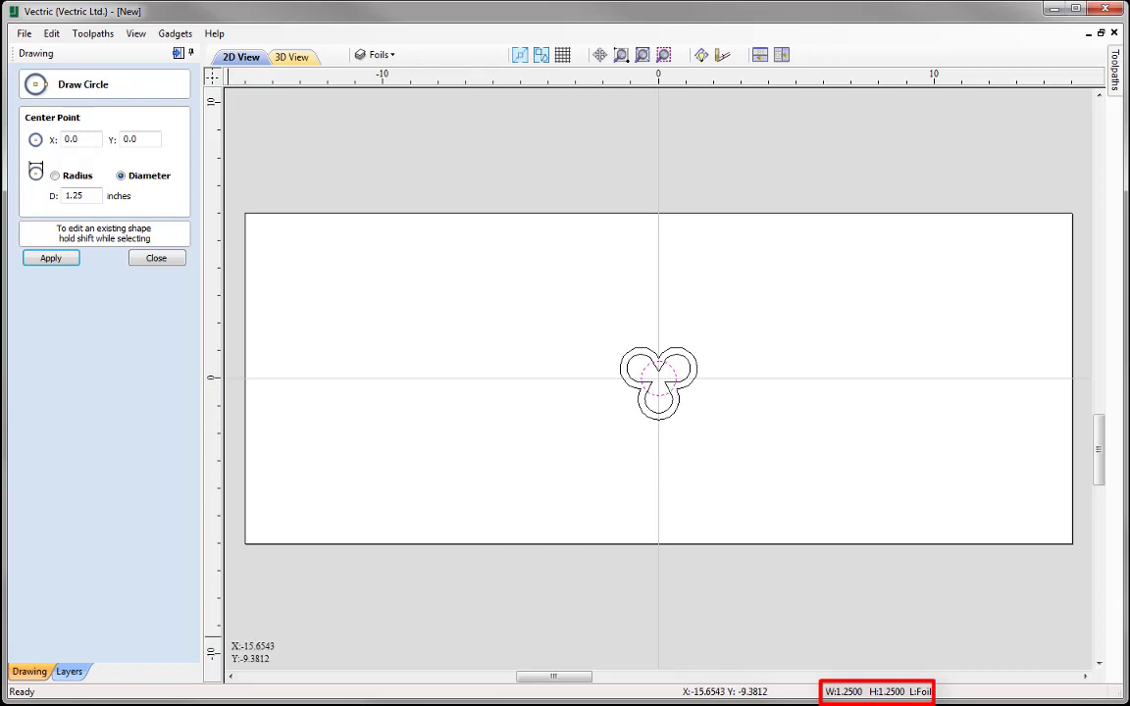
left_click(149, 257)
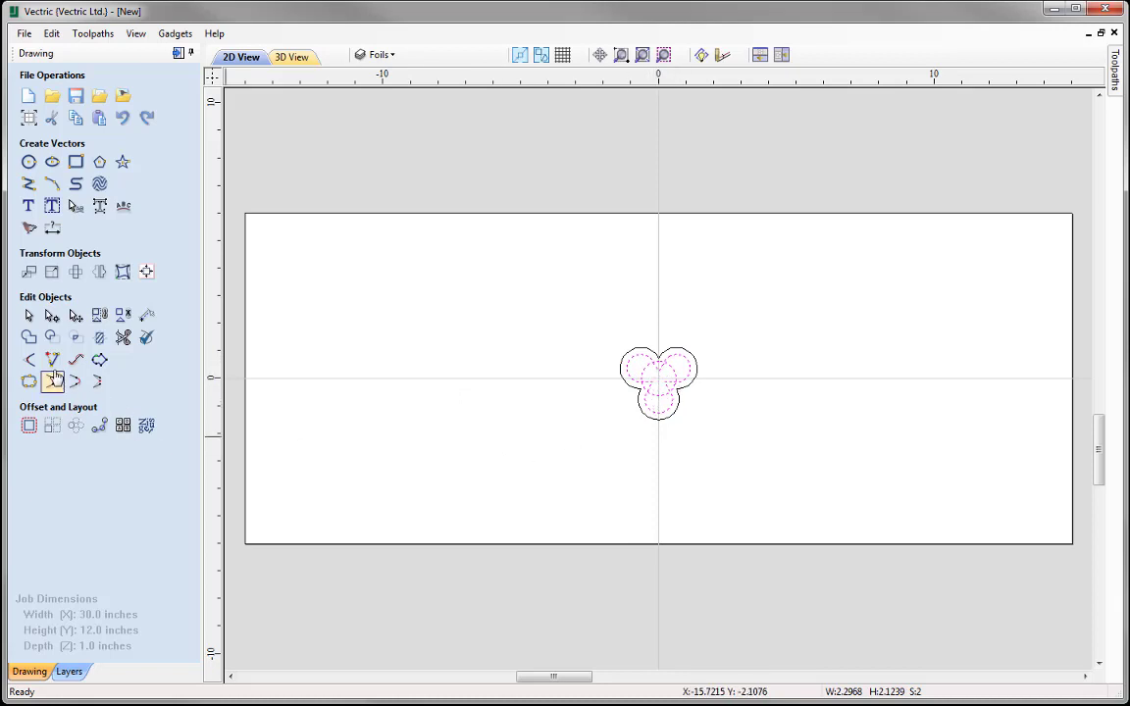
left_click(27, 336)
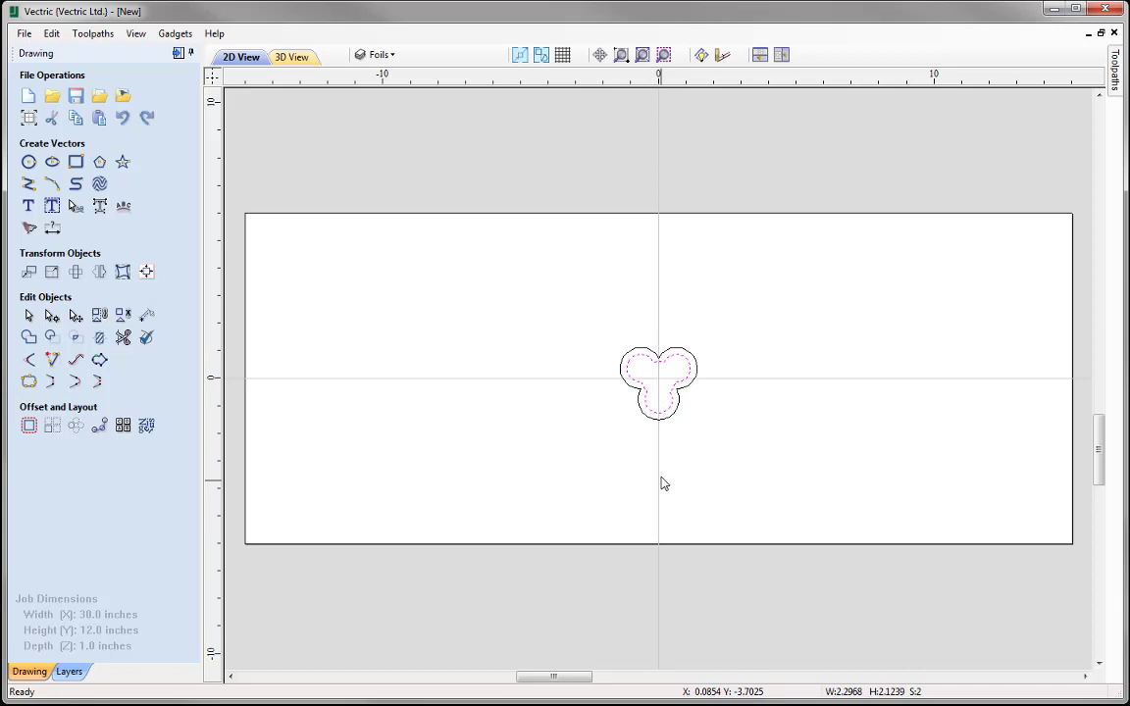
left_click(662, 408)
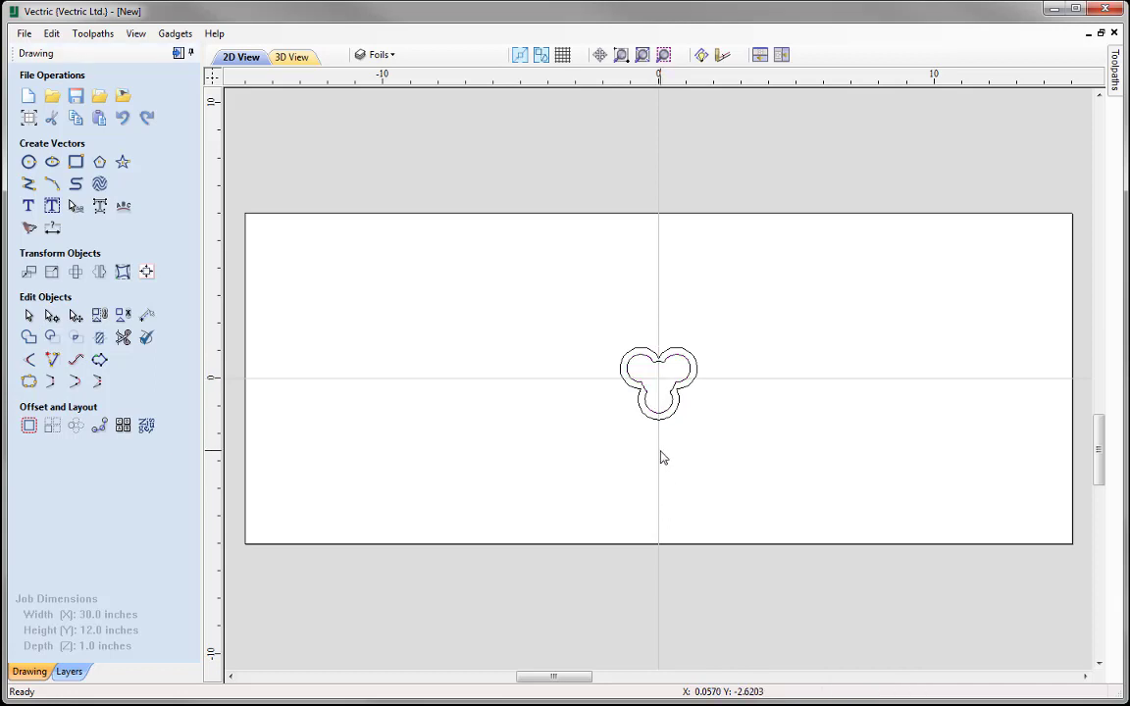
Step: Draw a circle 7.5 inches in diameter around the trefoil, centered at X 0, Y 0
left_click(28, 162)
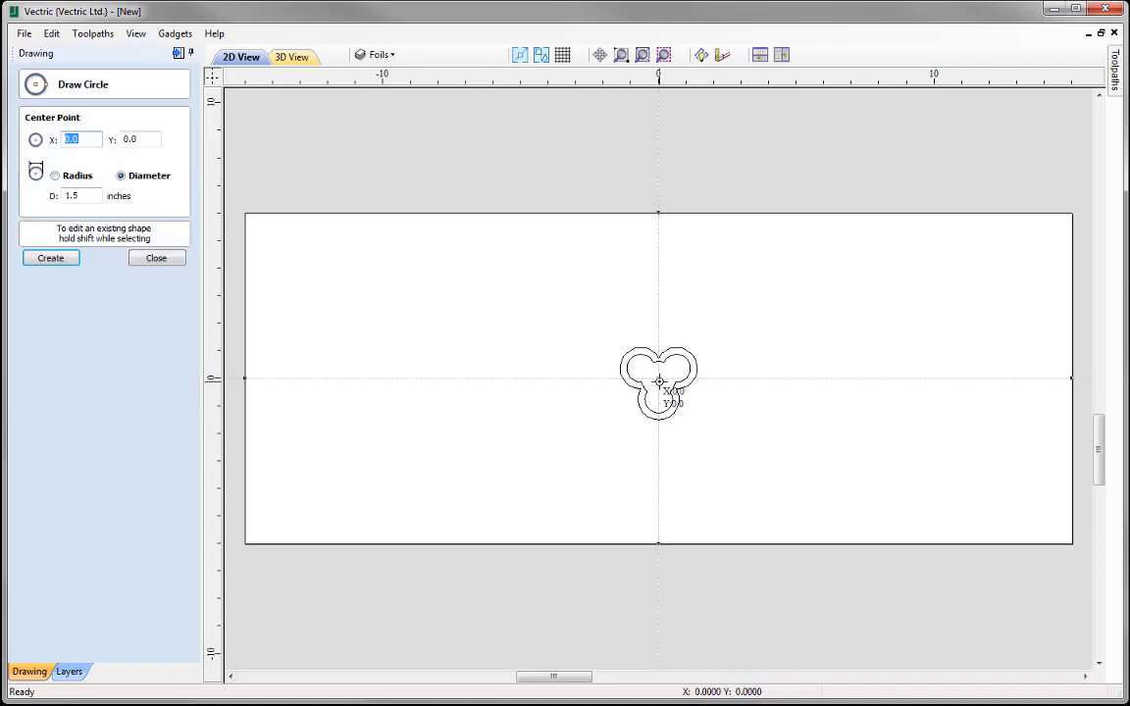
left_click_drag(658, 379, 719, 440)
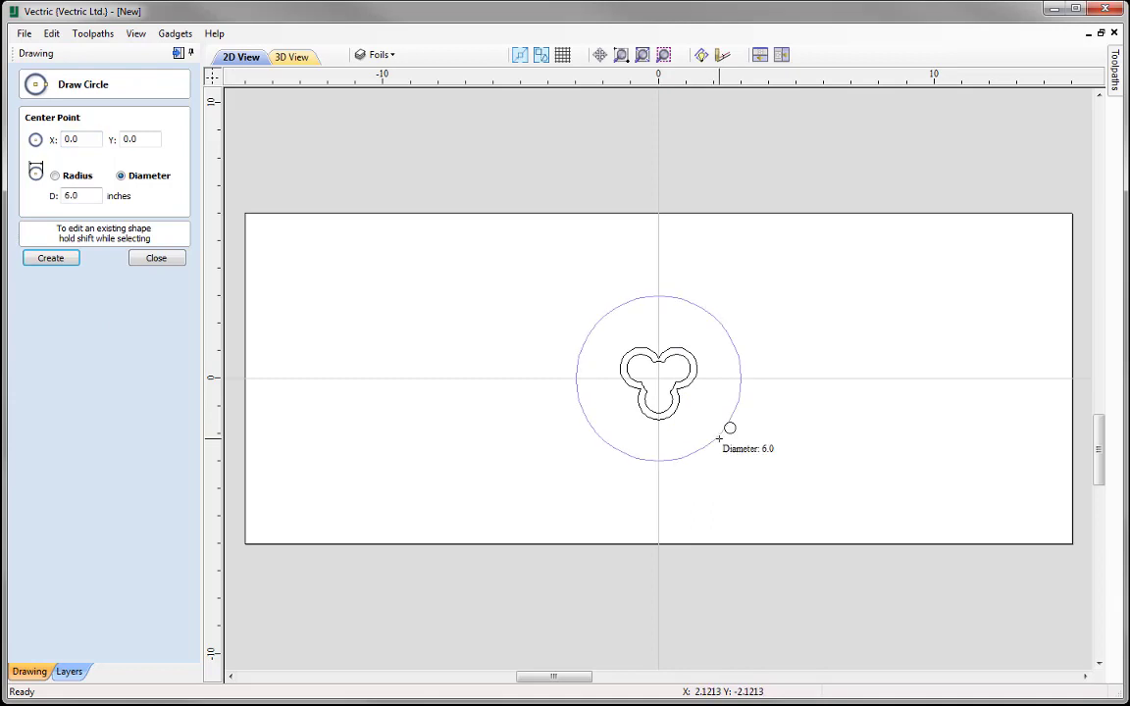
type("7.5")
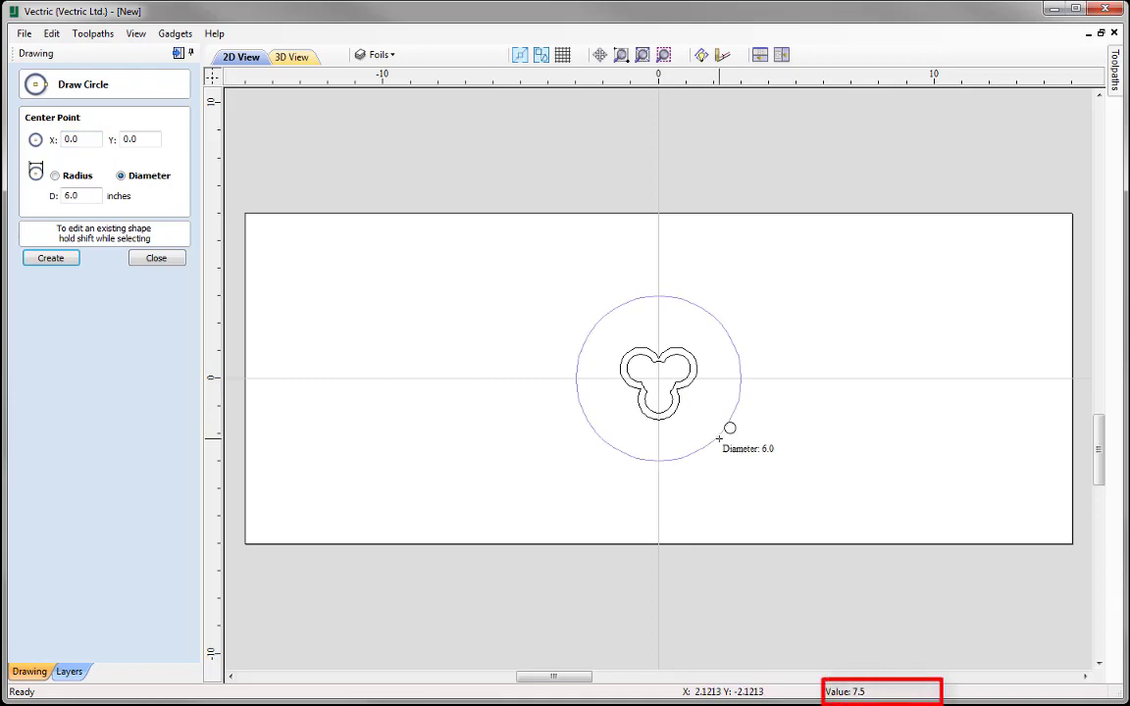
key("Return")
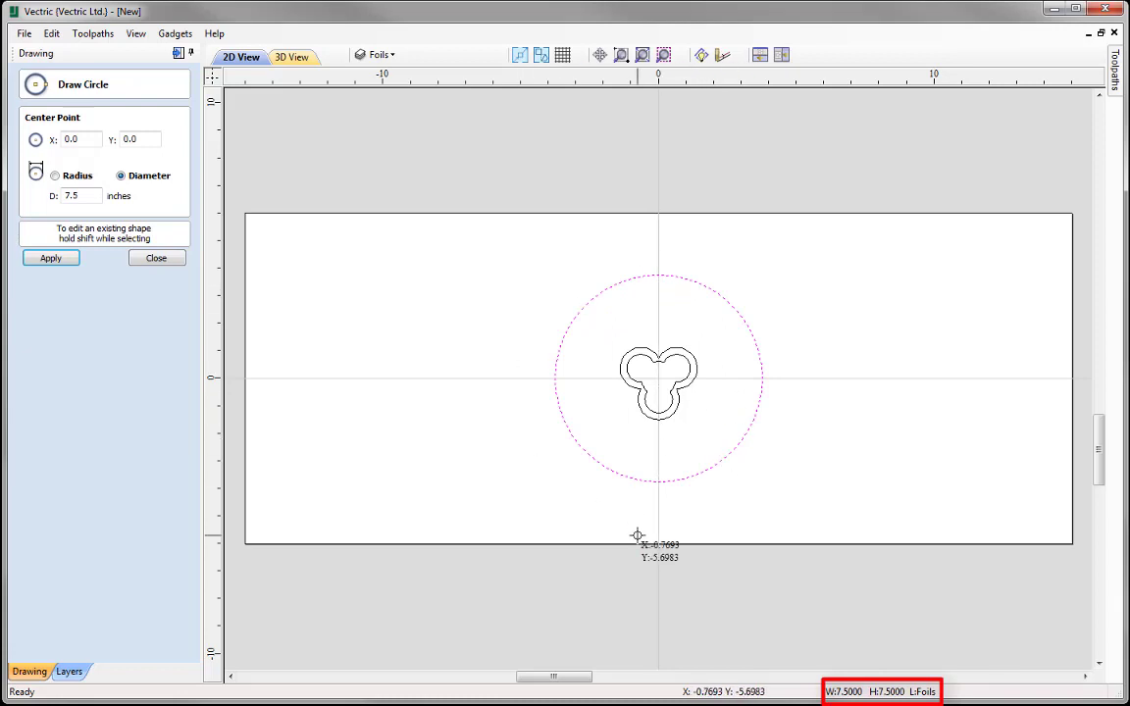
left_click(162, 261)
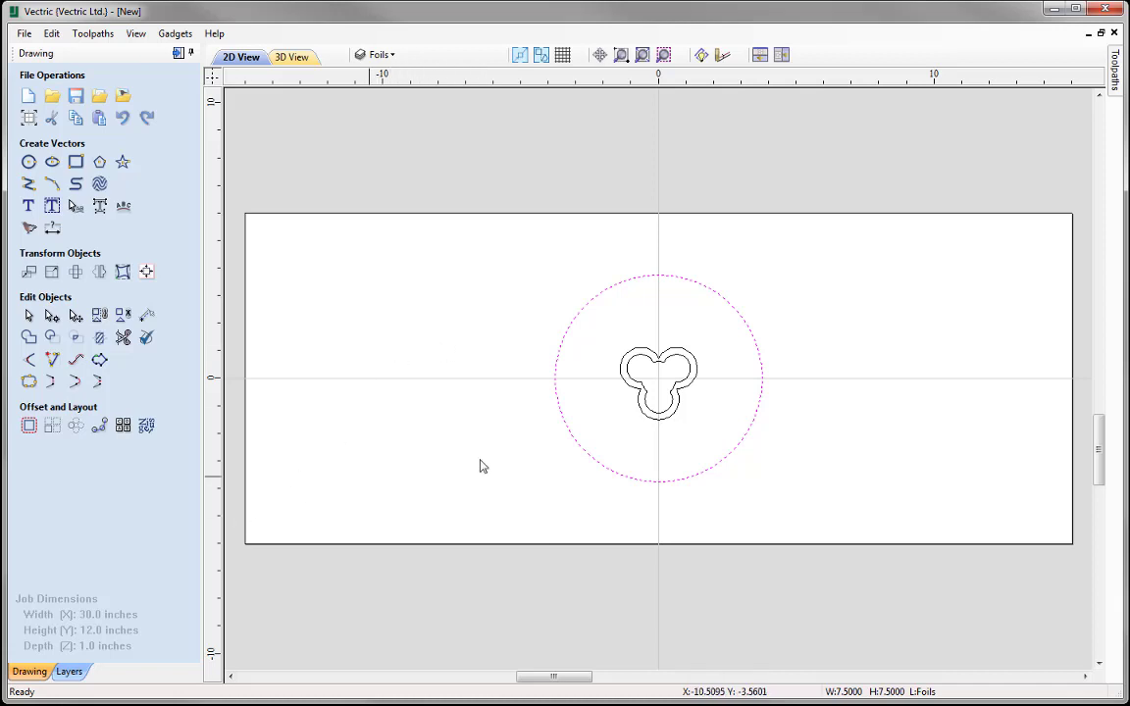
Step: Move the 7.5-inch circle by X -9 inches relative to its position and paste a copy back at the job center
left_click(30, 275)
left_click(109, 199)
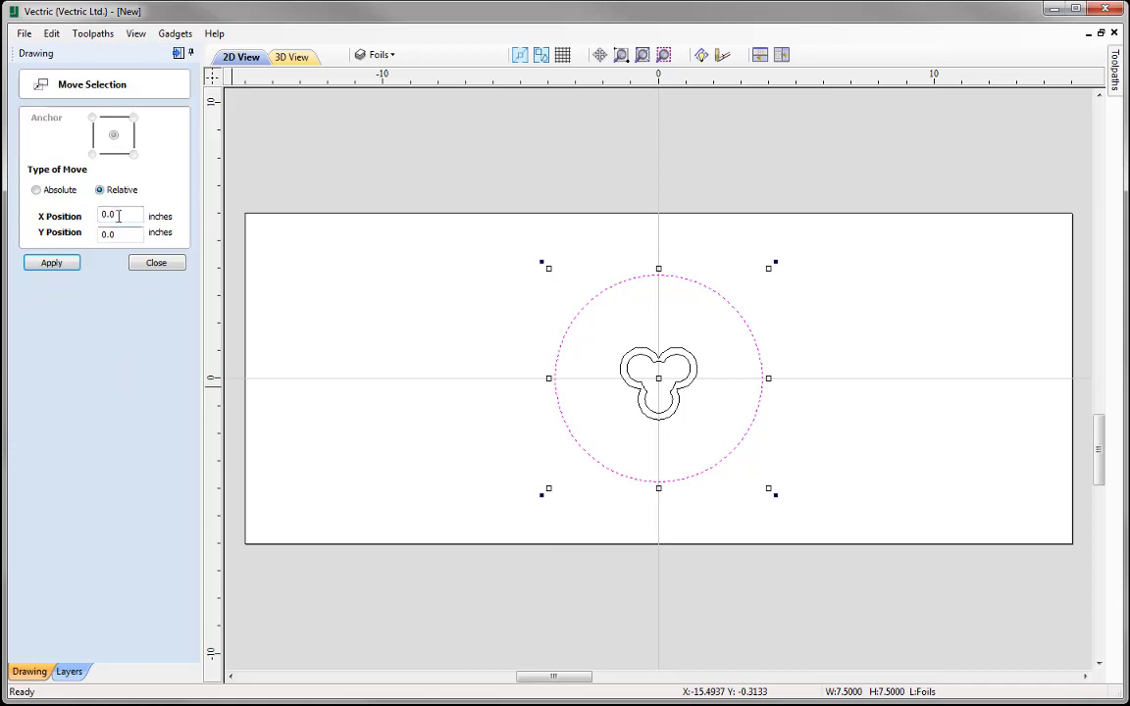
left_click_drag(118, 216, 57, 214)
left_click(54, 263)
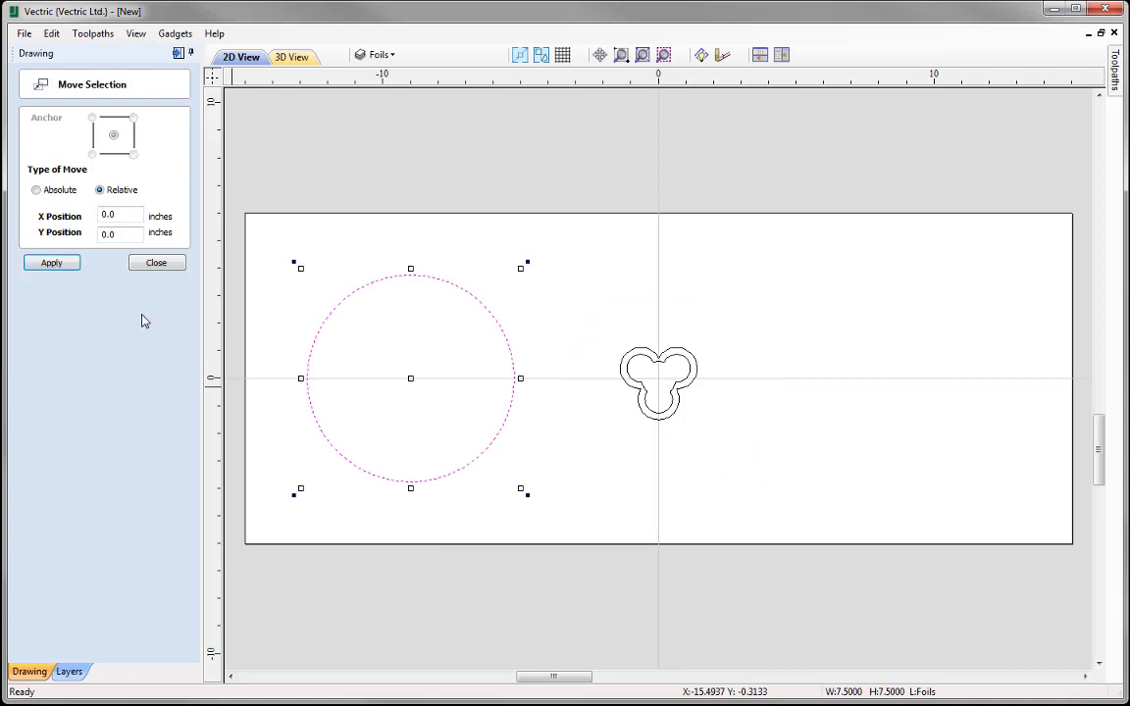
left_click(157, 263)
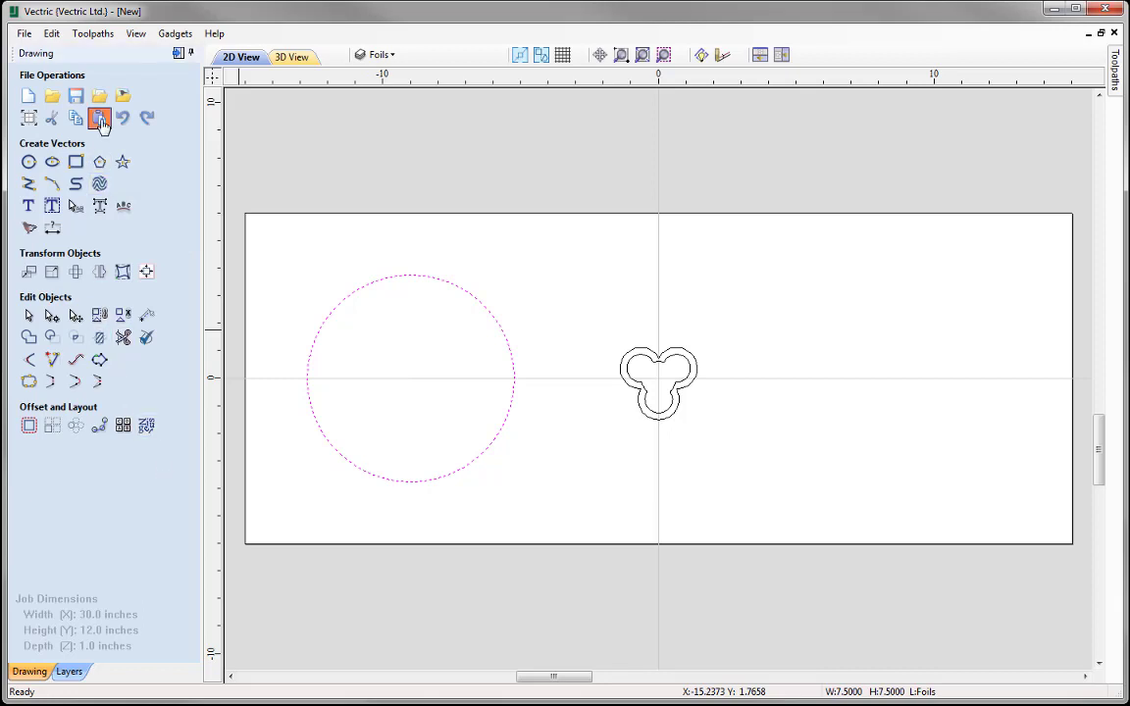
left_click(99, 118)
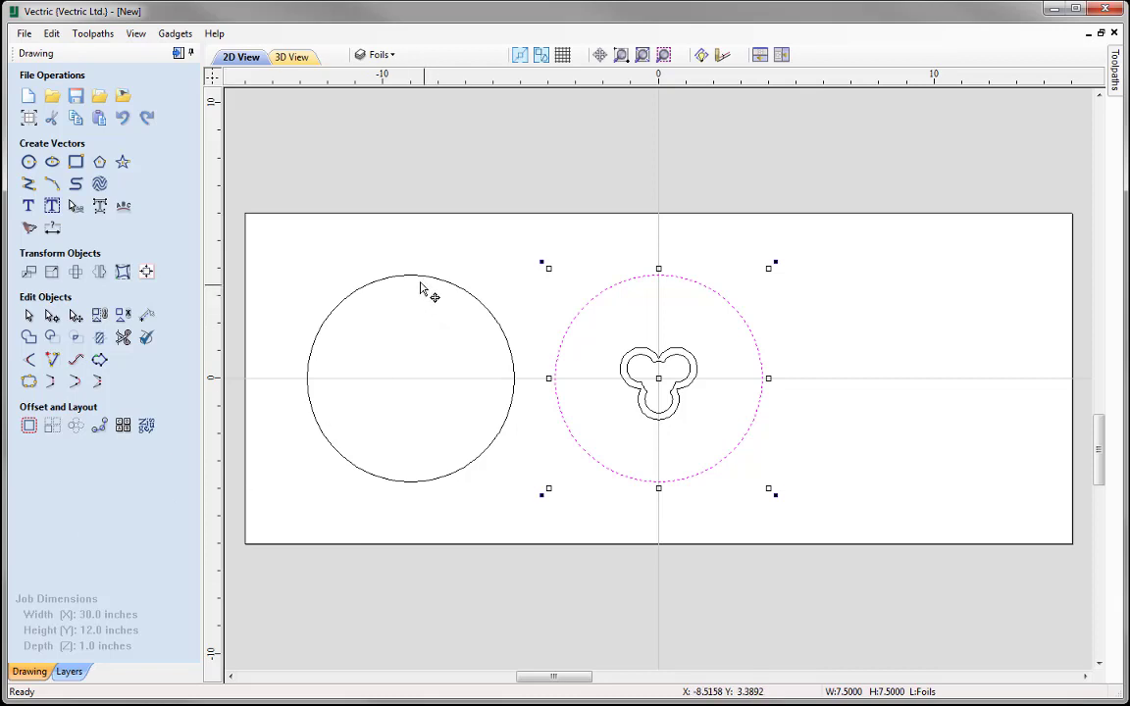
Step: Draw a straight 9-inch horizontal line joining the topmost points of the two circles
left_click(28, 185)
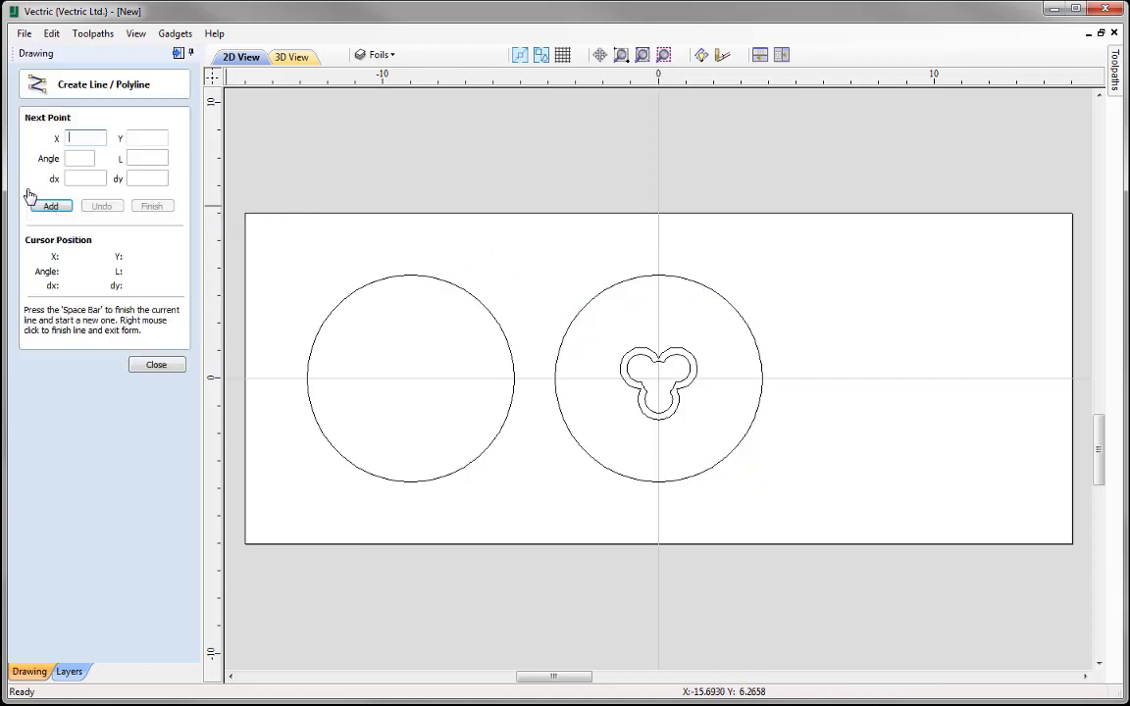
left_click(411, 273)
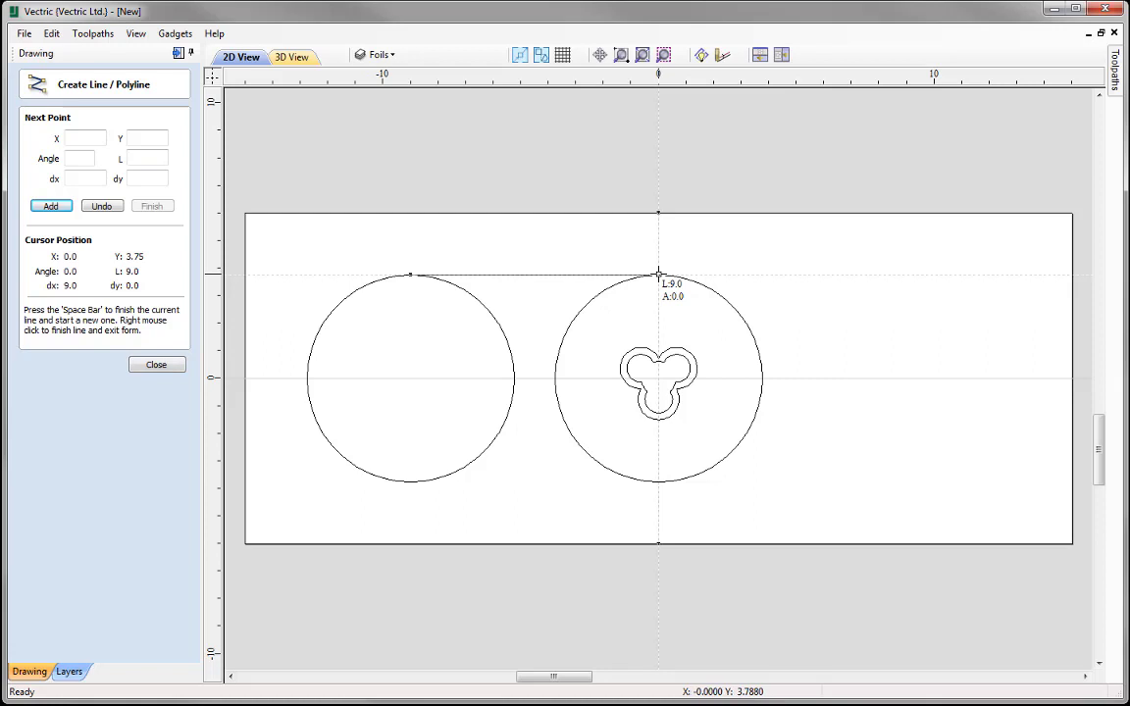
left_click(658, 274)
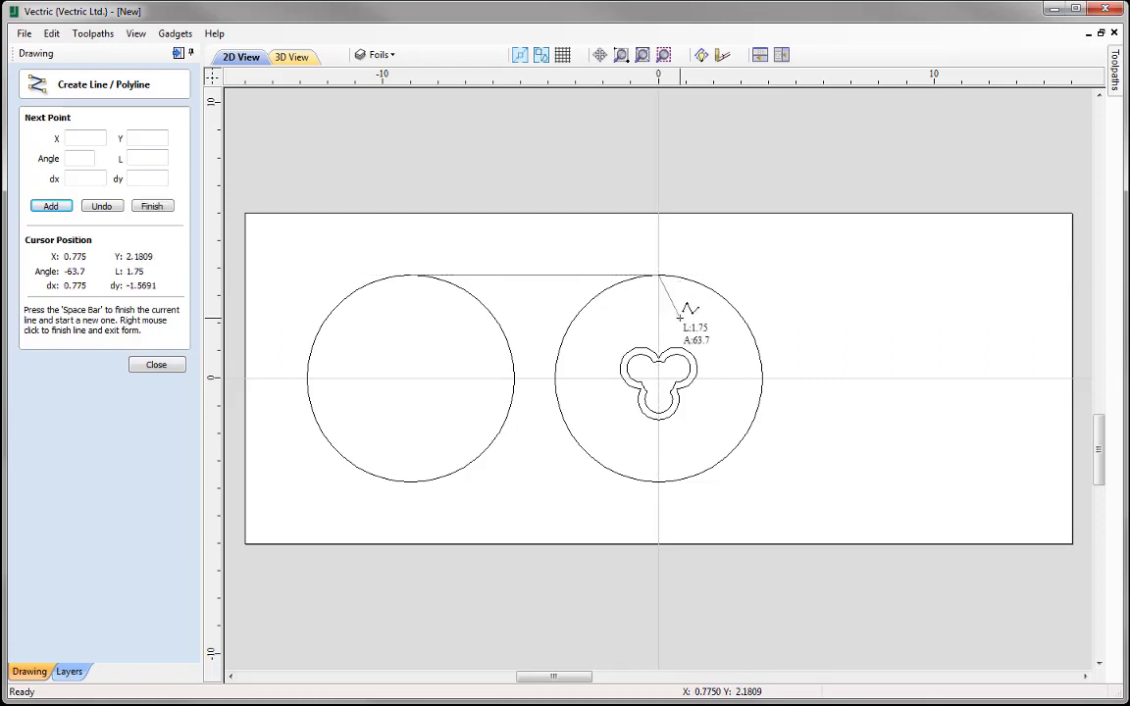
right_click(679, 317)
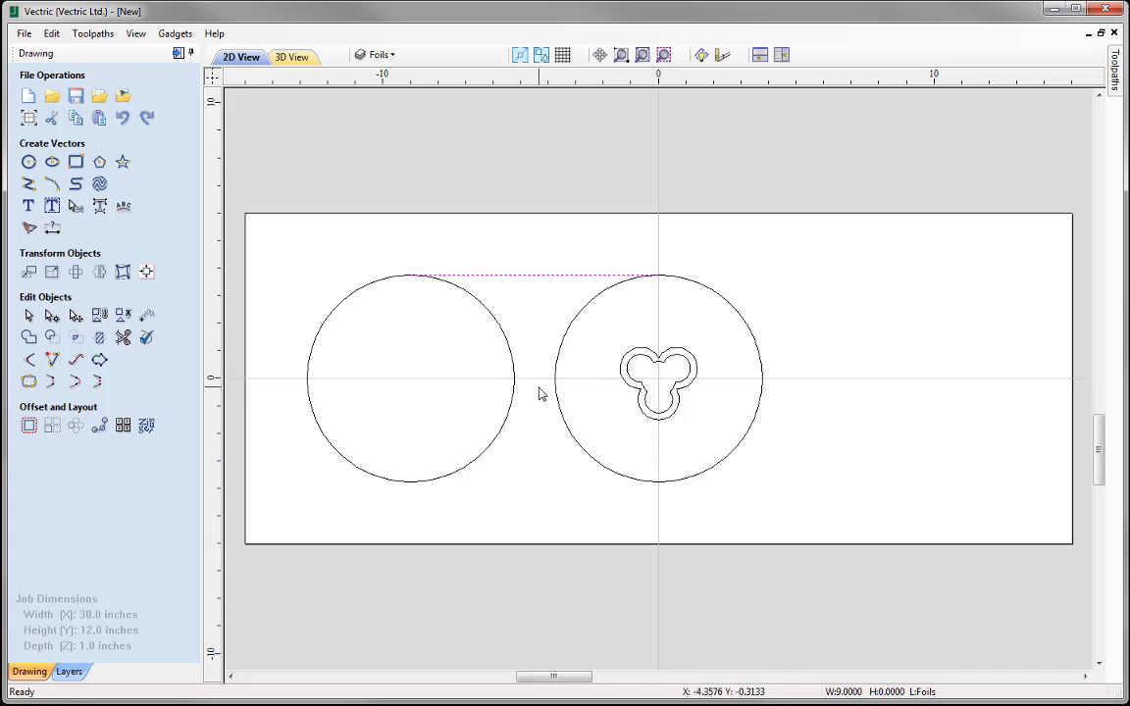
Step: Group the outer and inner trefoil vectors
left_click(699, 378)
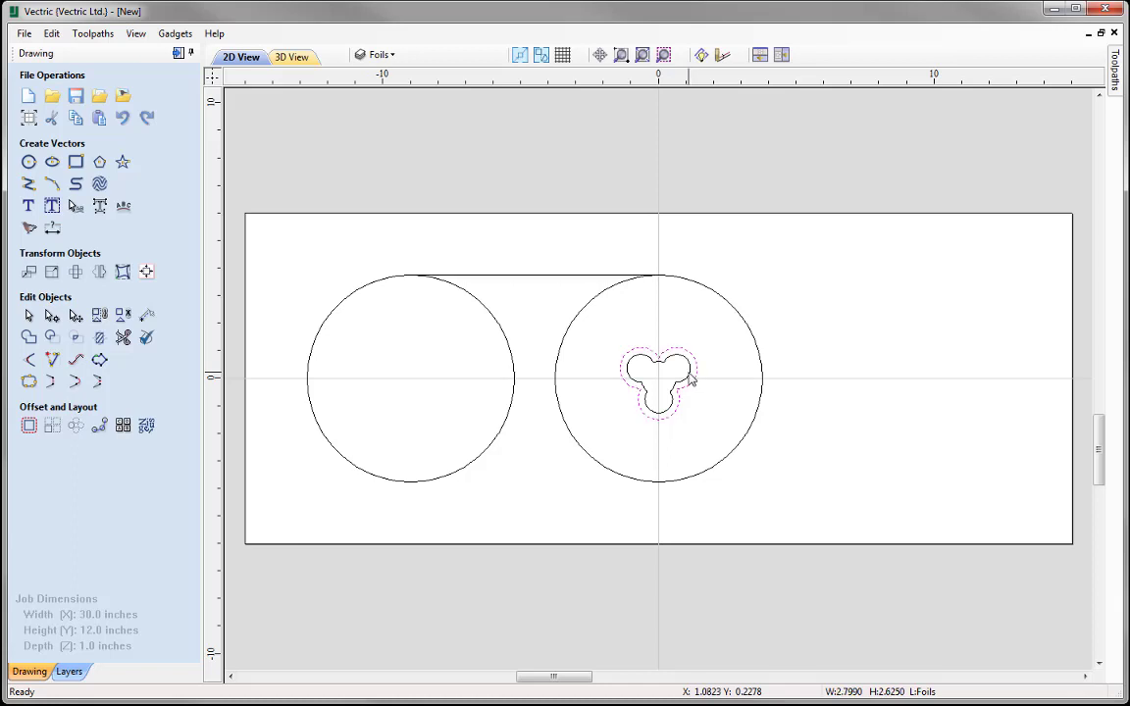
left_click(690, 379, "shift")
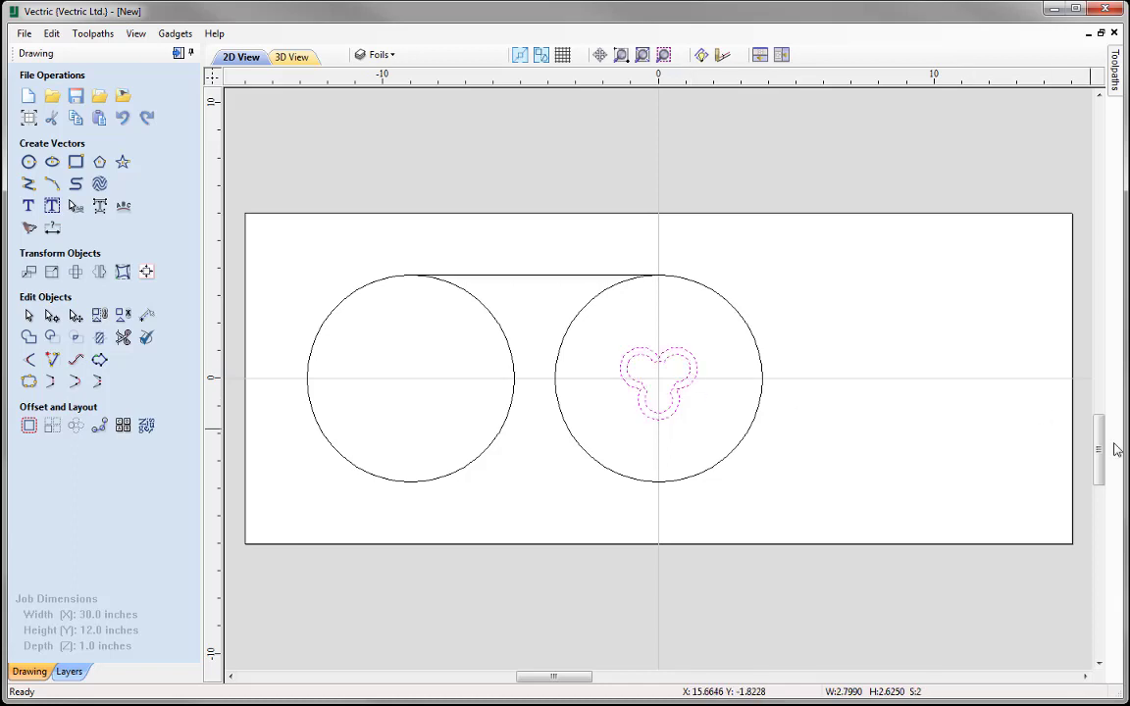
left_click(99, 320)
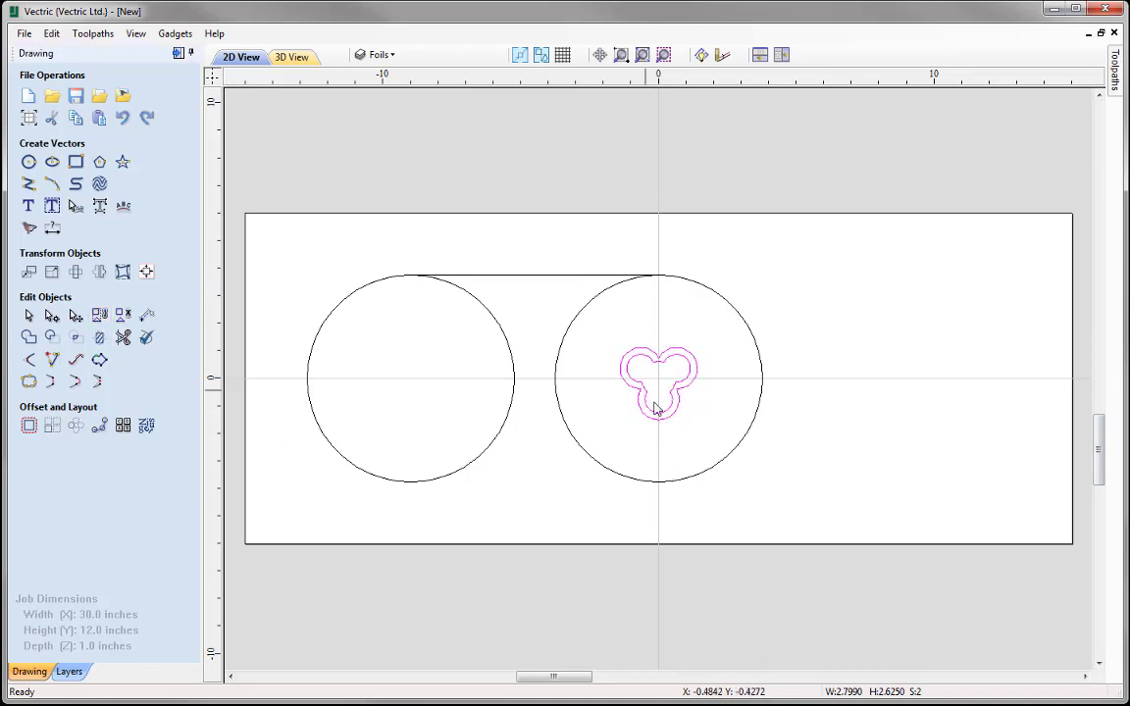
Step: Move the trefoil group by its center to the midpoint between the two circles, at X -4.5, Y 0
left_click(676, 355)
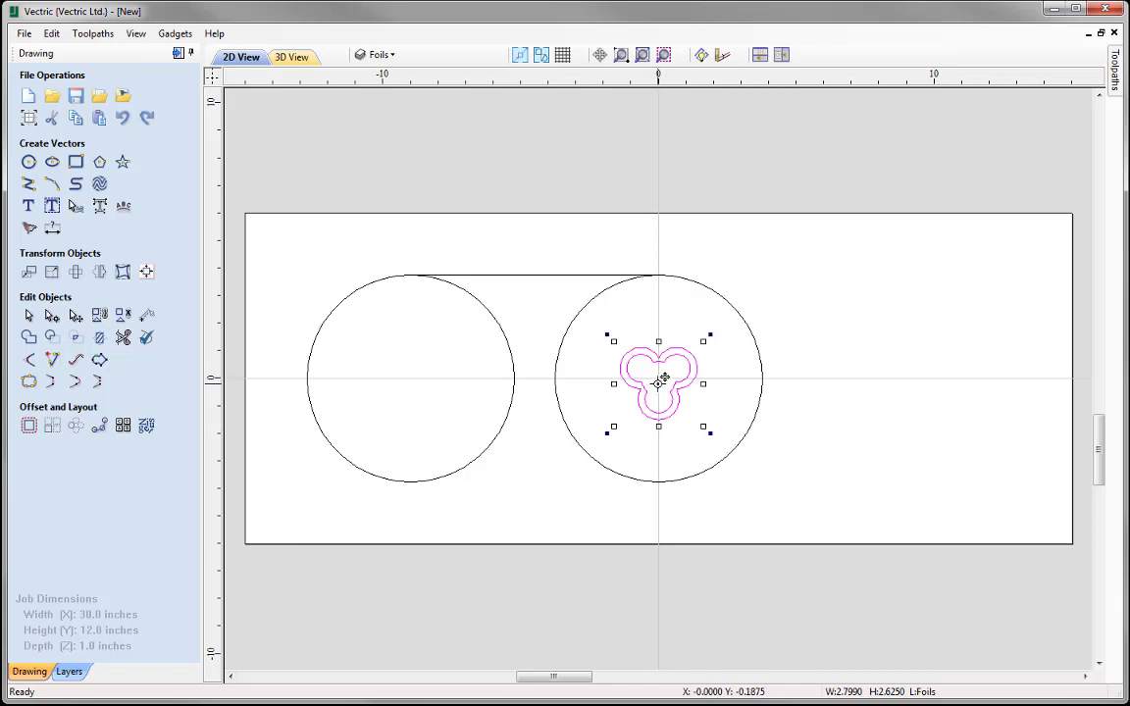
left_click_drag(664, 377, 557, 381)
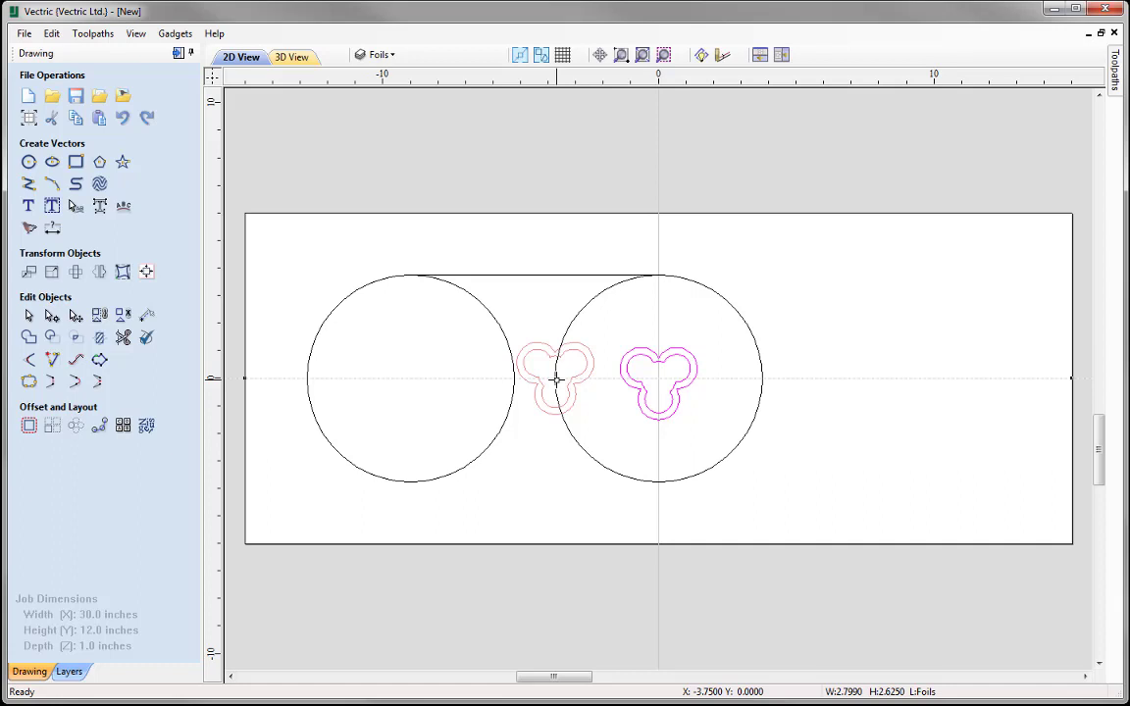
left_click_drag(555, 379, 515, 378)
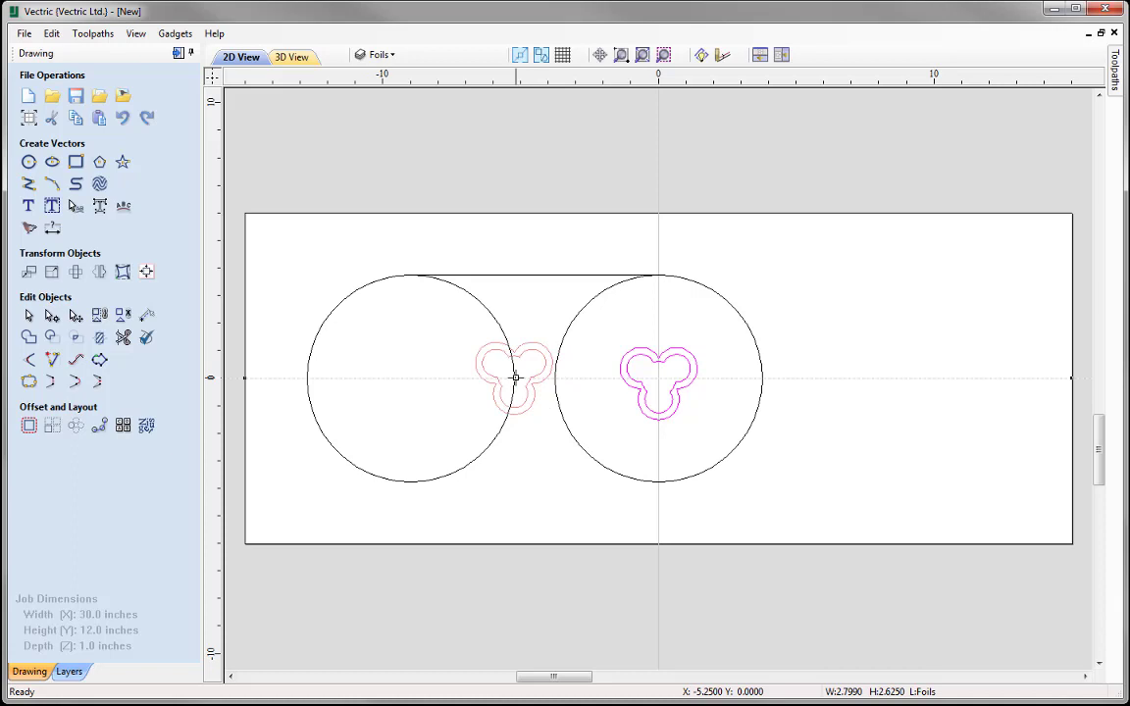
left_click_drag(515, 378, 535, 378)
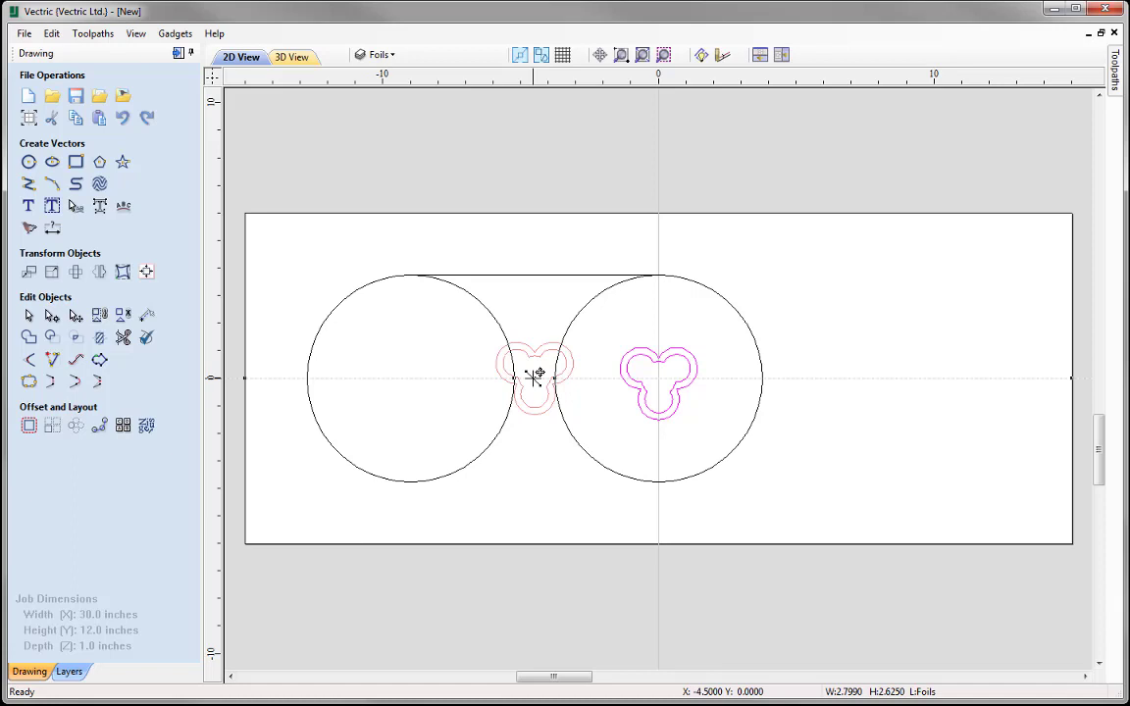
left_click_drag(535, 378, 535, 377)
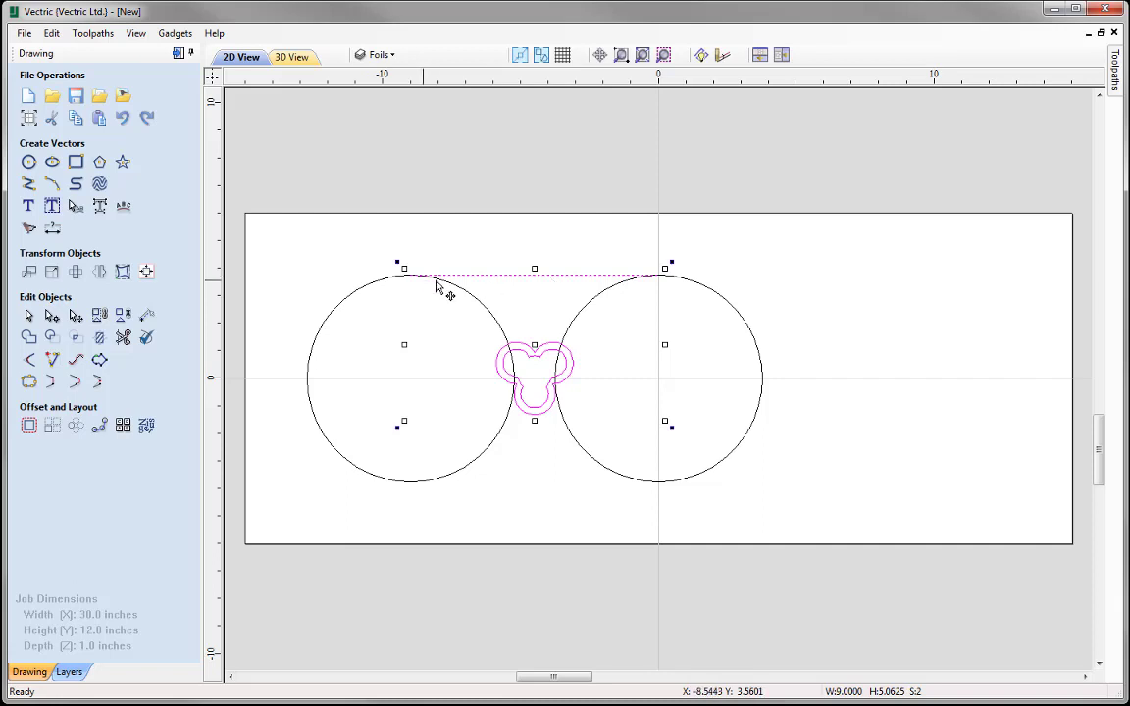
Step: Move the trefoil group straight up until the tops of its upper lobes touch the horizontal line at Y 3.75
left_click(664, 55)
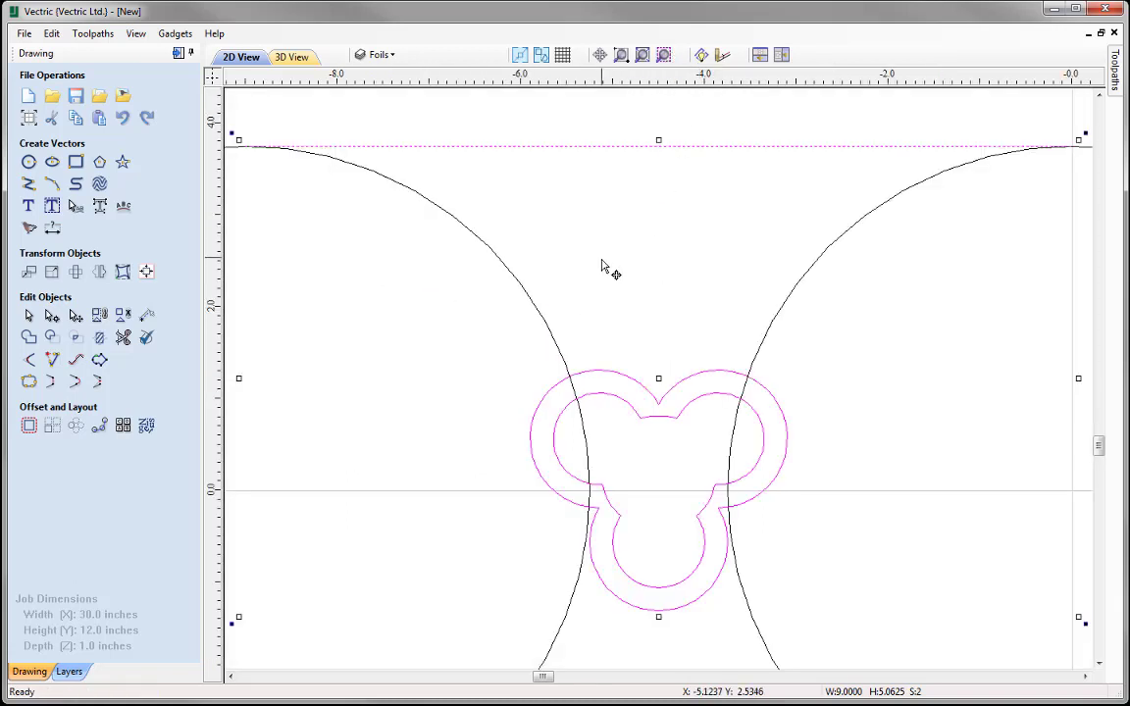
left_click(603, 292)
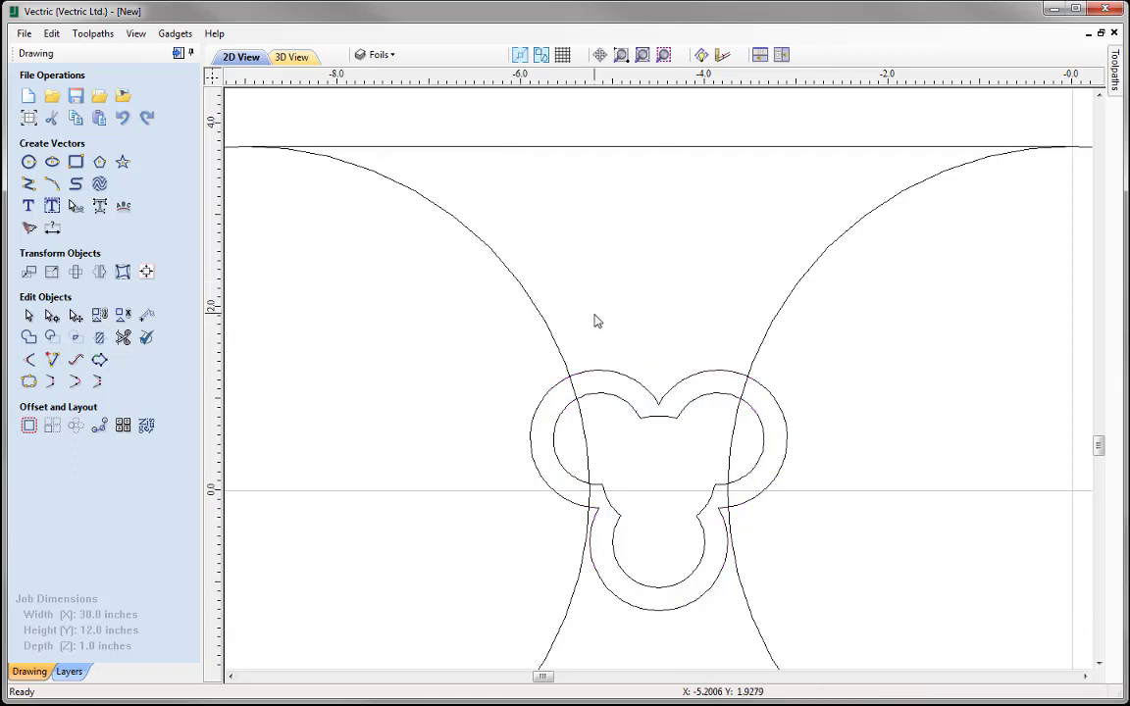
left_click(615, 374)
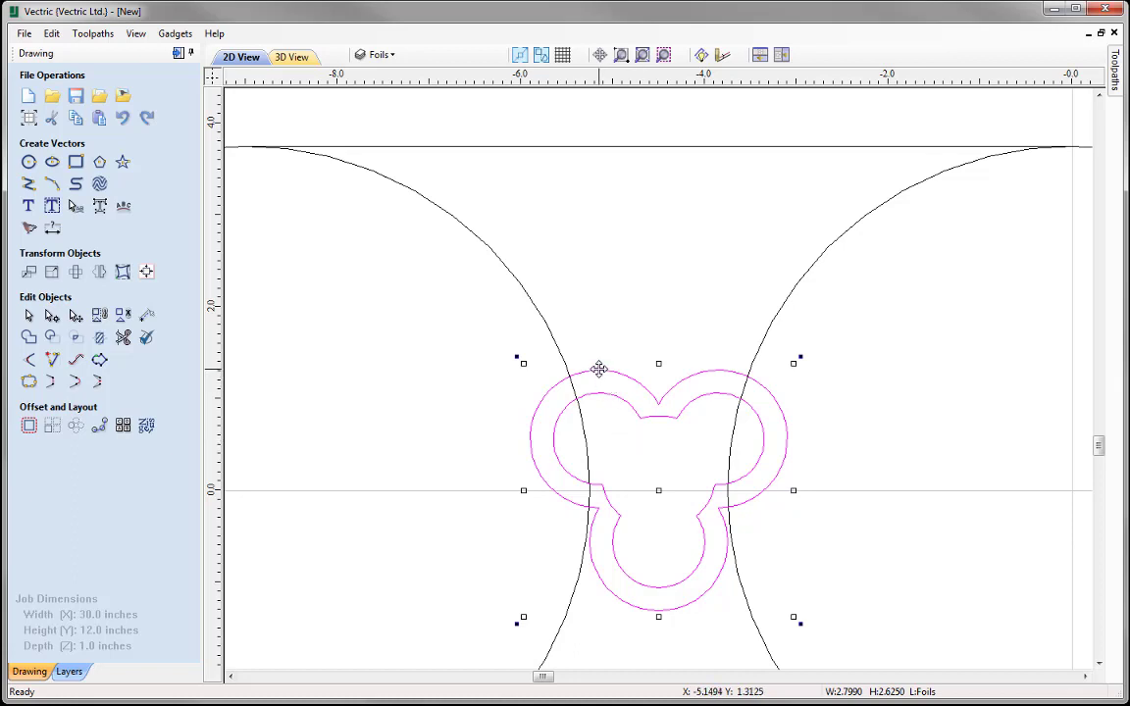
left_click_drag(598, 369, 598, 153)
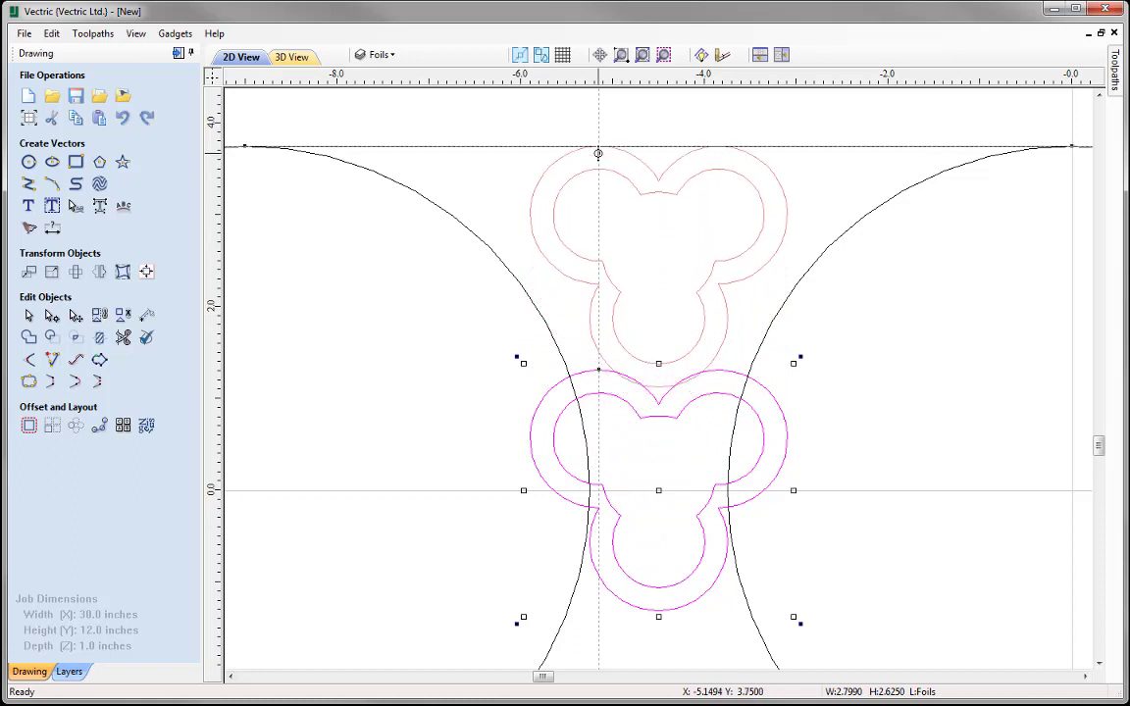
left_click_drag(598, 153, 597, 153)
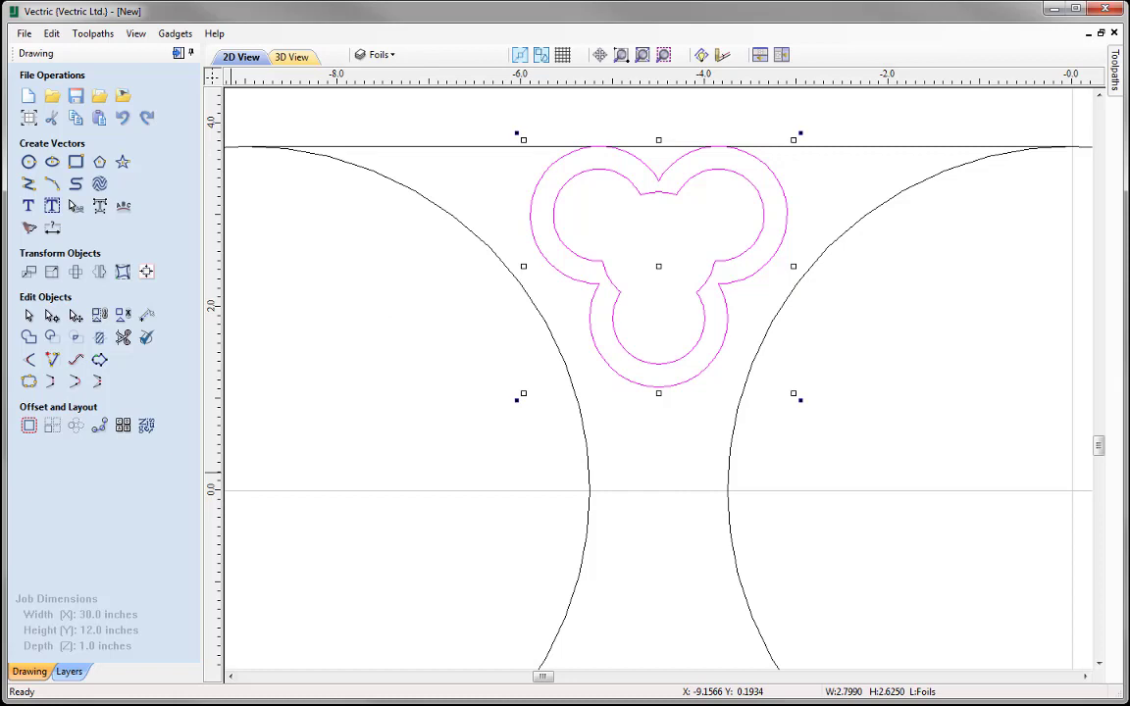
left_click(642, 54)
key("Escape")
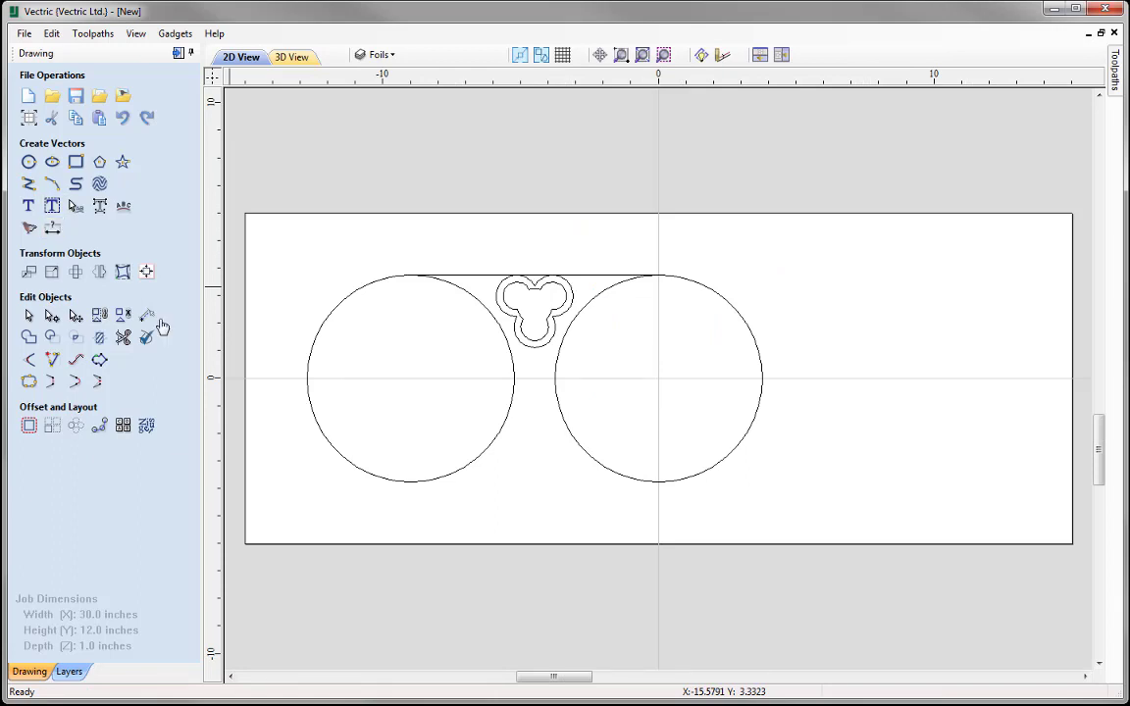
Step: Offset both 7.5-inch circles outwards by 0.375 inch with sharp corners, keeping the originals
left_click(327, 327)
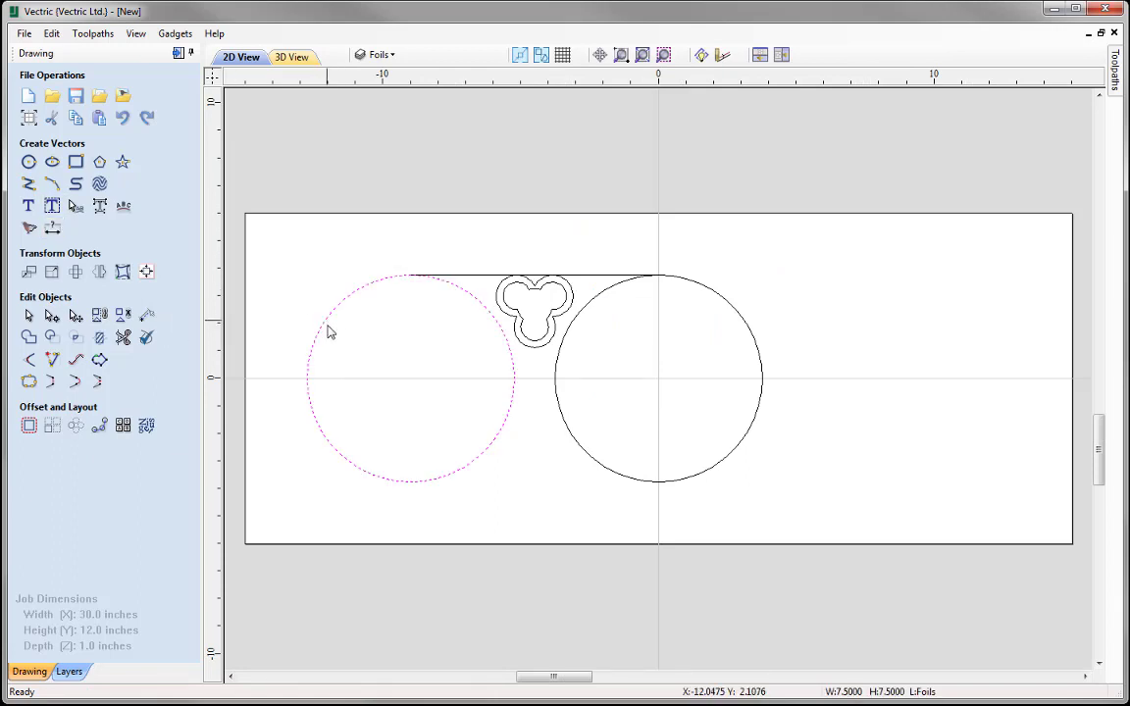
left_click(562, 419, "shift")
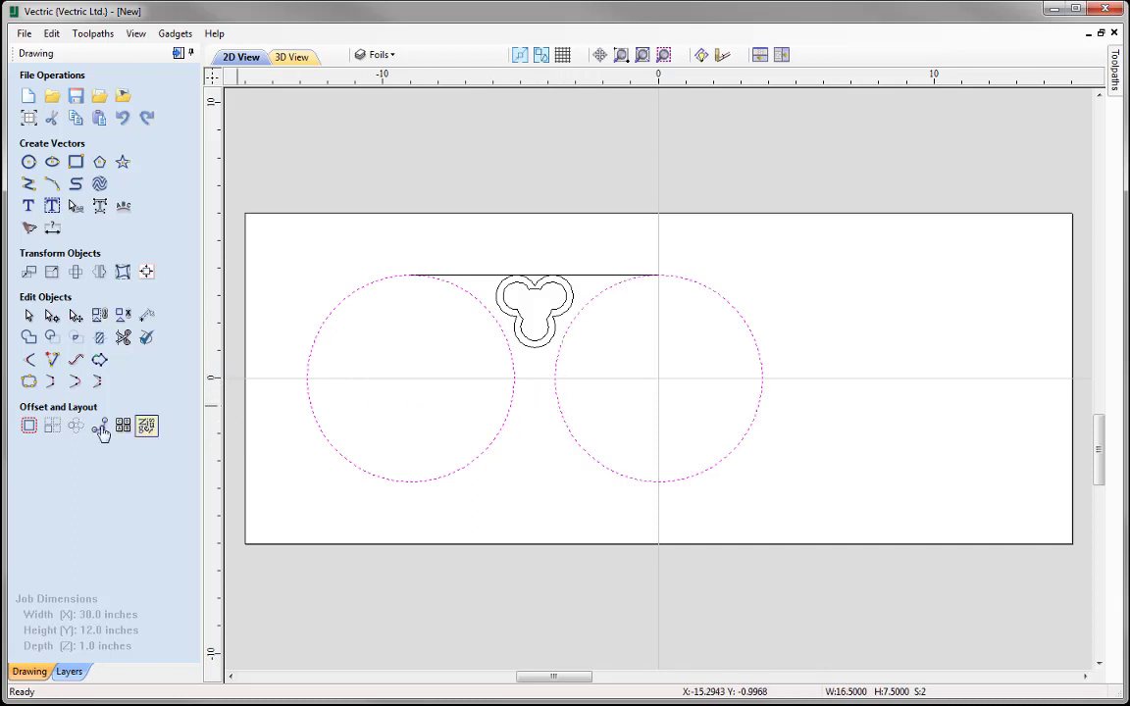
left_click(29, 426)
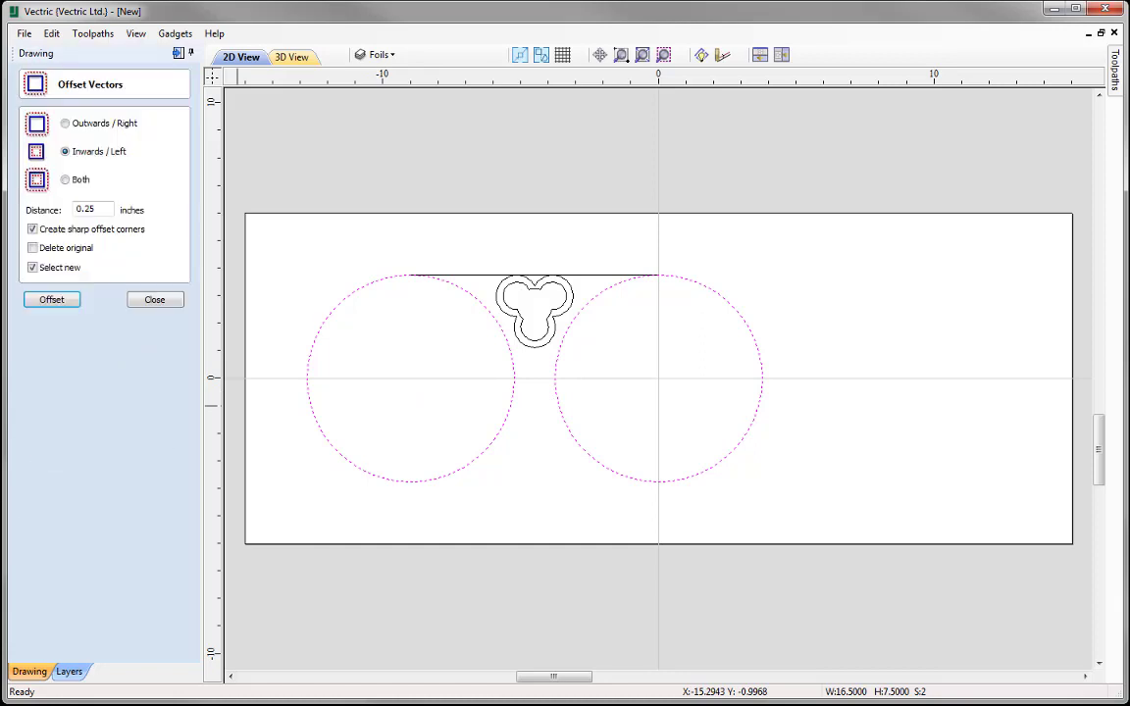
left_click(65, 123)
left_click_drag(98, 210, 60, 213)
left_click(61, 304)
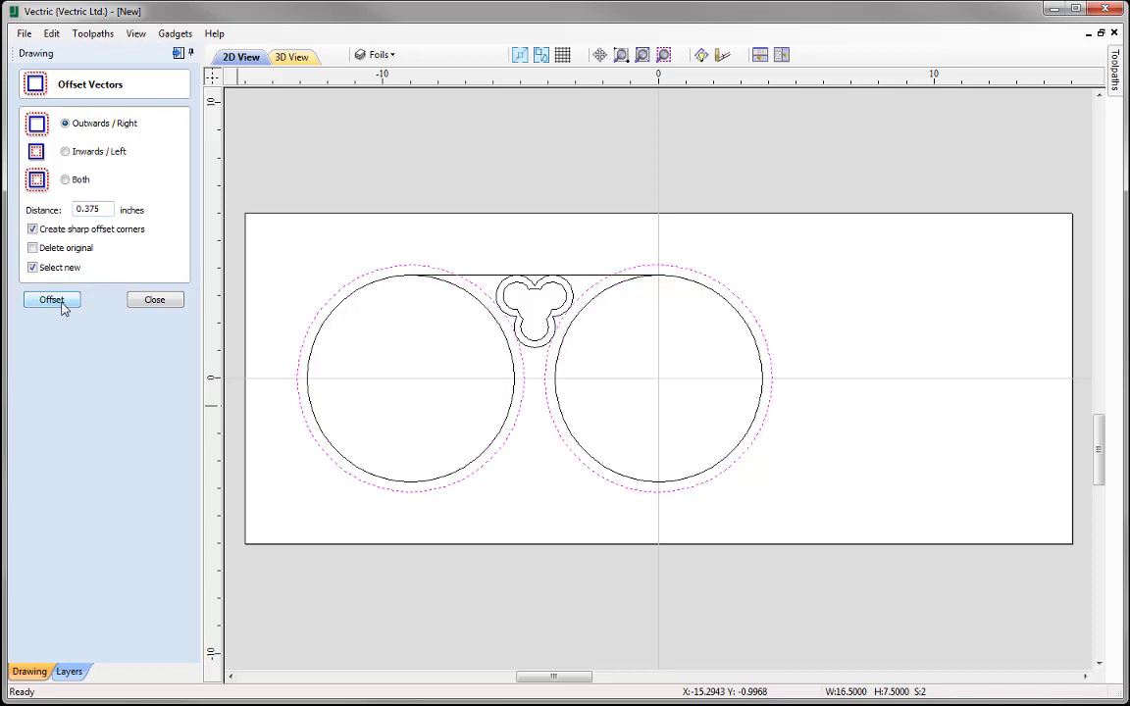
Step: Ungroup the trefoil group back onto the original object layers
left_click(534, 294)
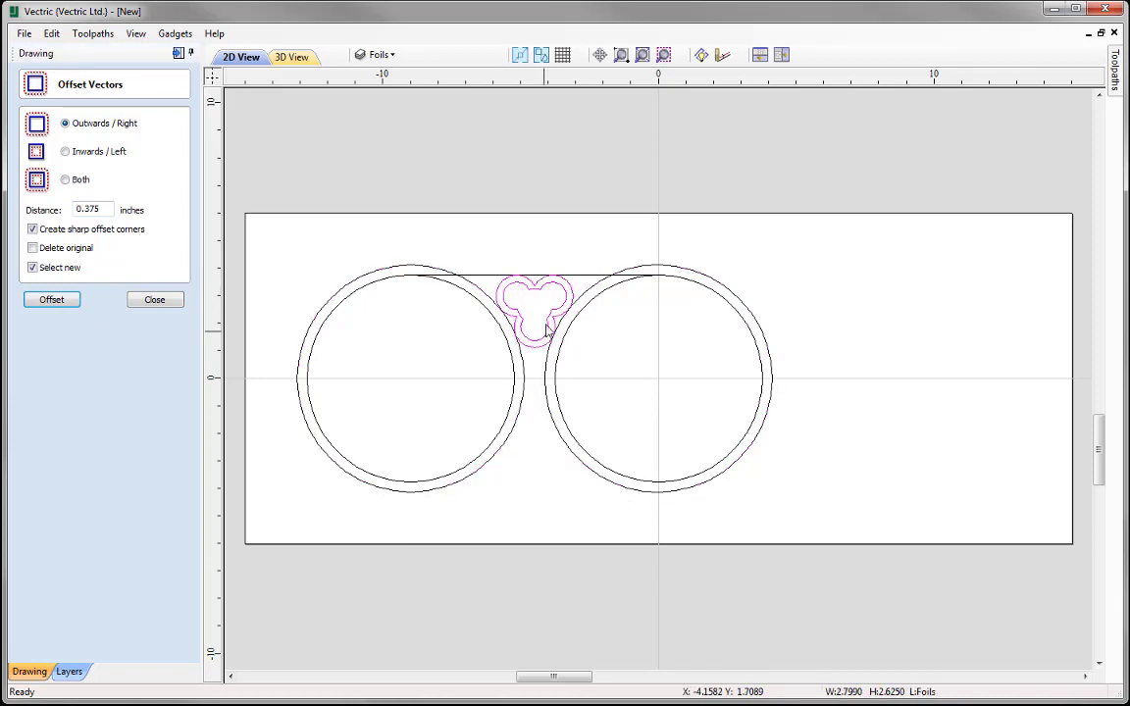
right_click(535, 294)
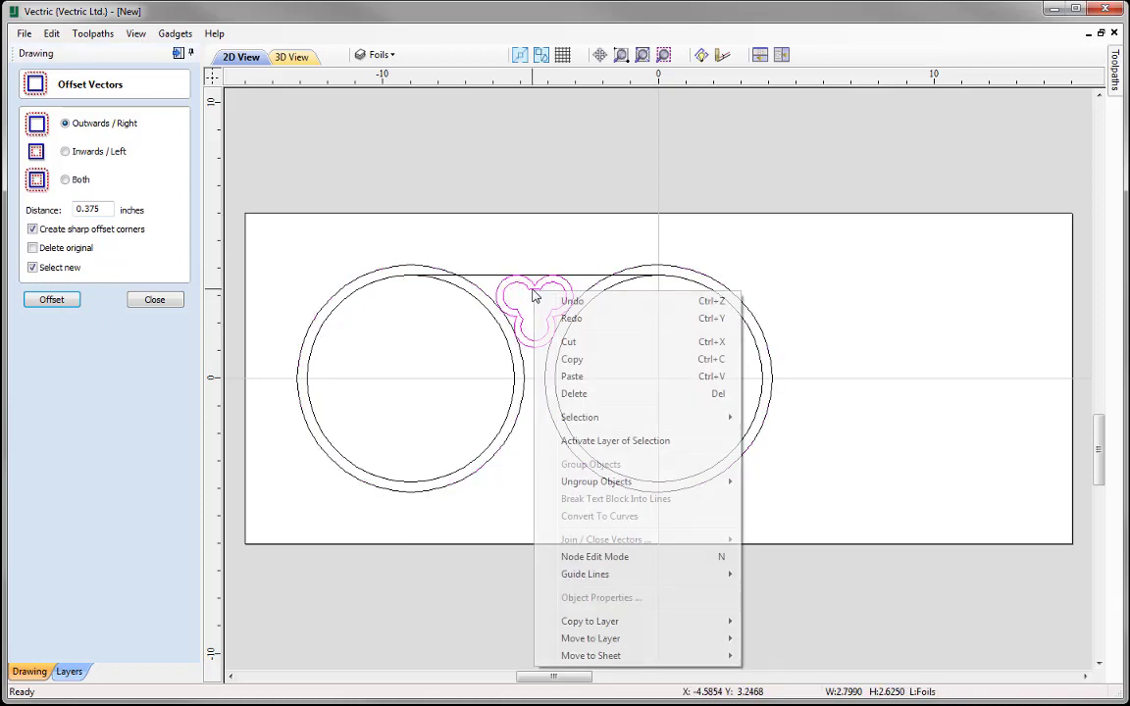
mouse_move(624, 487)
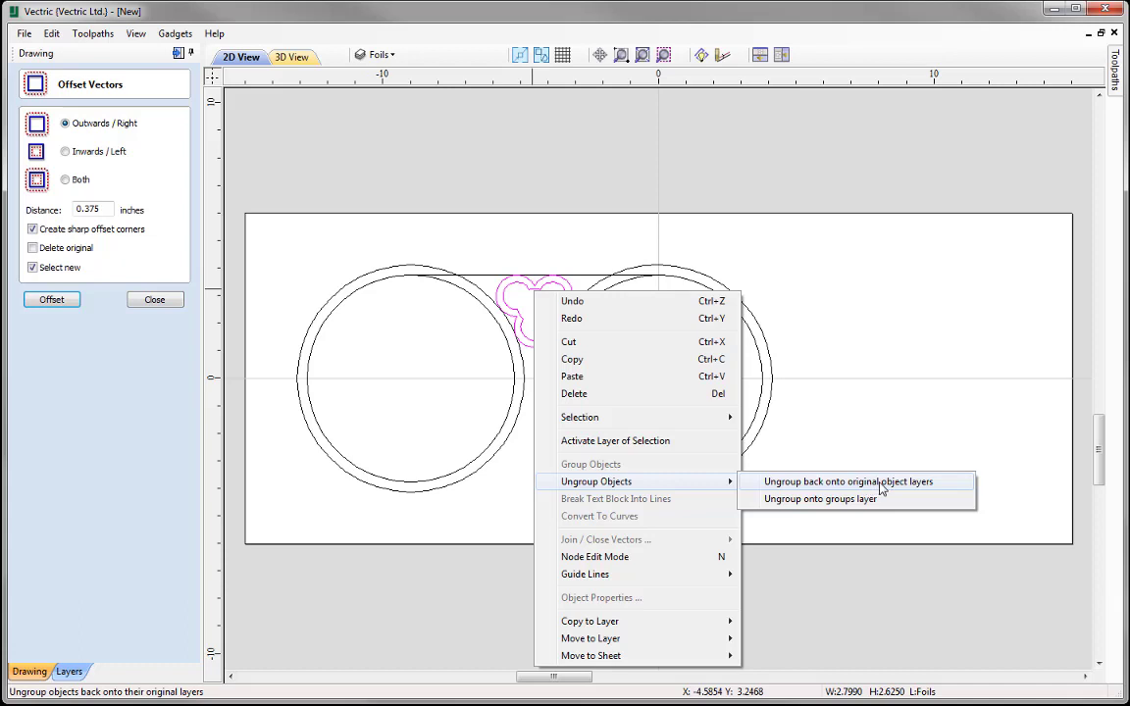
left_click(807, 483)
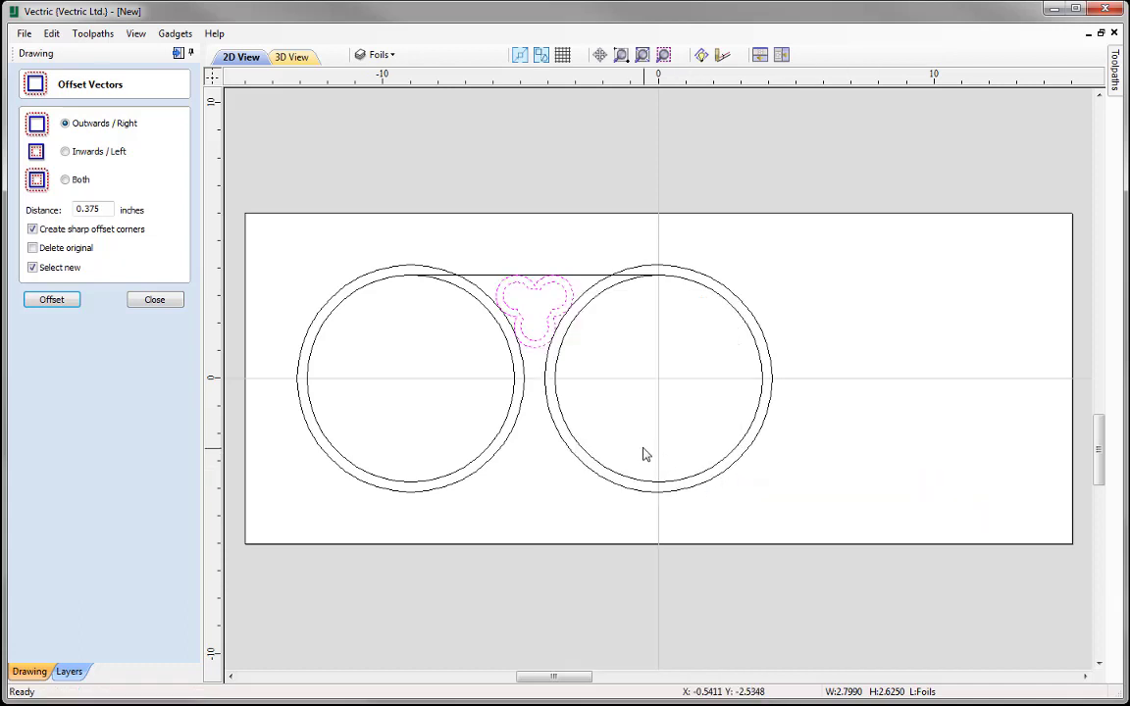
left_click(517, 303)
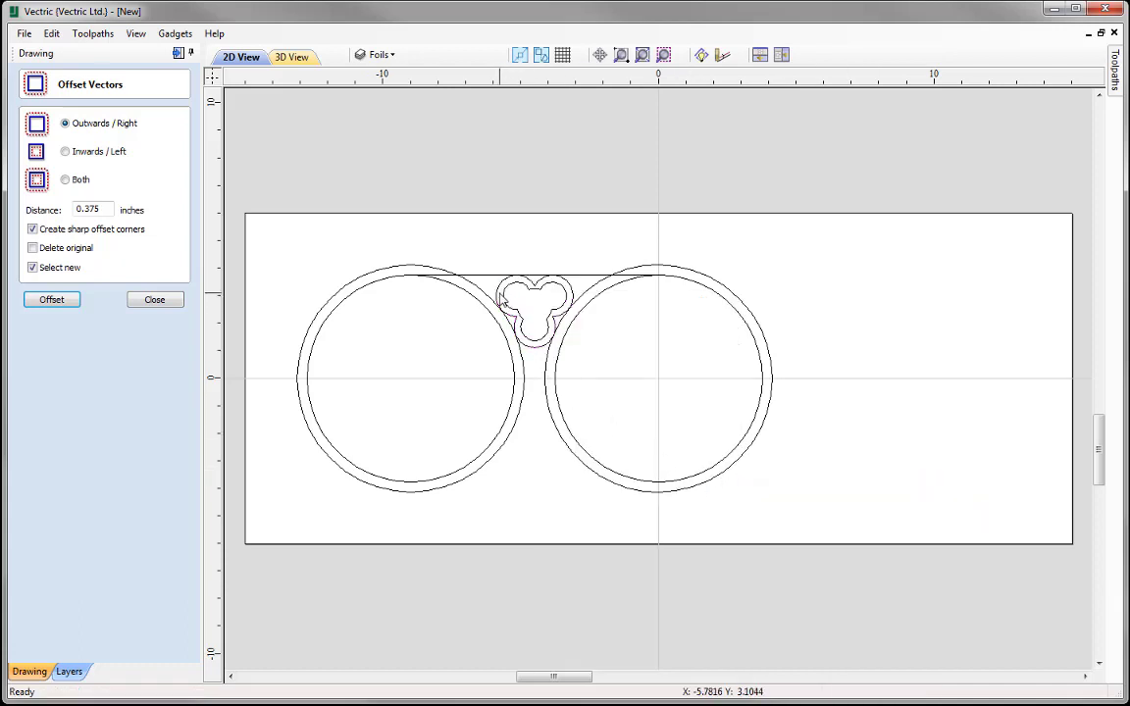
Step: Offset the outer trefoil outwards by 0.375 inch with sharp corners, keeping the original
left_click(498, 291)
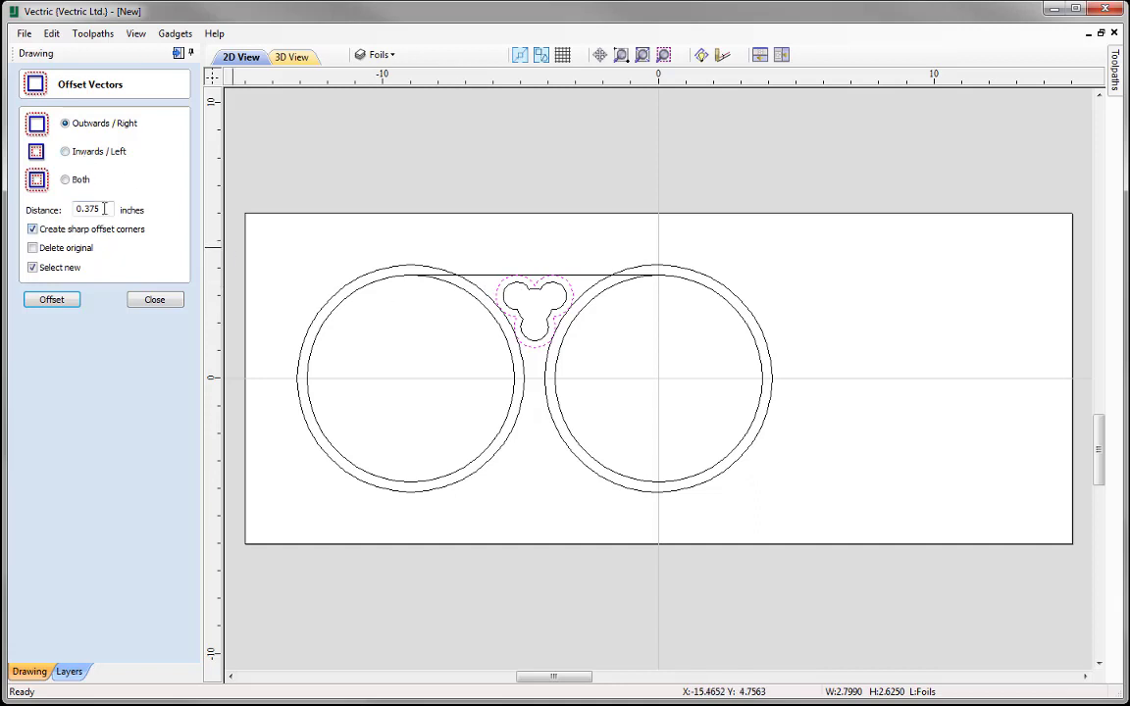
left_click(56, 302)
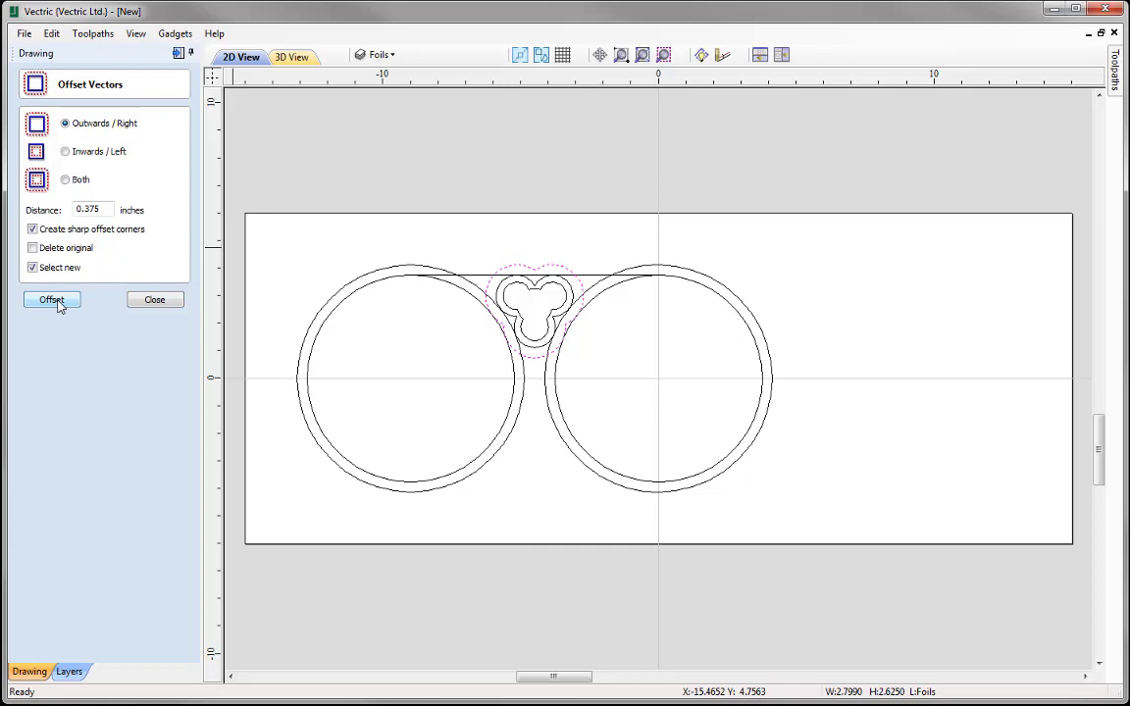
left_click(163, 303)
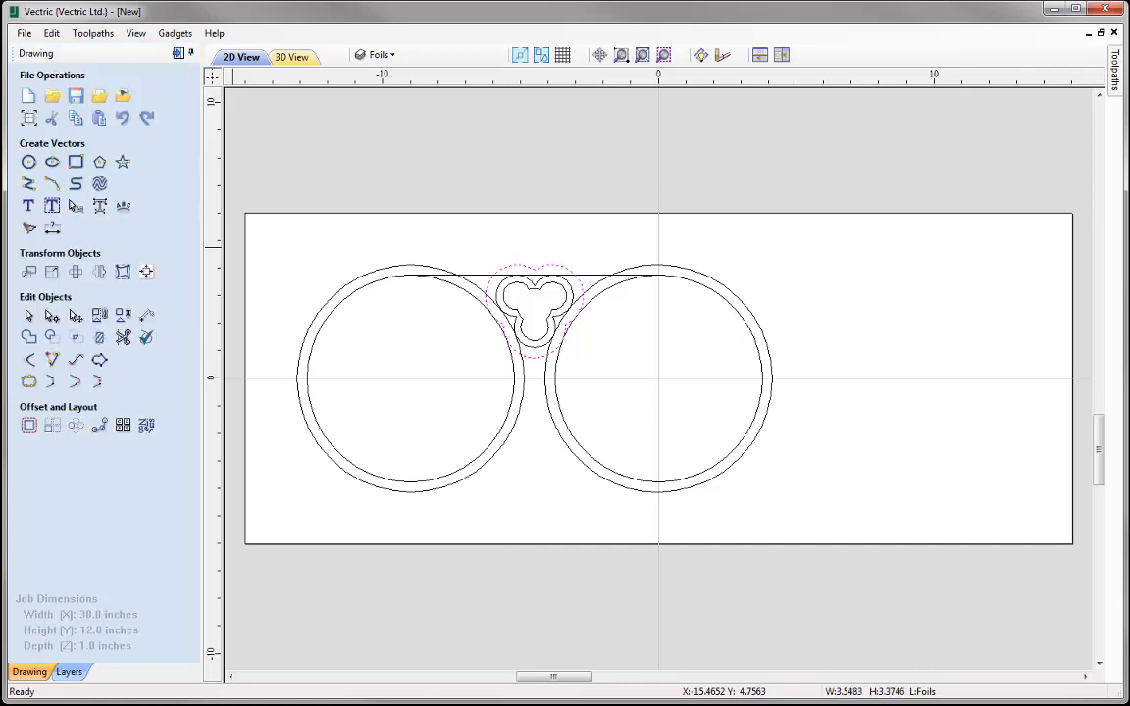
Step: Move the 0.375-inch offset outlines of the circles and trefoil, plus the horizontal line, to a new hidden layer named VCarve Shapes
left_click(407, 268, "shift")
left_click(693, 276, "shift")
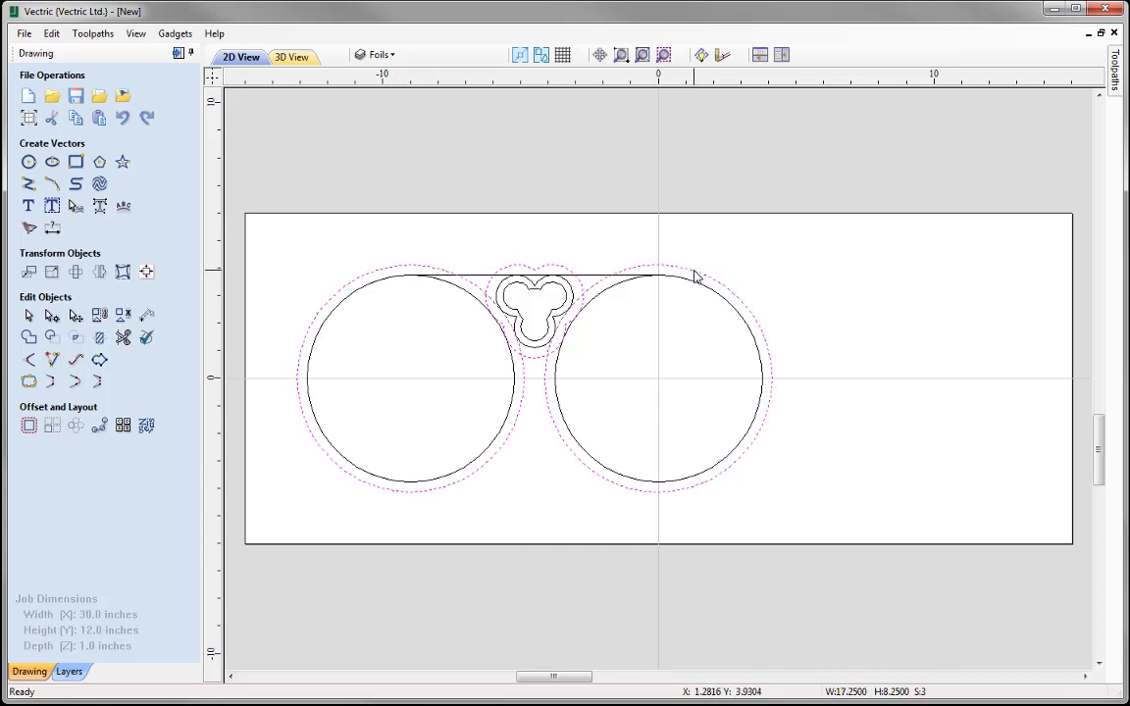
left_click(591, 279, "shift")
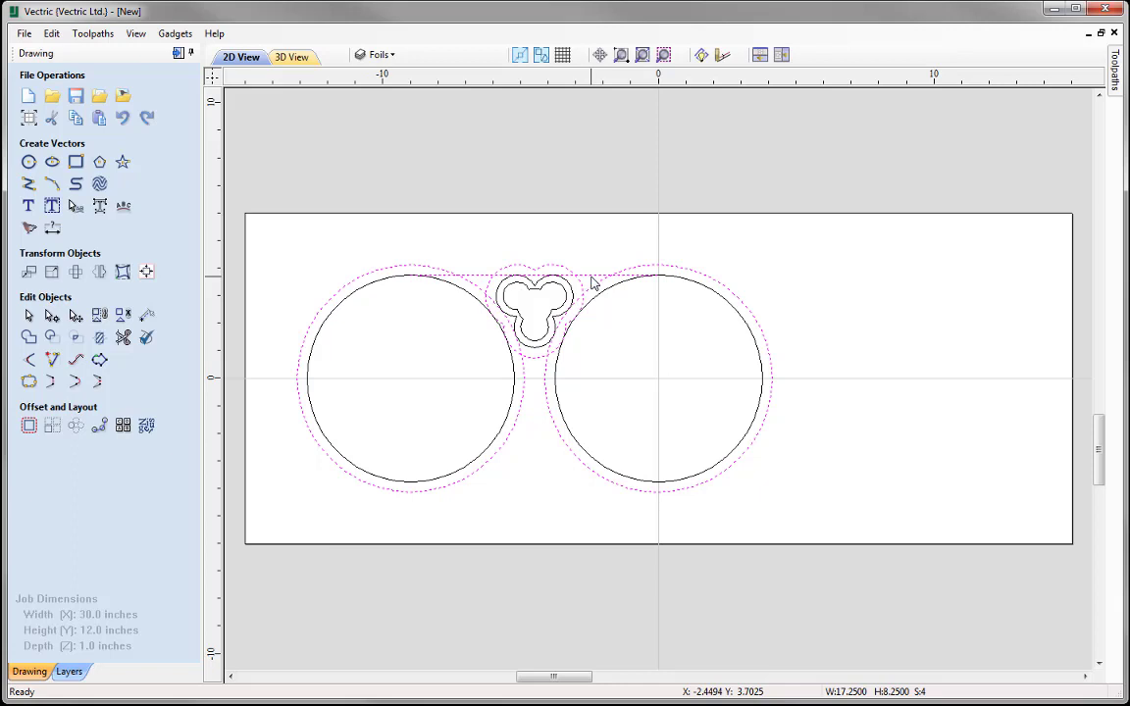
right_click(591, 282)
mouse_move(723, 635)
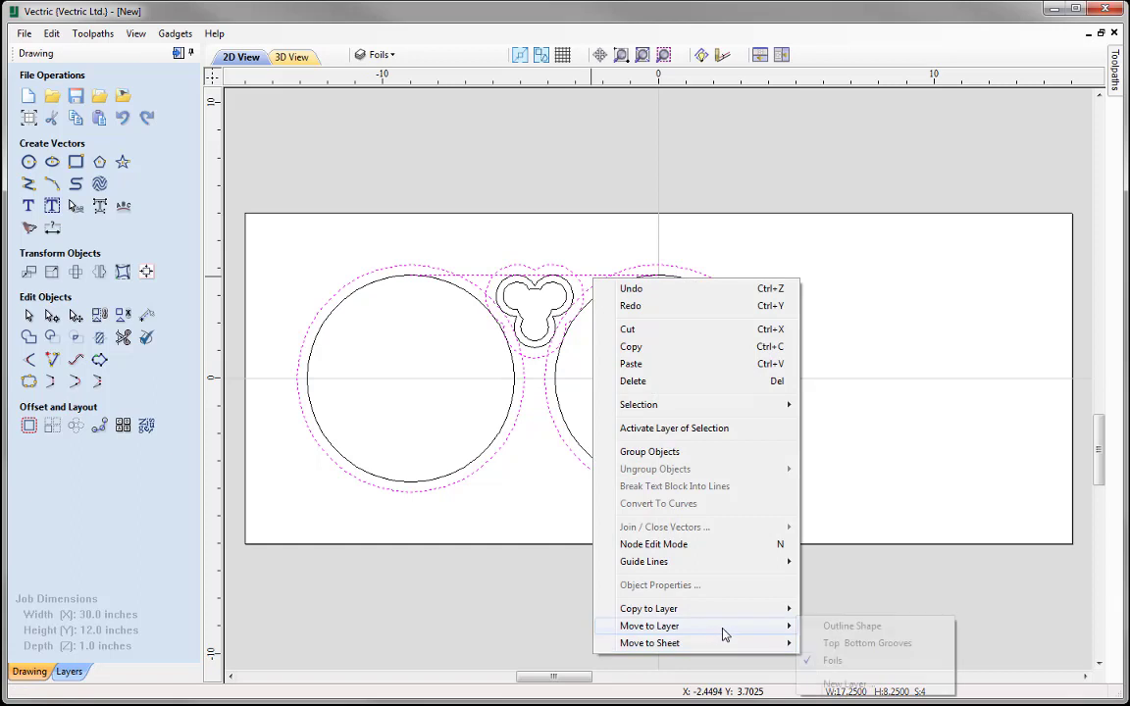
left_click(841, 683)
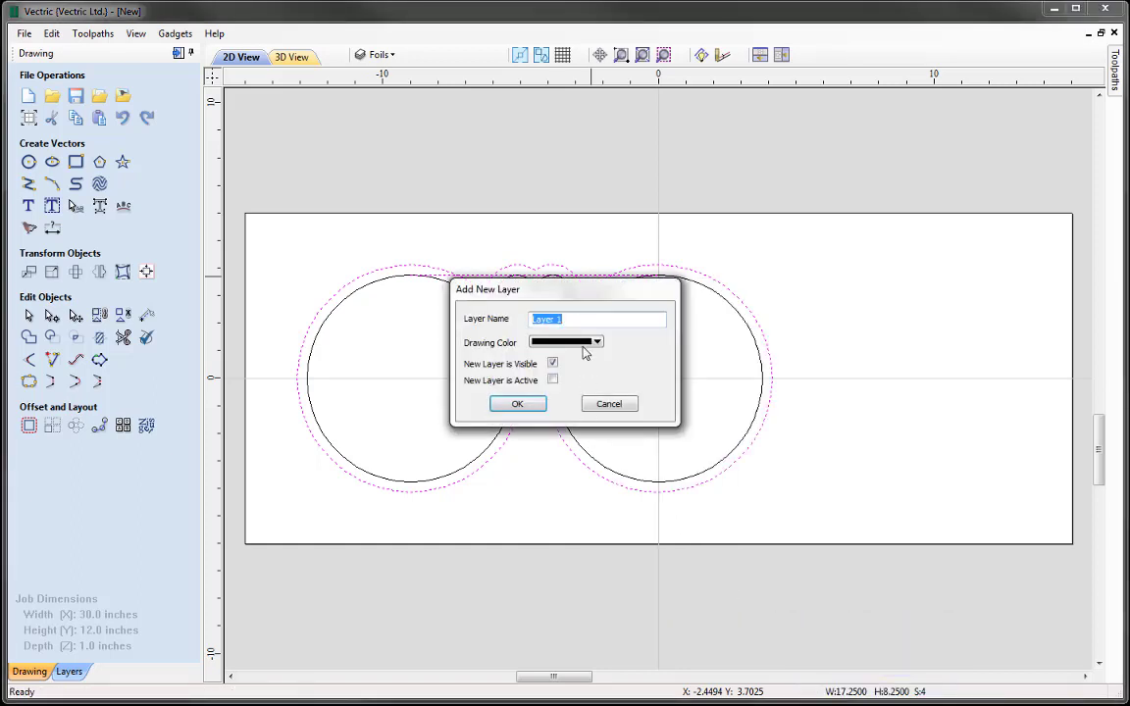
type("VCarve Shapes")
left_click(552, 363)
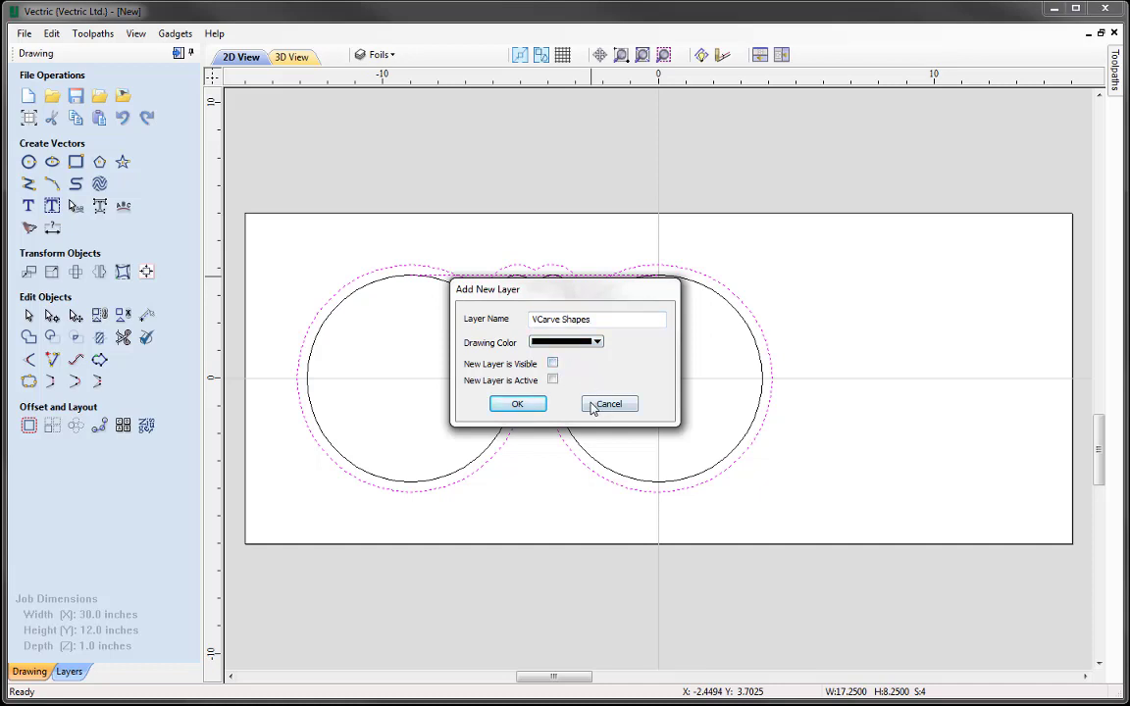
left_click(518, 405)
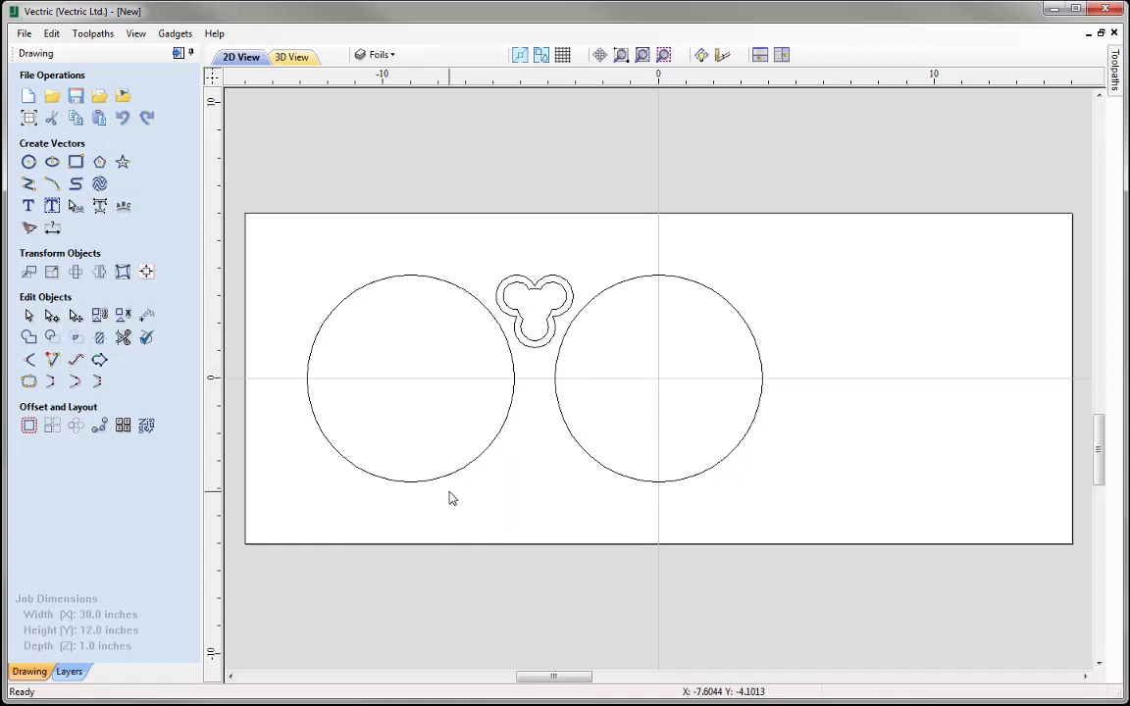
Step: Hide the Foils layer, show the VCarve Shapes layer and make VCarve Shapes the active layer
left_click(381, 55)
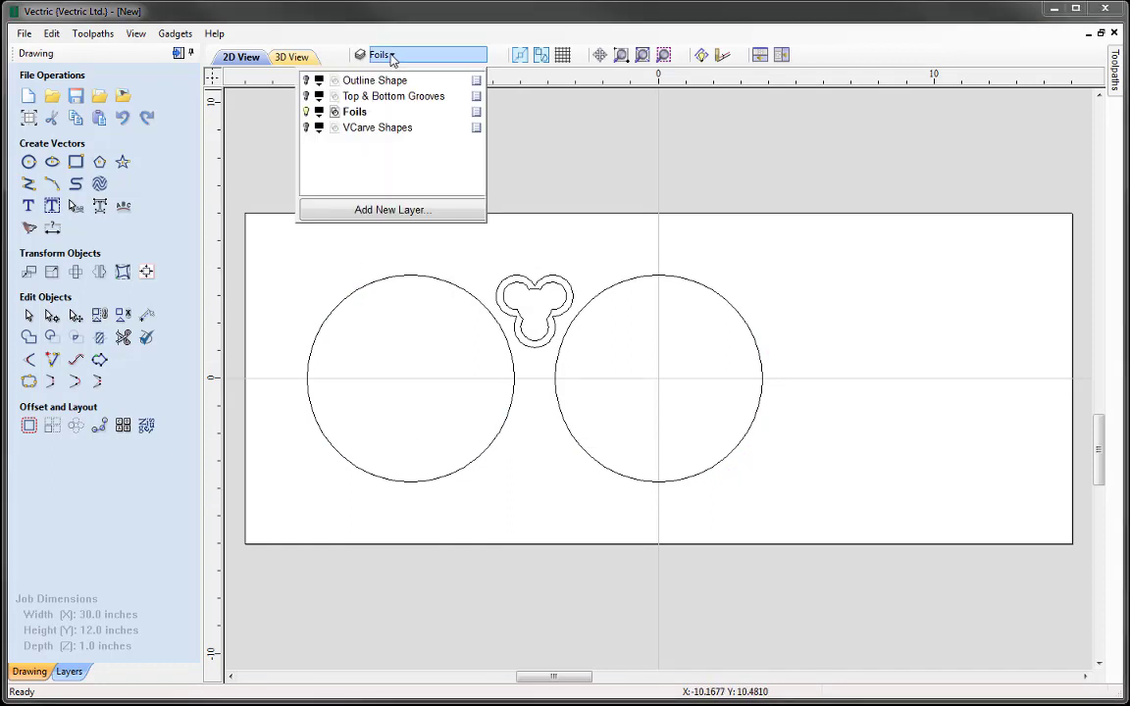
left_click(306, 113)
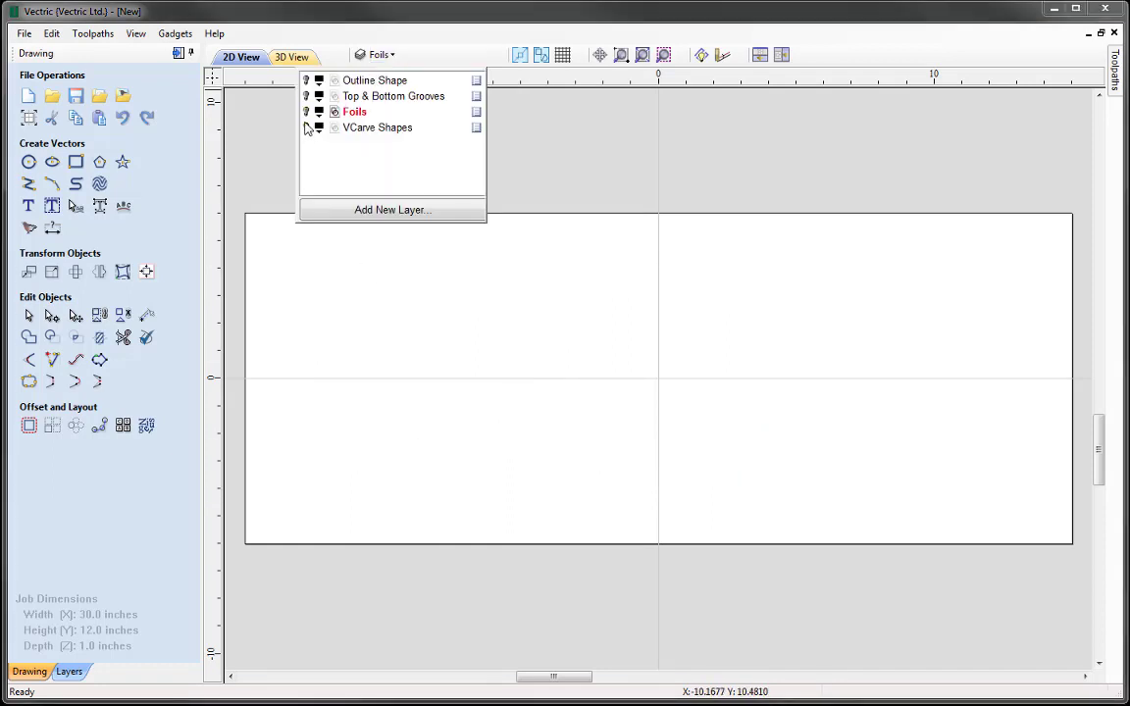
left_click(306, 128)
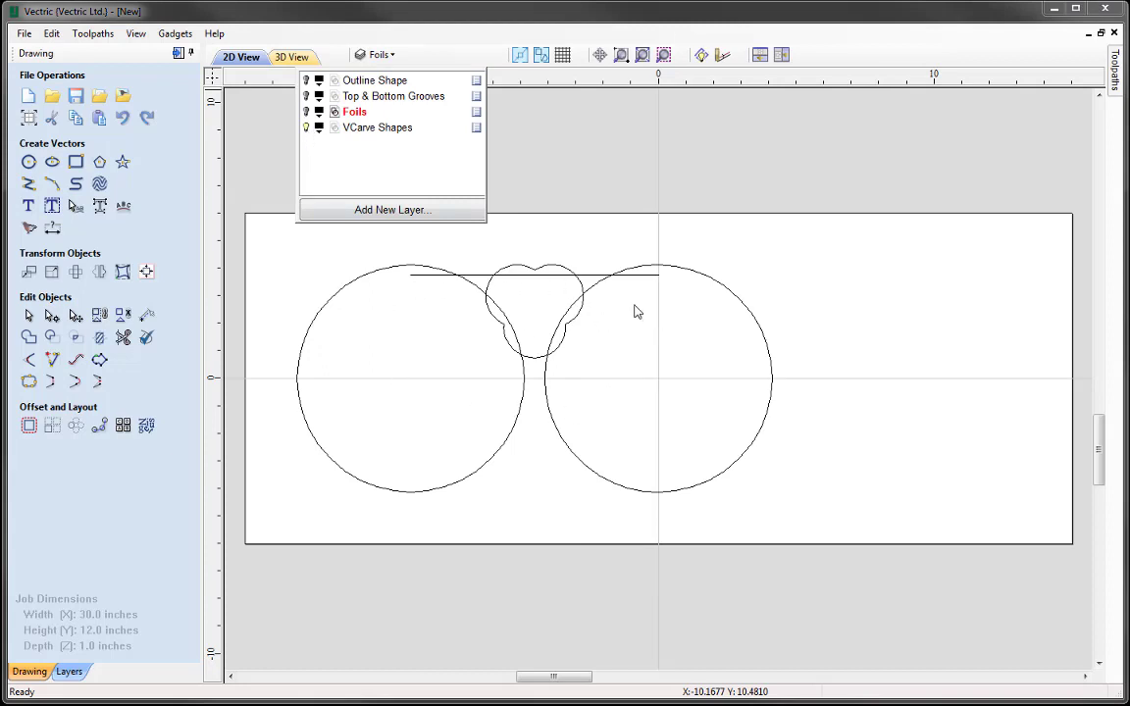
left_click(366, 132)
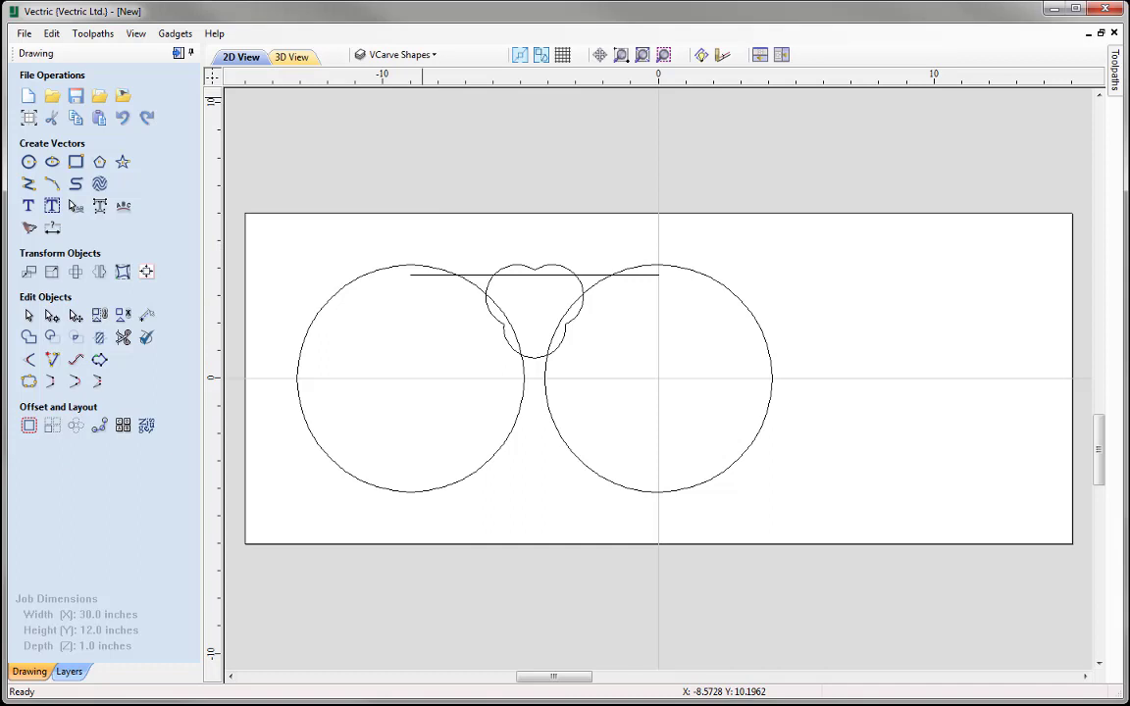
Step: Draw a 0.75-inch horizontal line at Y 0 bridging the gap between the two offset circles, from X -4.875 to X -4.125
left_click(28, 184)
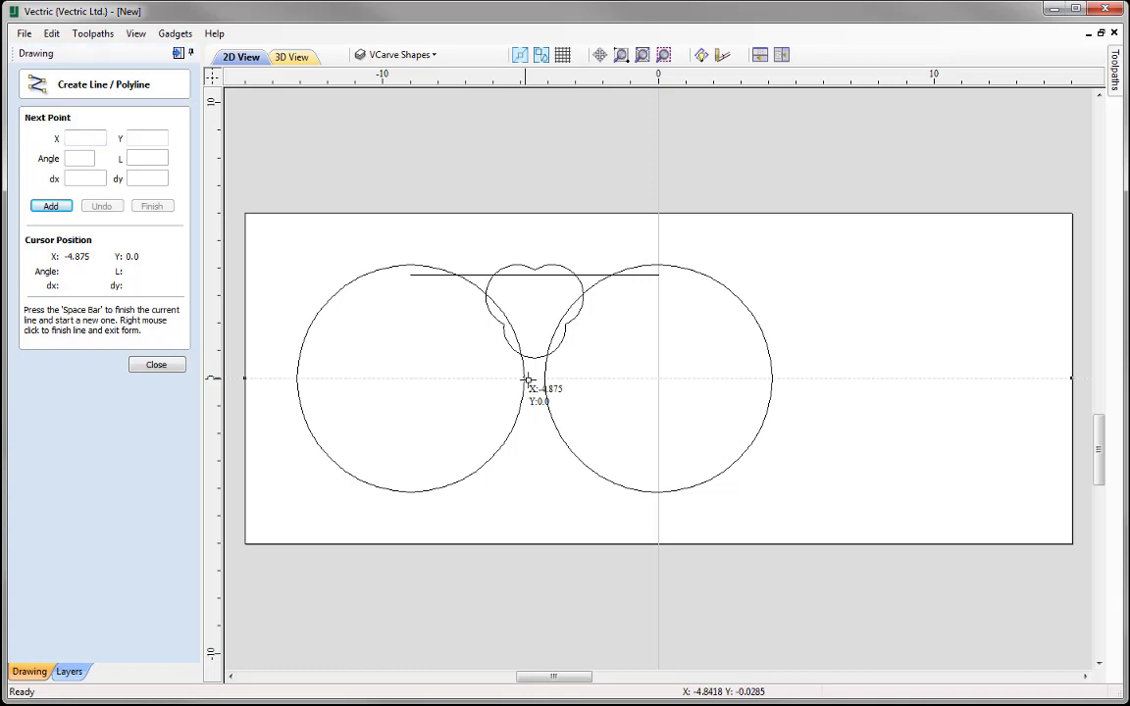
left_click(525, 379)
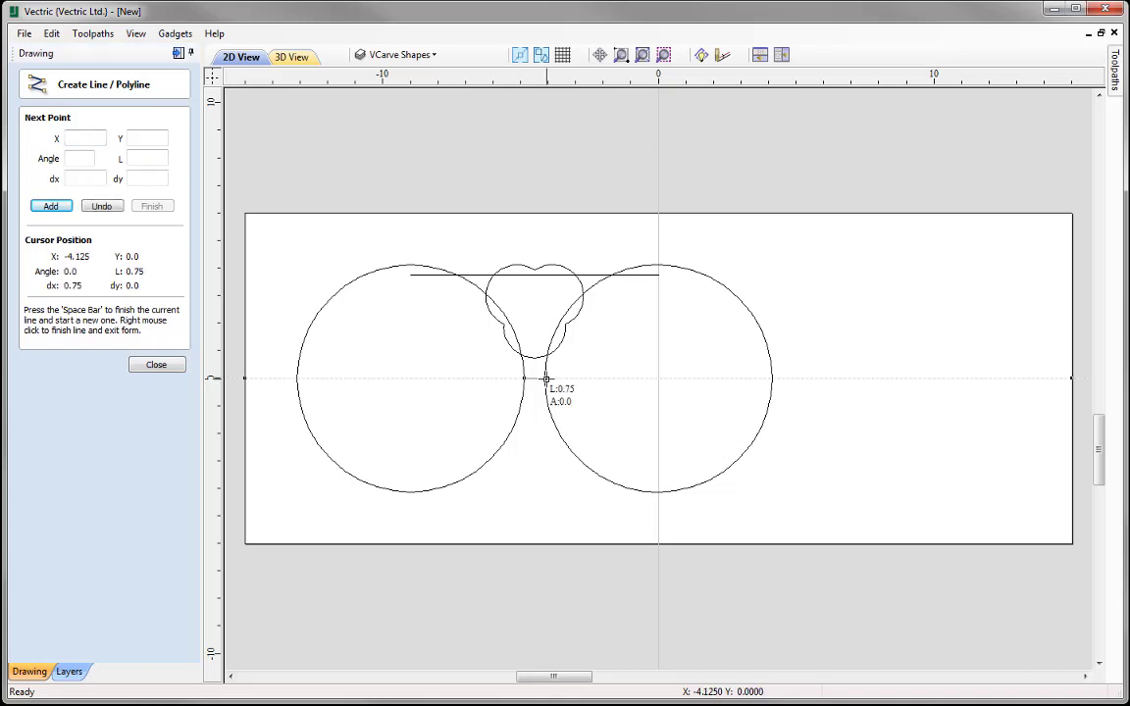
left_click(546, 379)
right_click(549, 433)
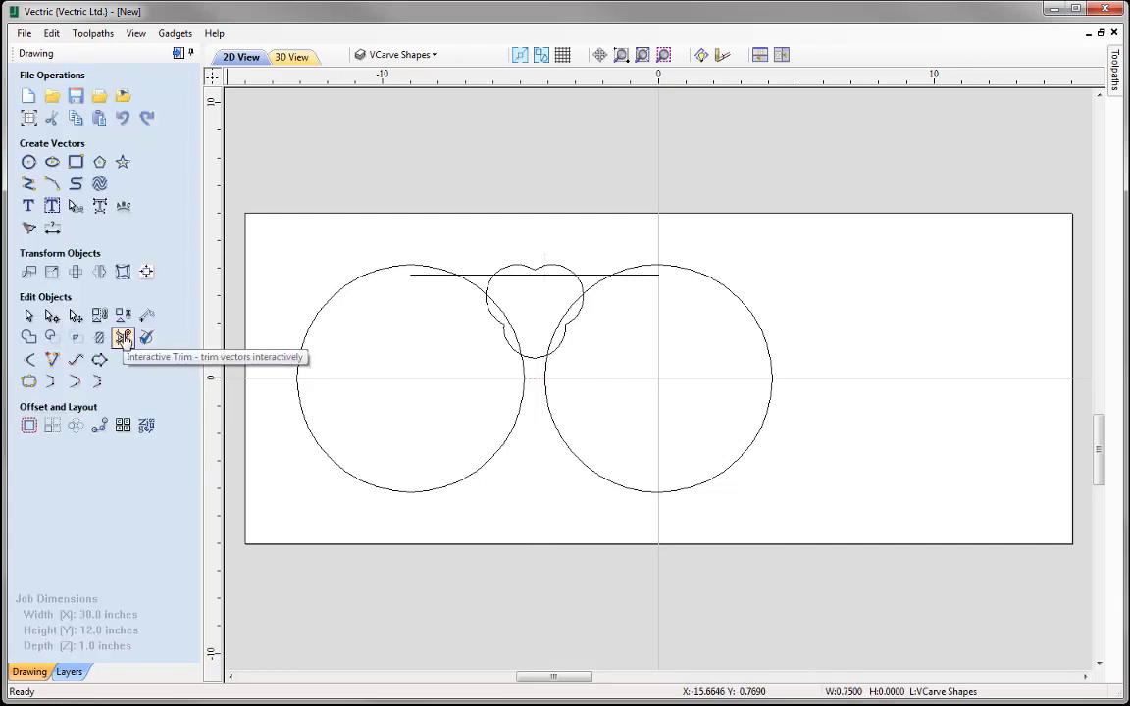
Step: Trim the overlapping circles, trefoil and lines down to two upper corner triangles and the small central shape, rejoining the trimmed sections automatically
left_click(123, 339)
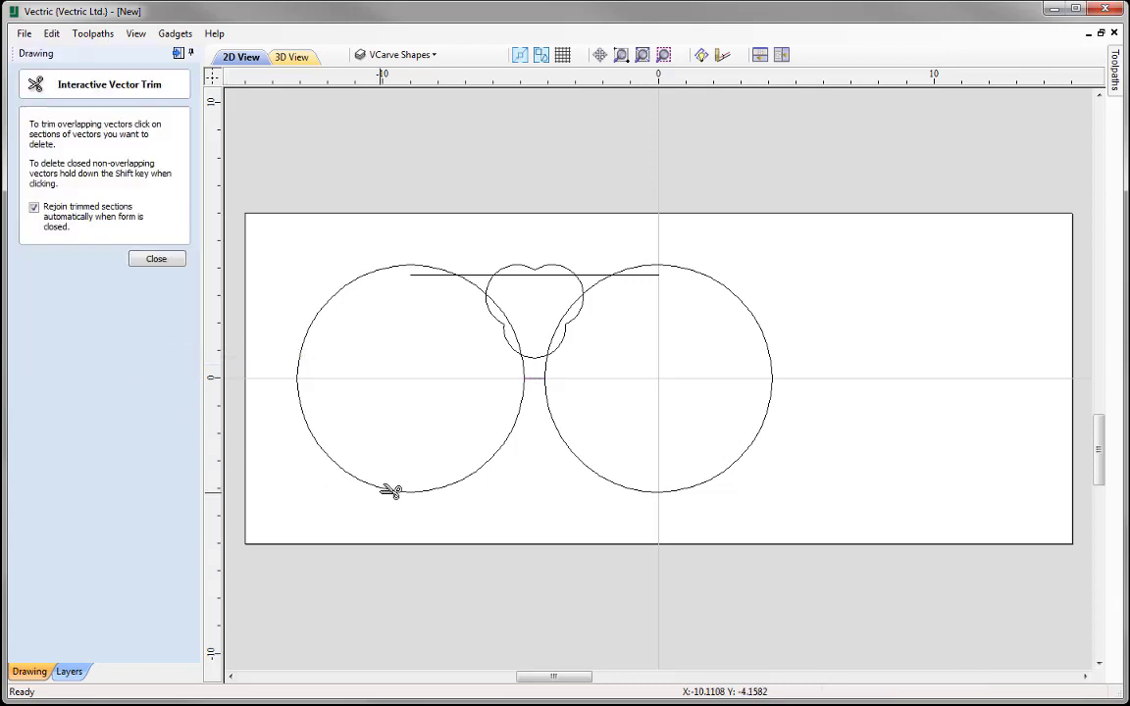
left_click(517, 312)
left_click(530, 275)
left_click(534, 262)
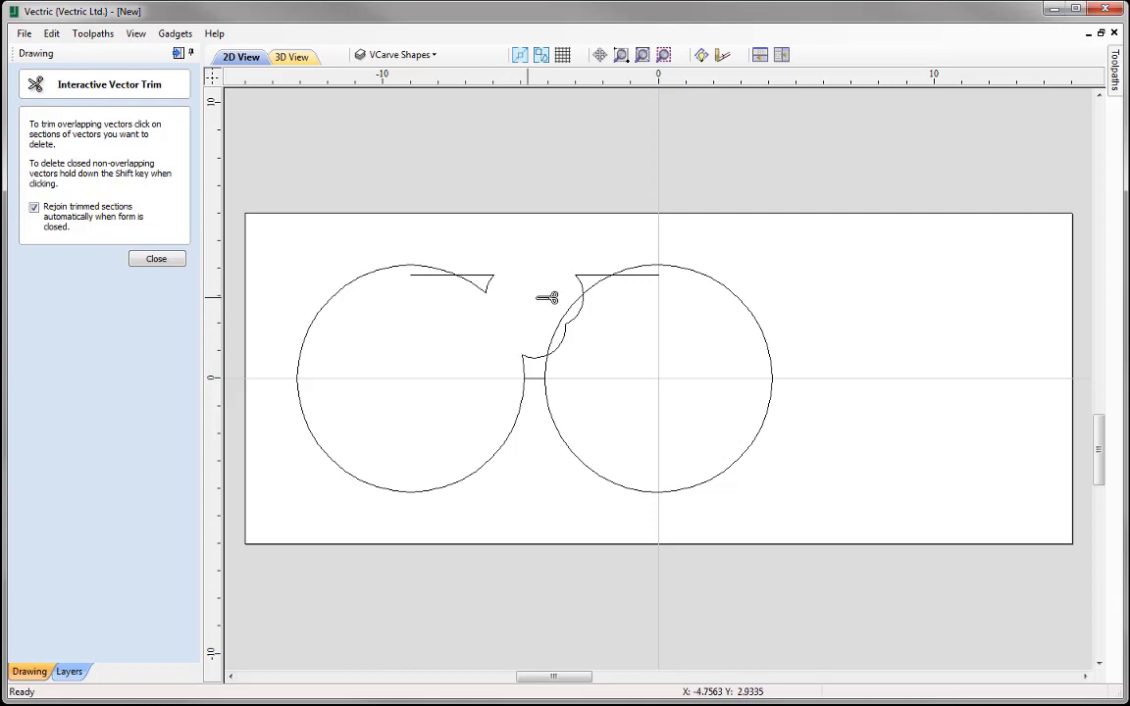
left_click(598, 257)
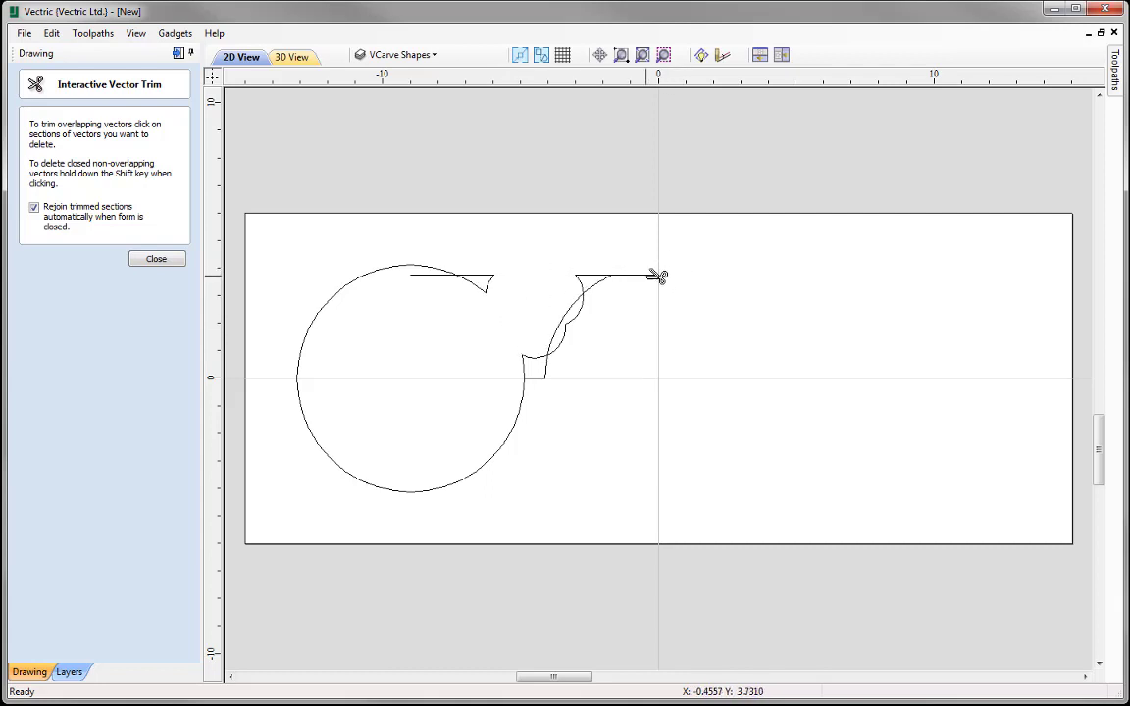
left_click(565, 323)
left_click(510, 425)
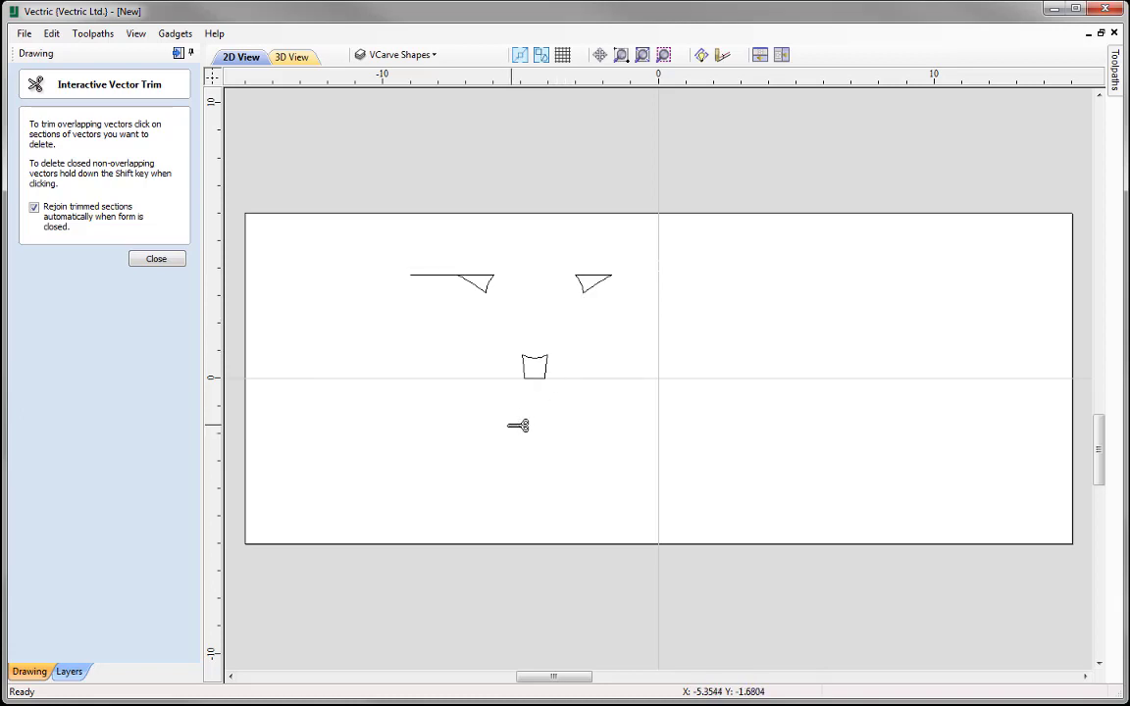
left_click(434, 276)
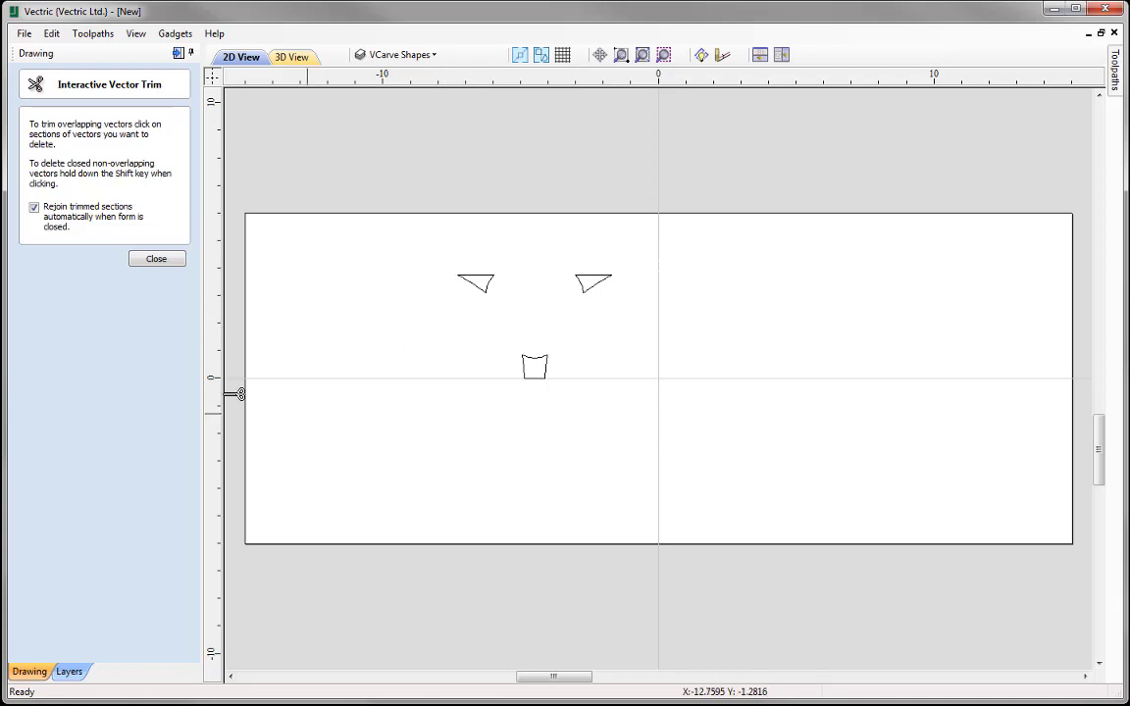
left_click(159, 260)
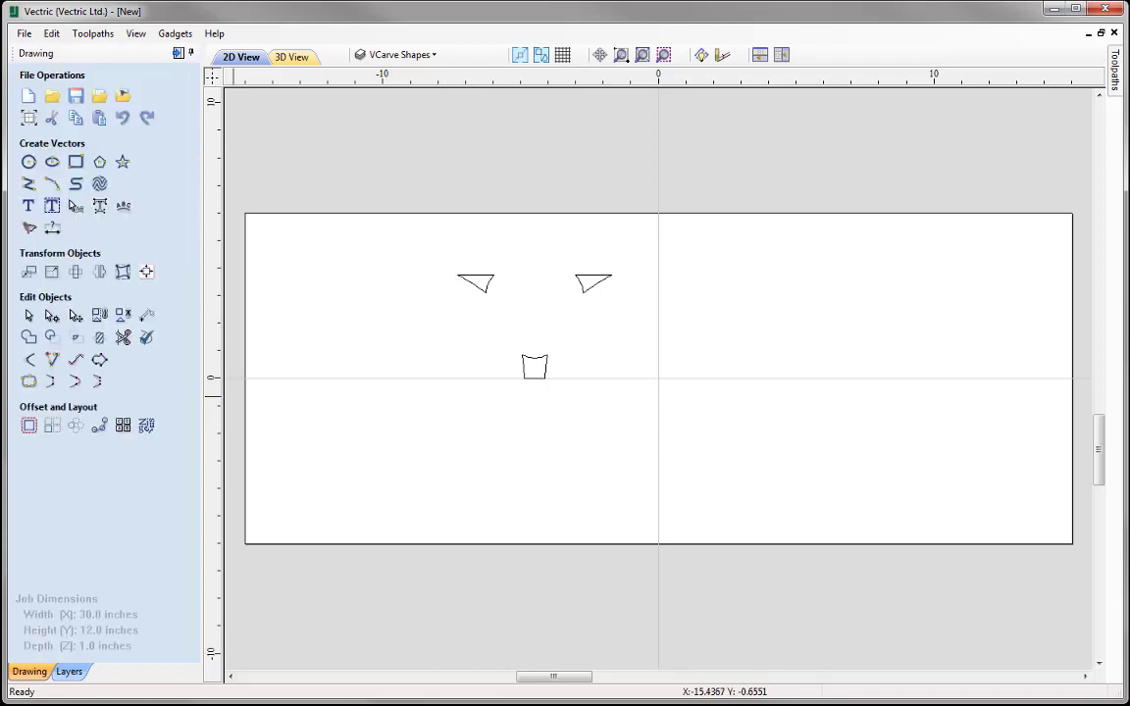
Step: Select the three trimmed shapes one by one to check that each is joined, and review the trim tool's rejoin option
left_click(484, 284)
left_click(590, 290)
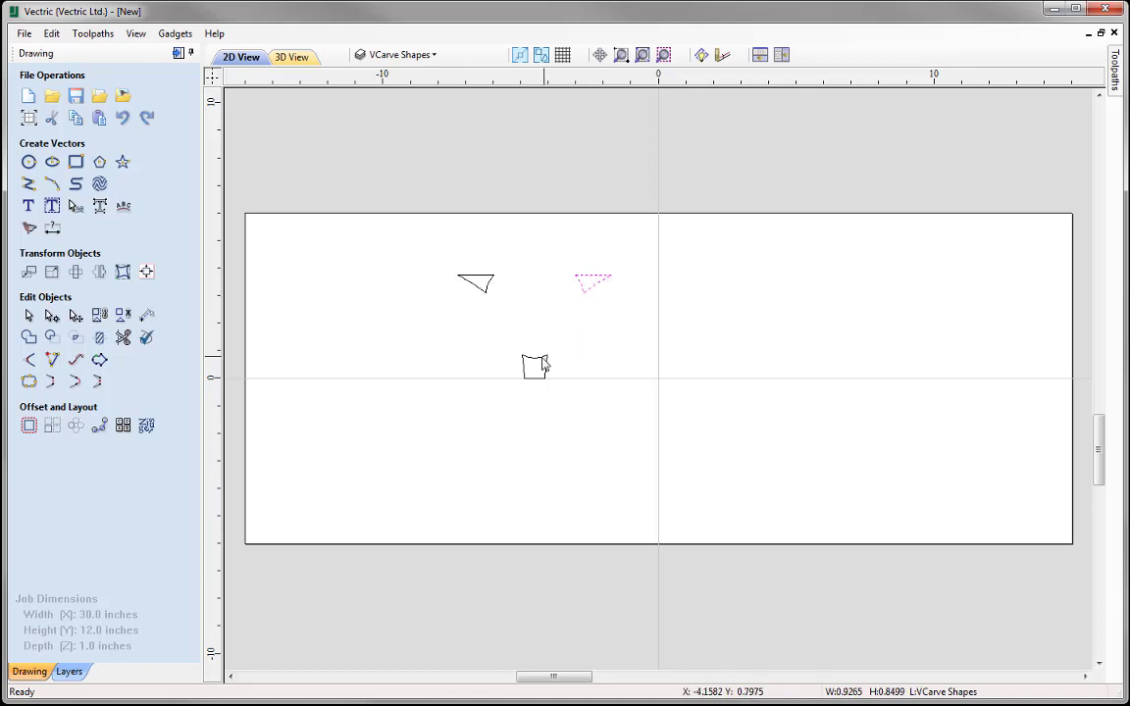
left_click(539, 359)
left_click(488, 288)
left_click(591, 287)
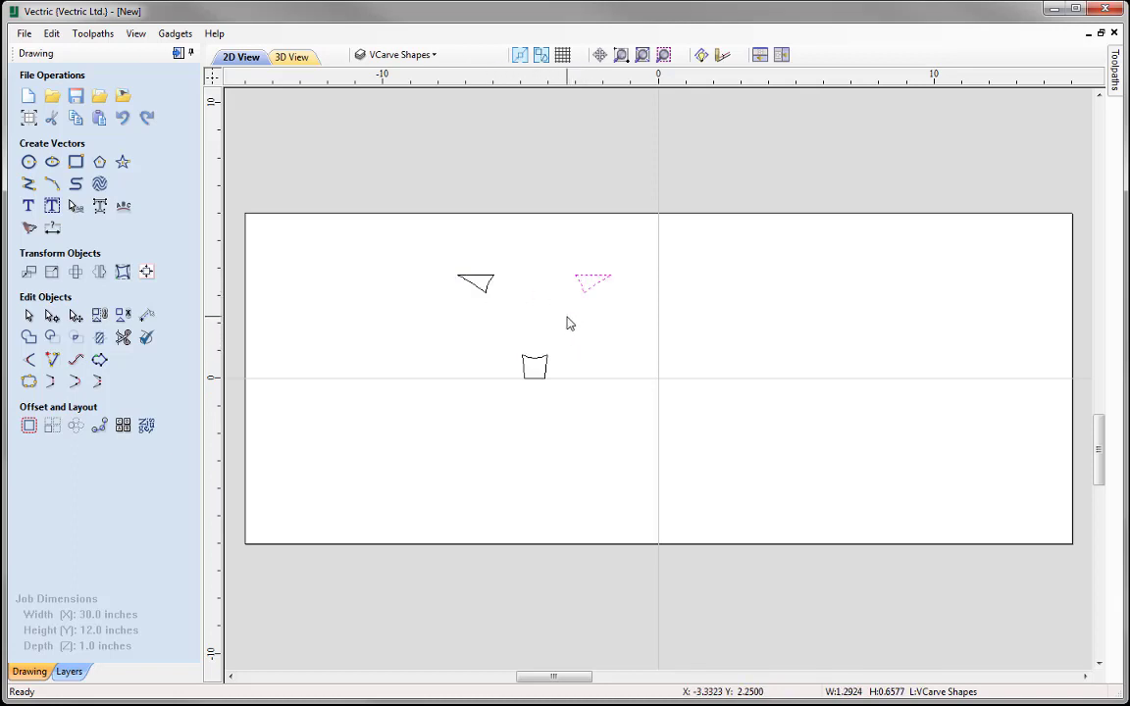
left_click(252, 332)
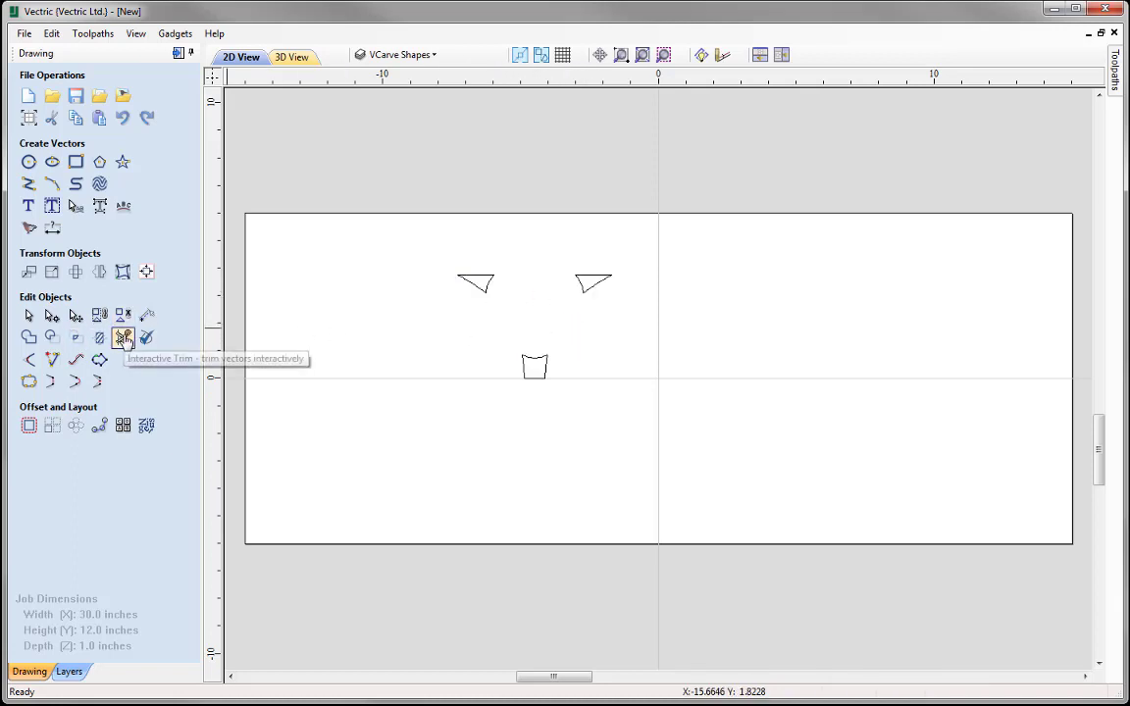
left_click(123, 337)
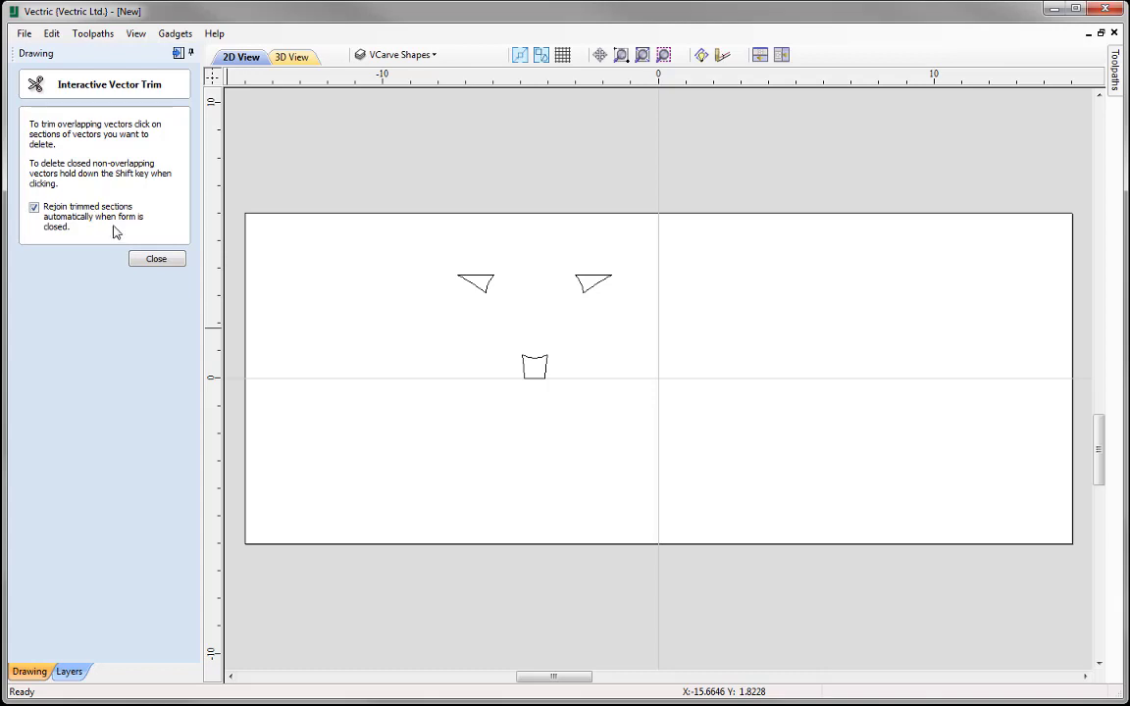
left_click(157, 259)
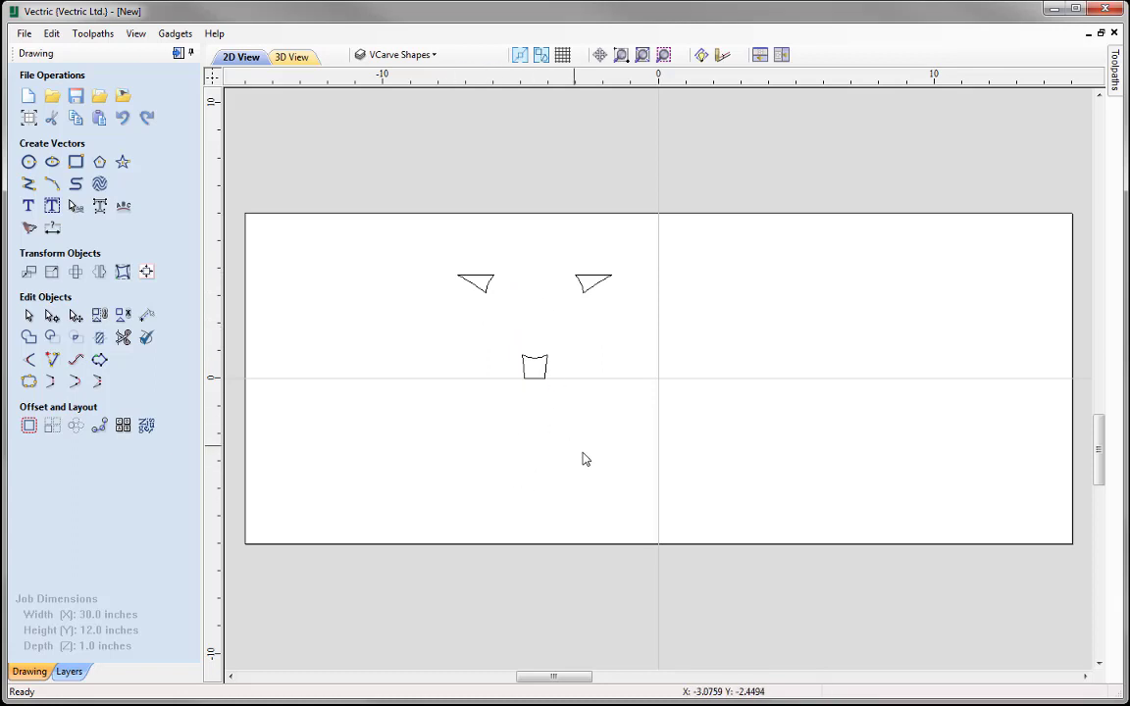
Step: Delete the straight bottom span of the small central shape in node editing, and return to normal selection
left_click(535, 366)
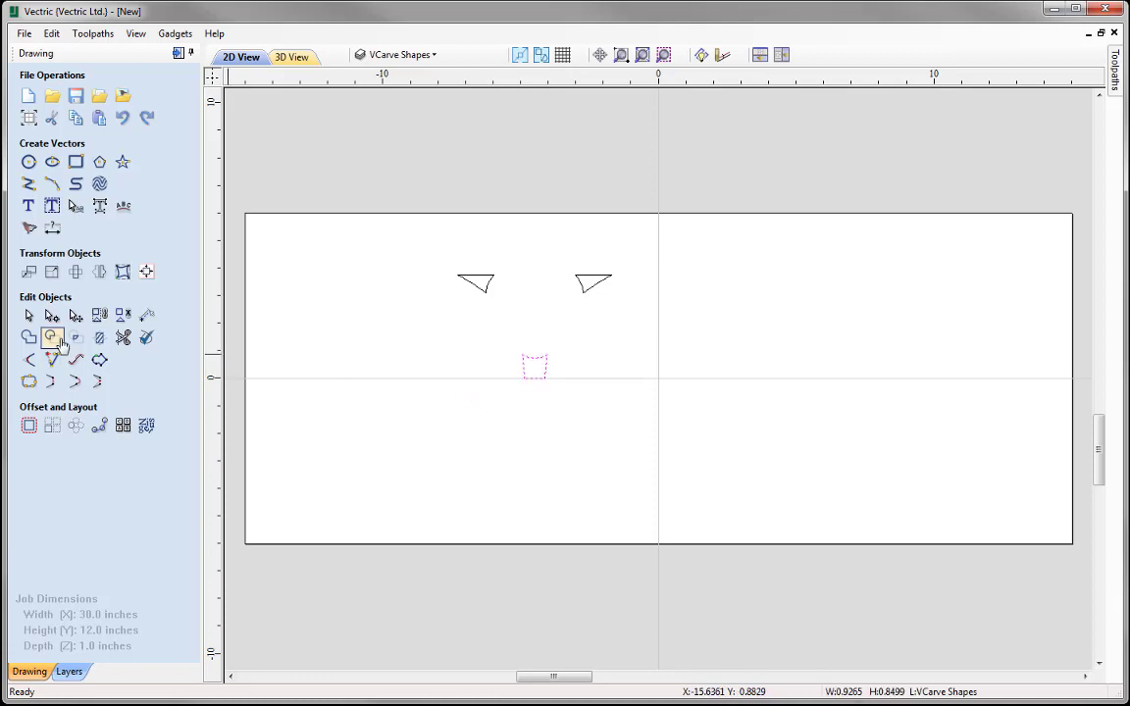
left_click(52, 315)
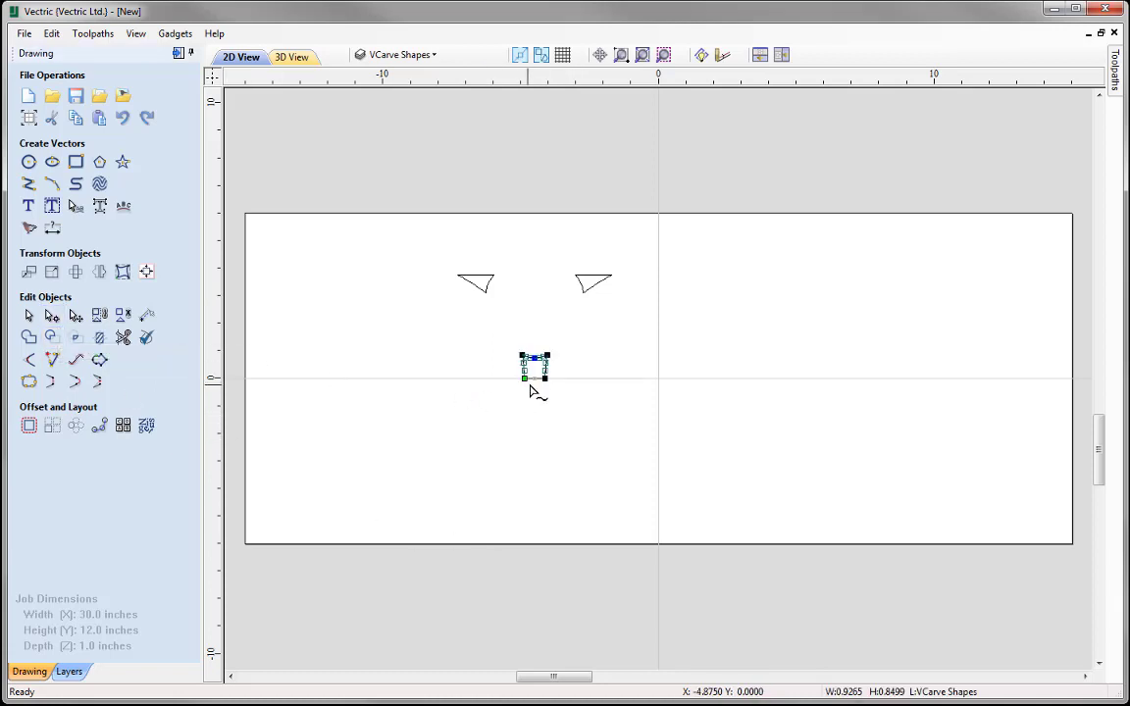
scroll(534, 384, "up", 4)
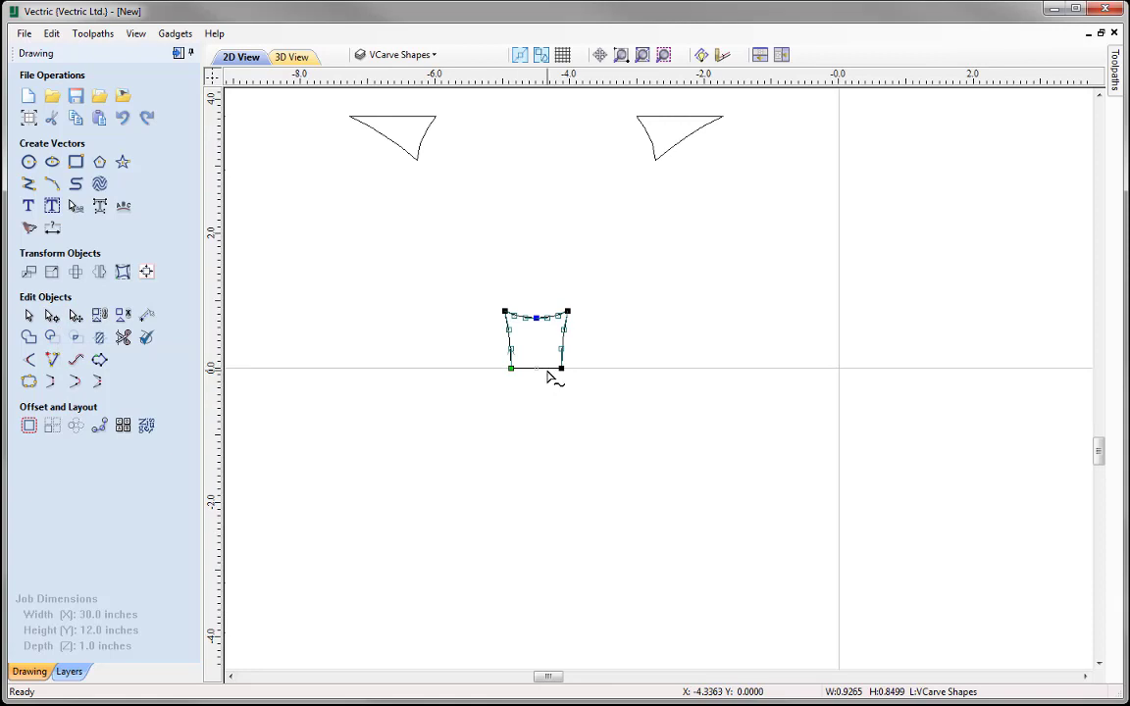
right_click(547, 373)
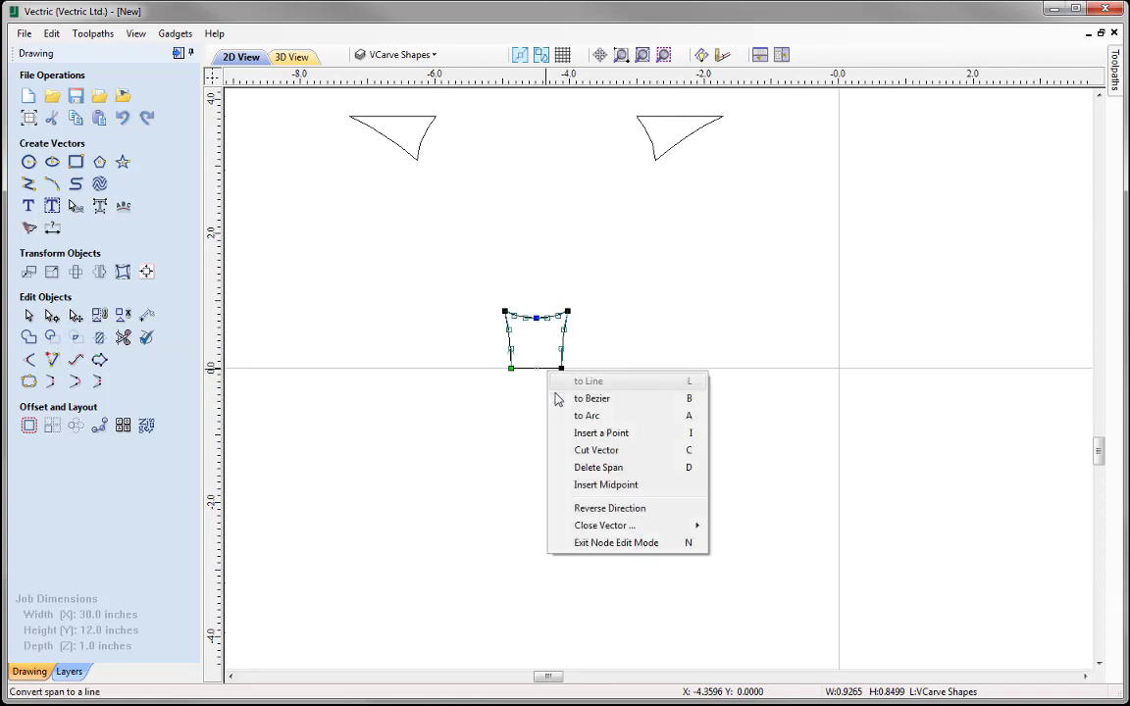
left_click(666, 473)
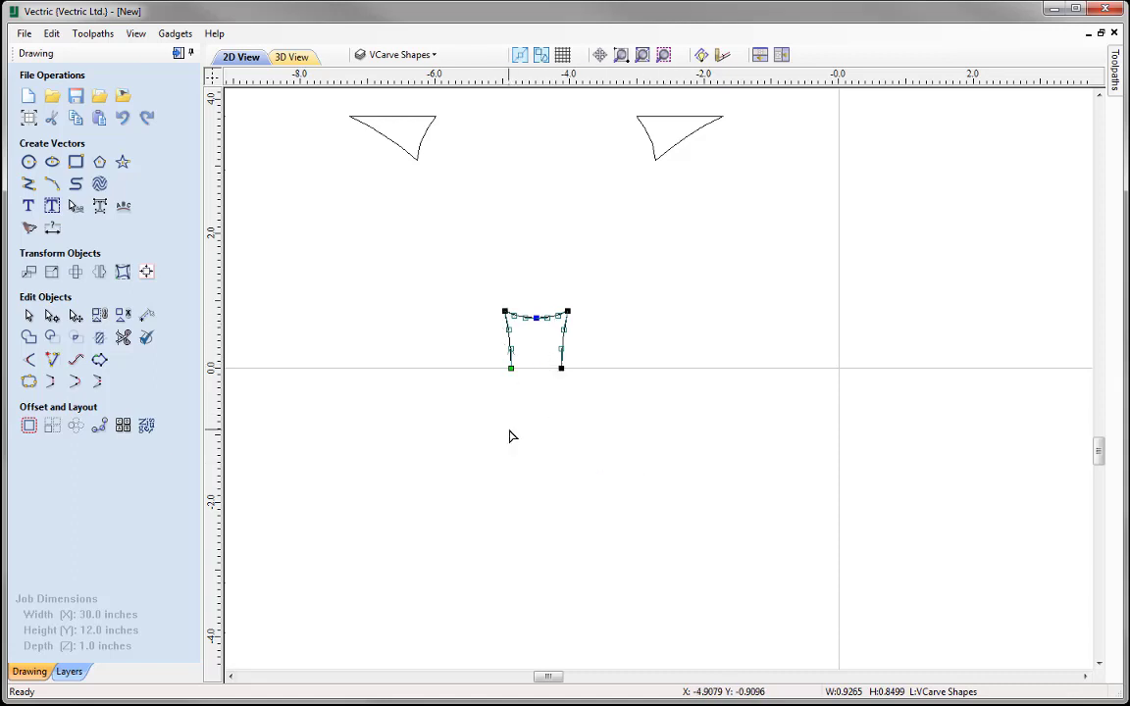
left_click(29, 316)
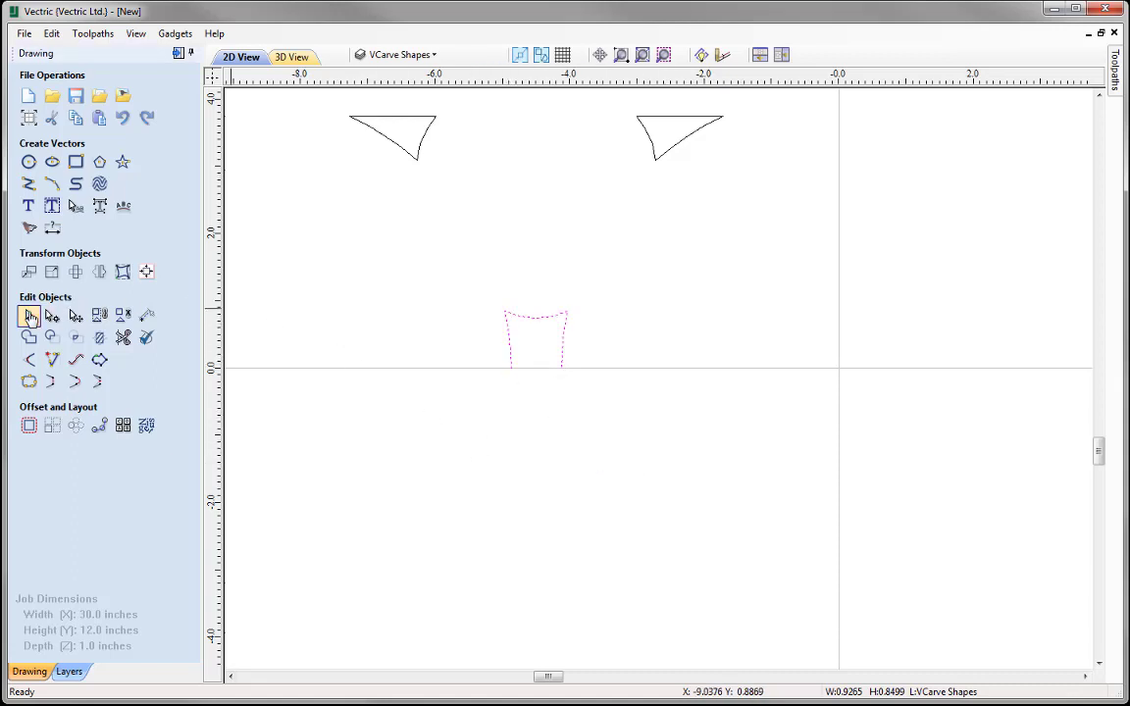
Step: Show the whole job and make the Foils layer visible alongside the VCarve Shapes layer
left_click(643, 56)
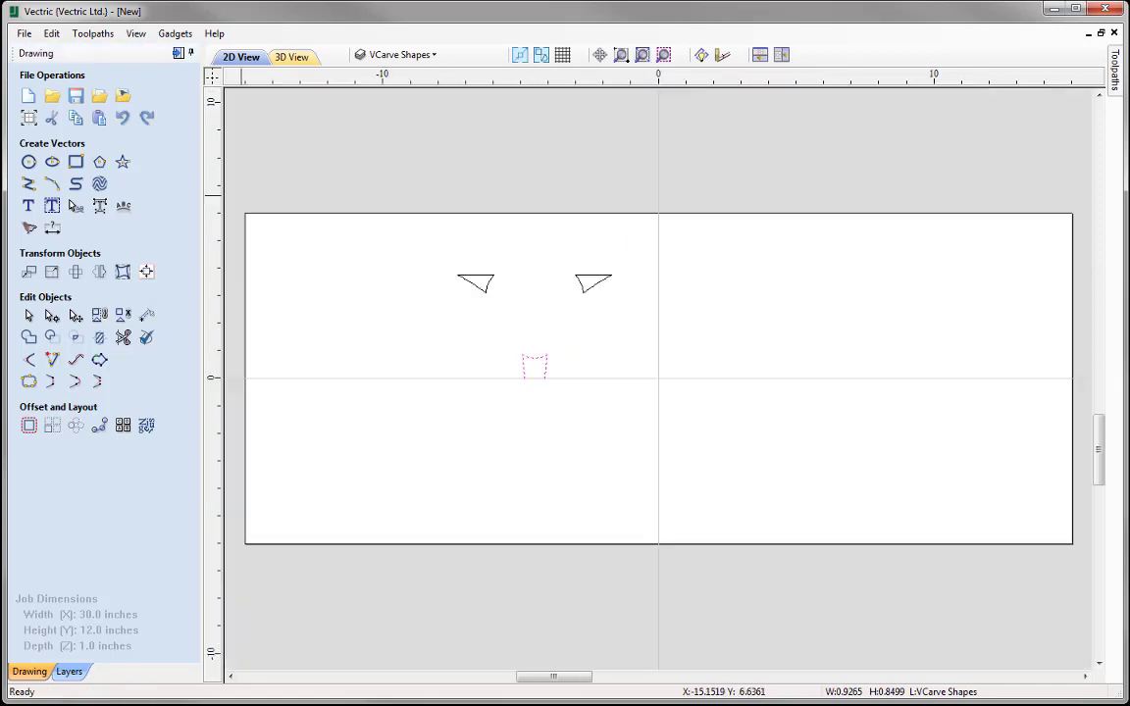
left_click(365, 54)
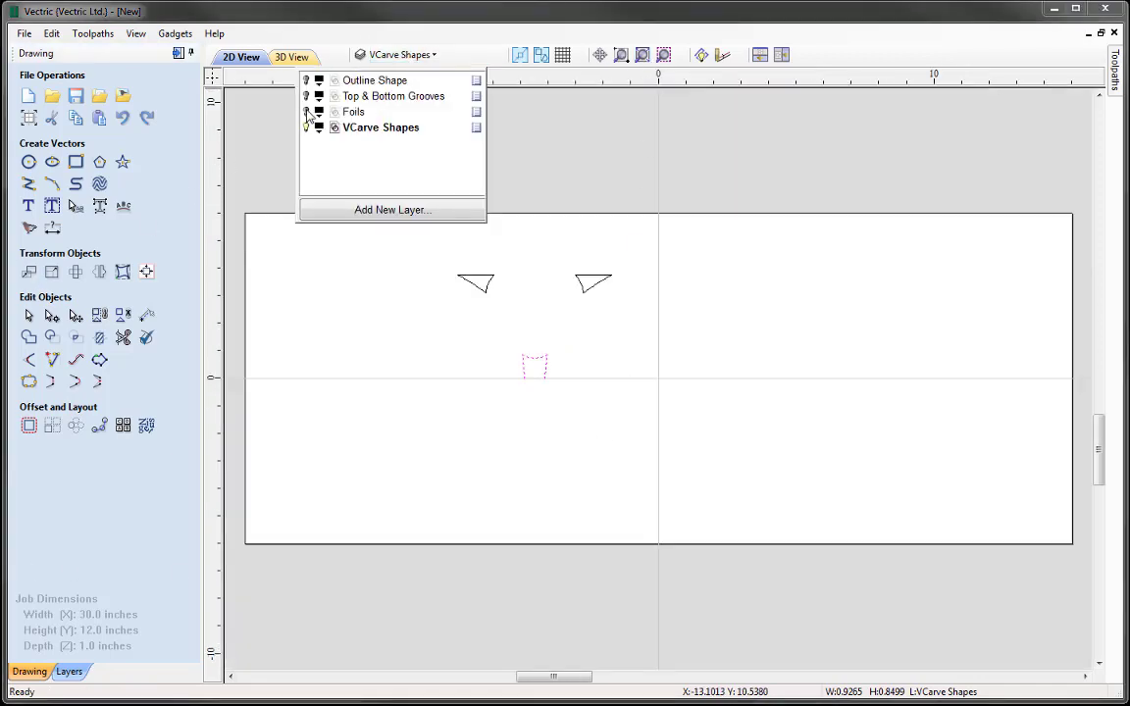
left_click(306, 112)
left_click(253, 181)
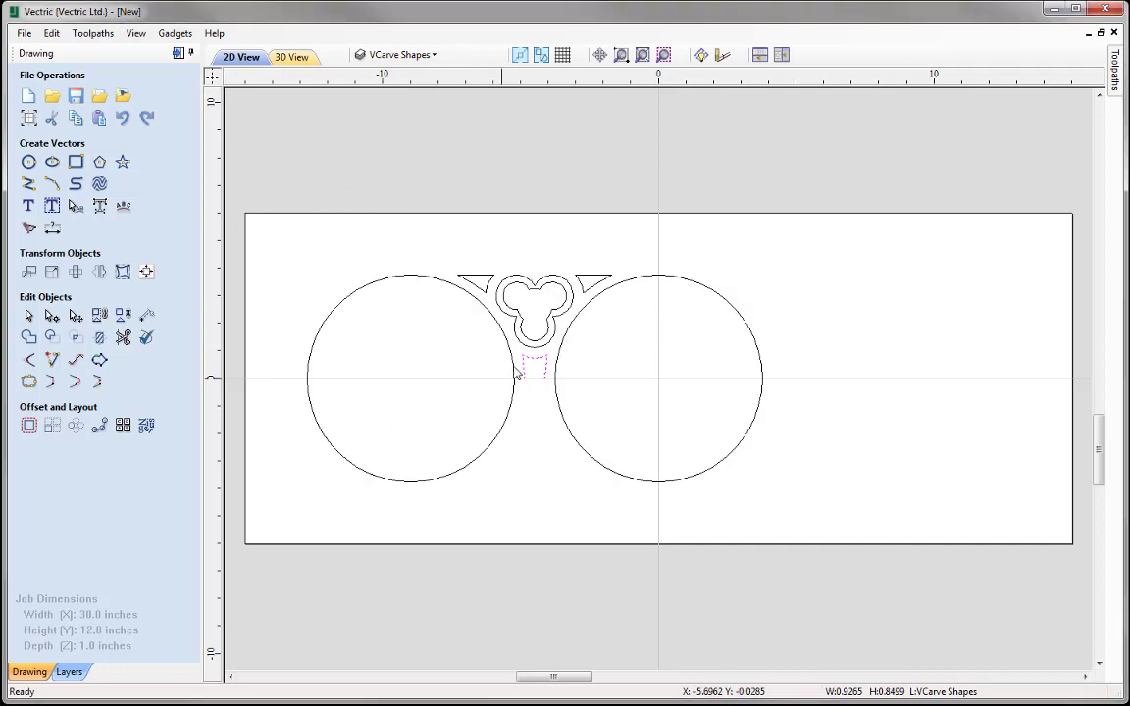
Step: Create a vertically mirrored copy of the trefoil outlines, corner triangles and small central shape about the job center
left_click_drag(451, 255, 633, 400)
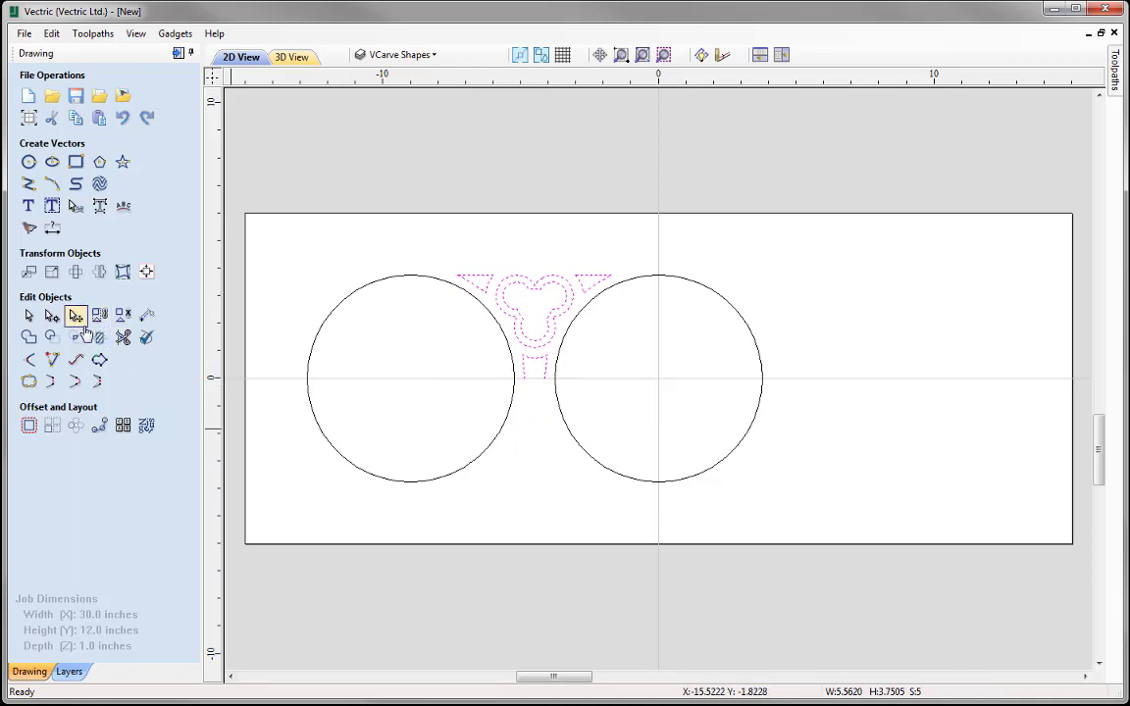
left_click(99, 272)
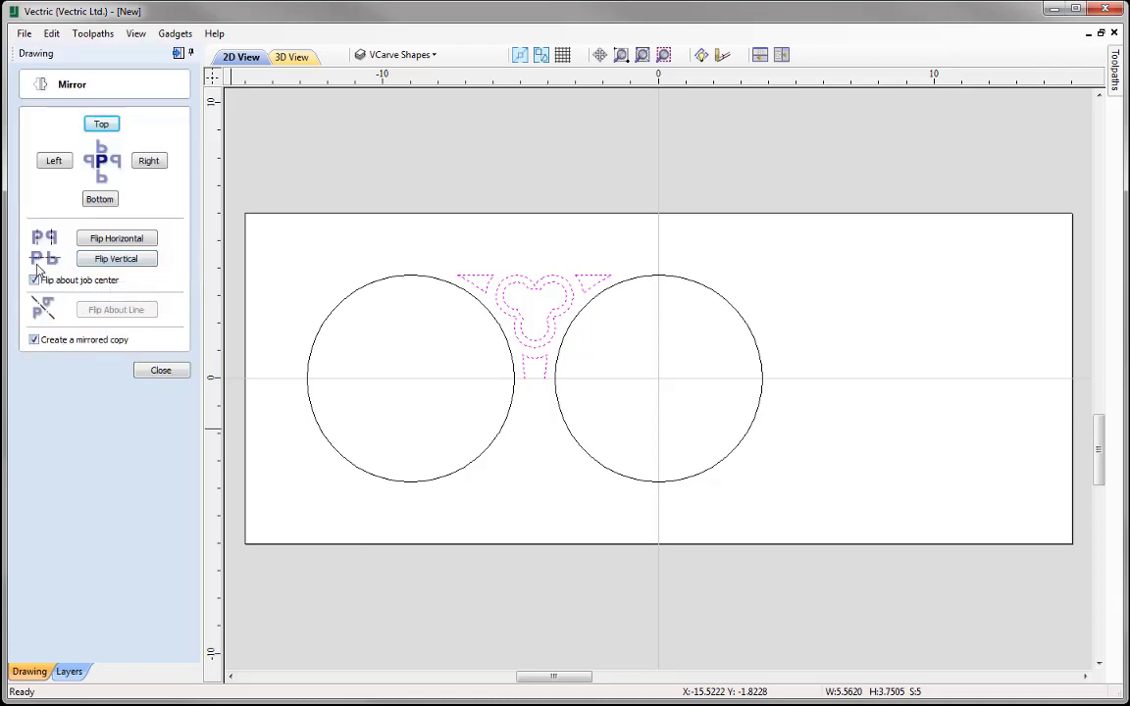
left_click(116, 259)
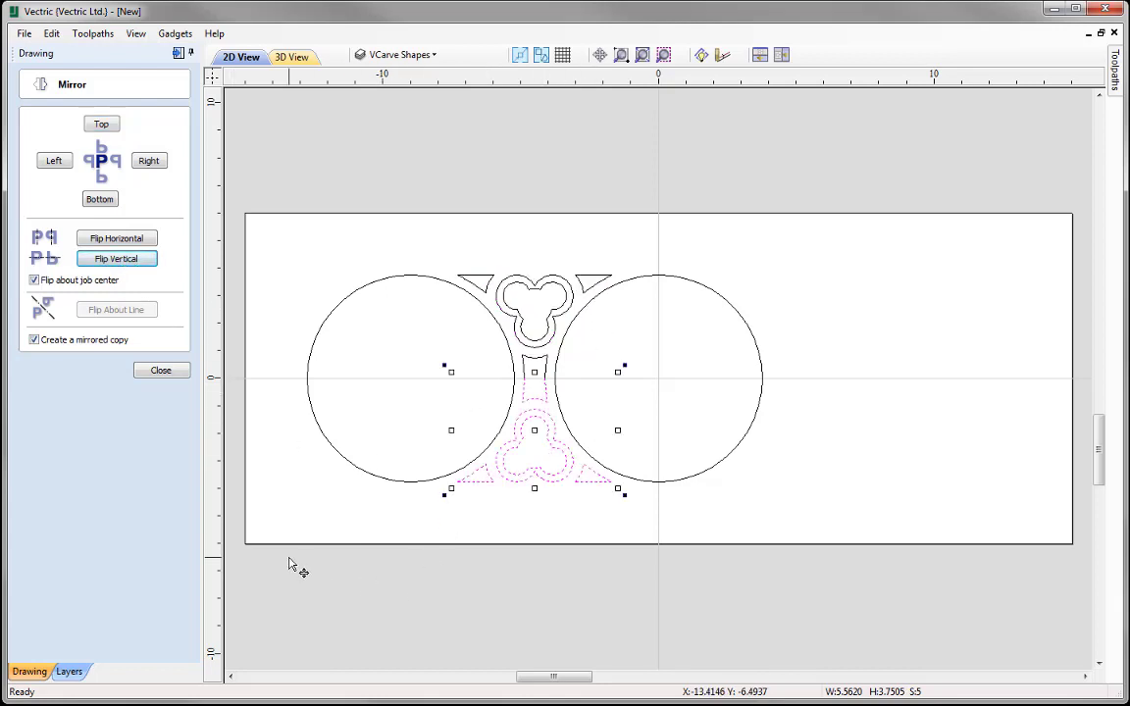
left_click(159, 371)
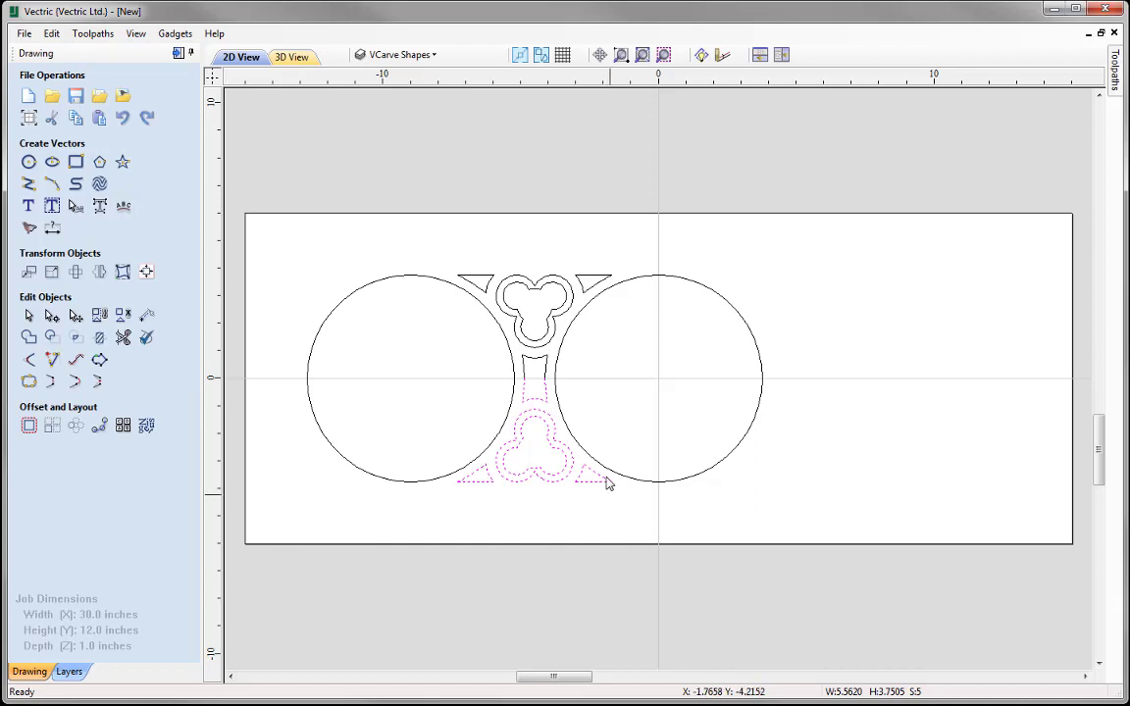
Step: Join the two open halves of the small shape between the circles into one closed vector and check it by selecting it
left_click(547, 369)
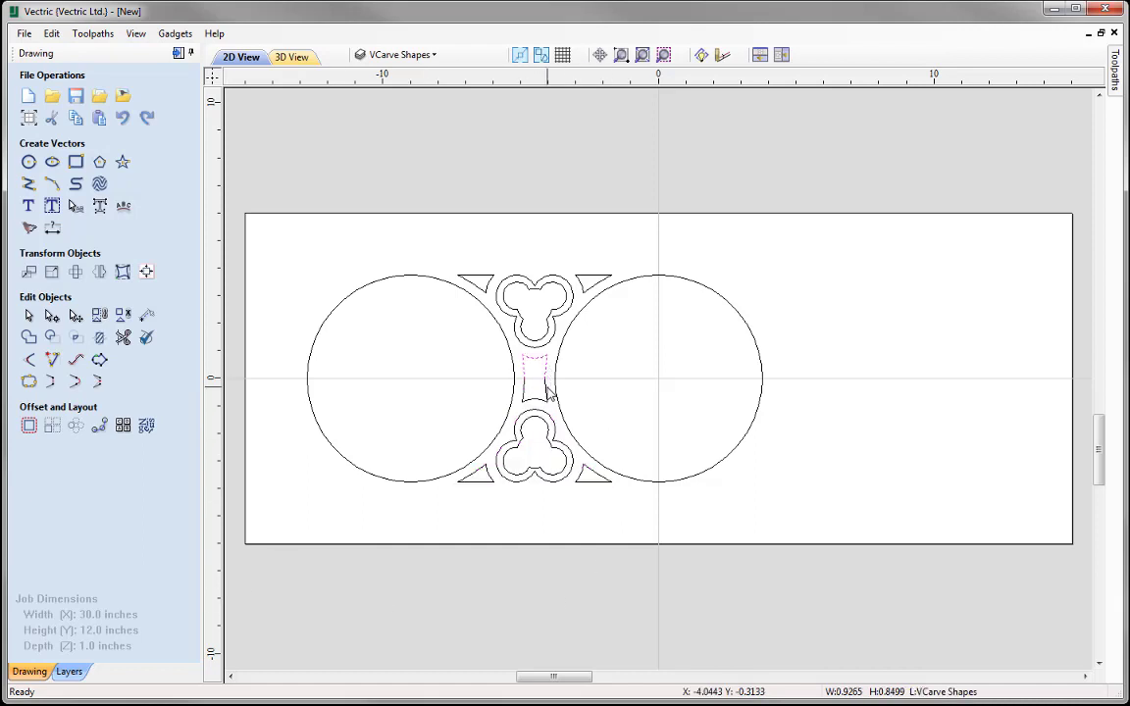
left_click(546, 400)
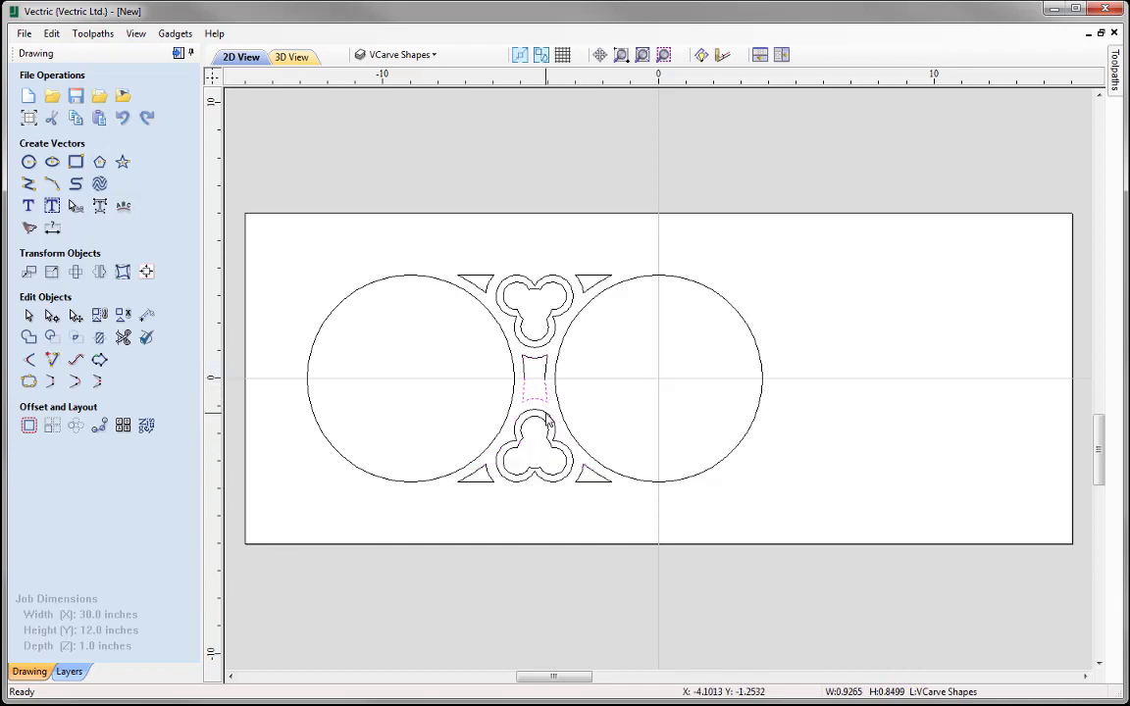
left_click(548, 369, "shift")
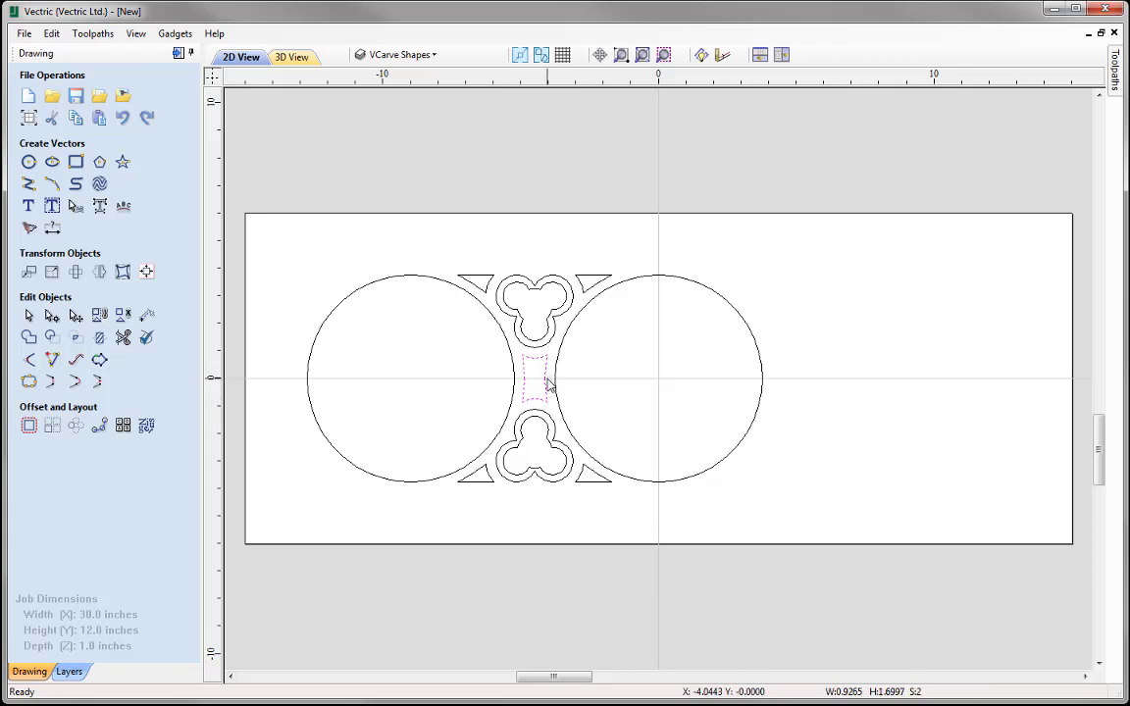
left_click(28, 382)
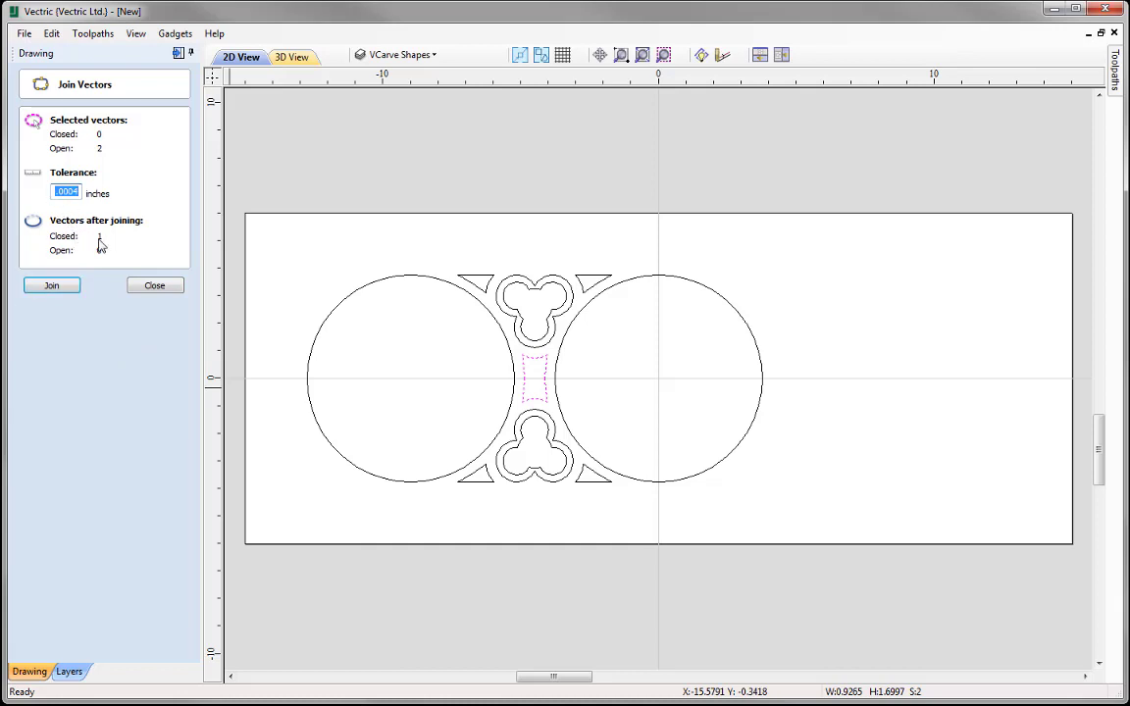
left_click(55, 293)
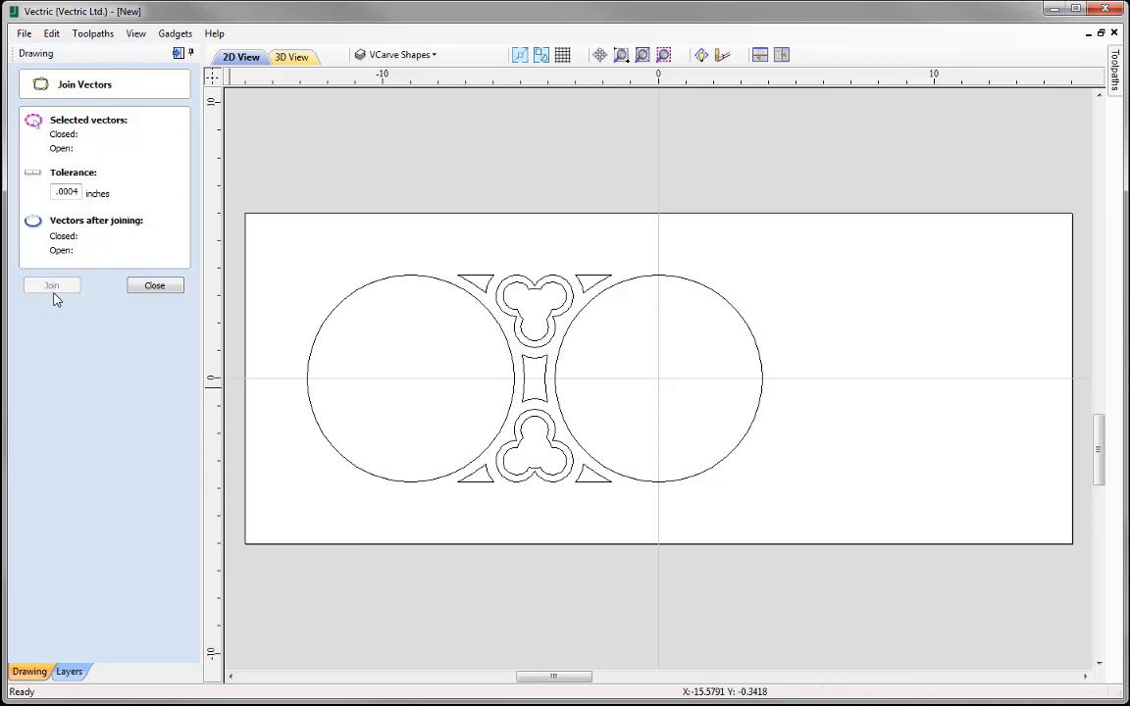
left_click(155, 286)
left_click(546, 377)
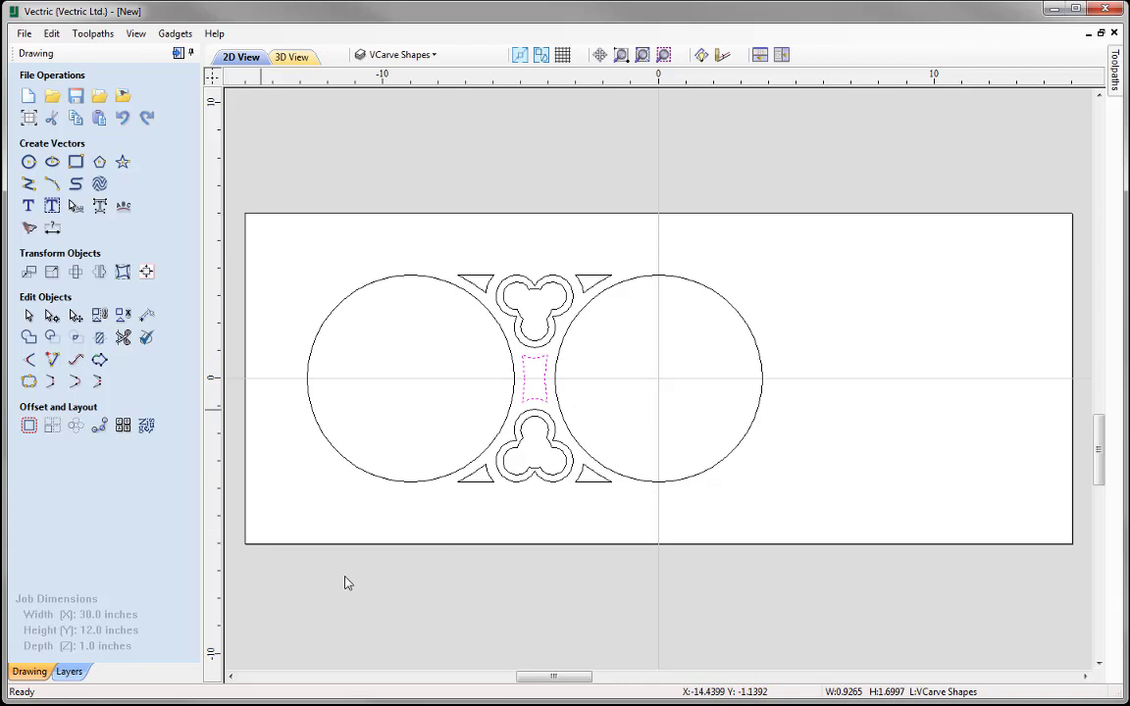
Step: Draw a vertical construction line through the left circle from its top point to its bottom point
left_click(467, 298)
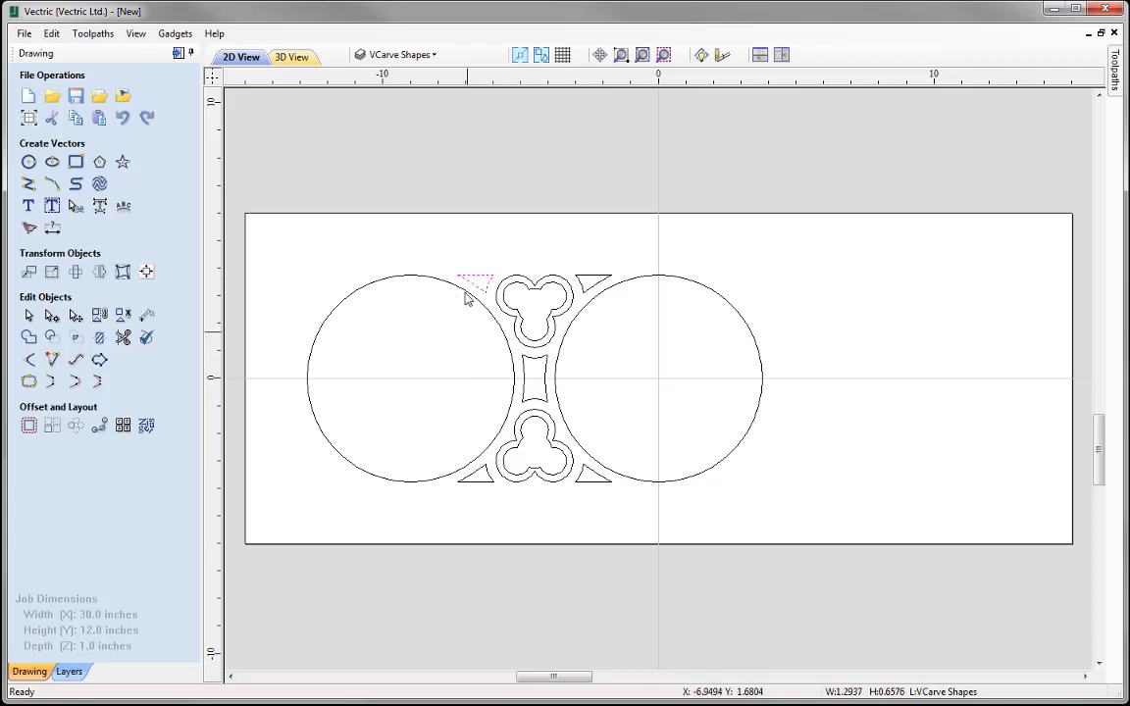
left_click(470, 480)
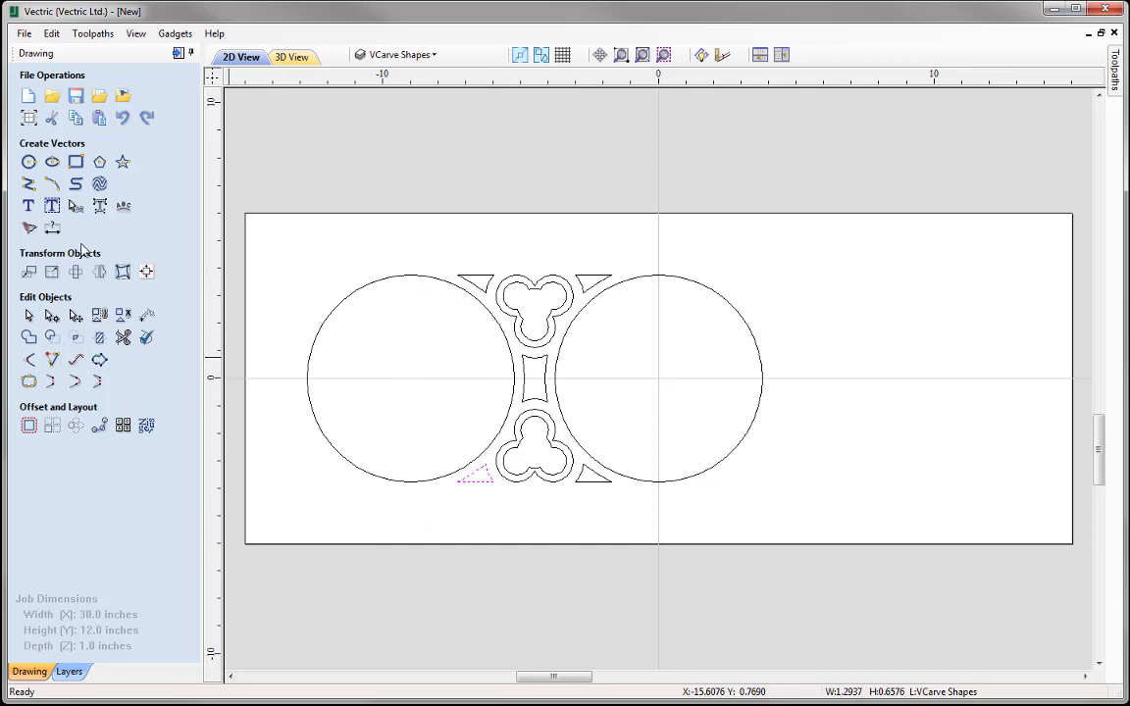
left_click(28, 184)
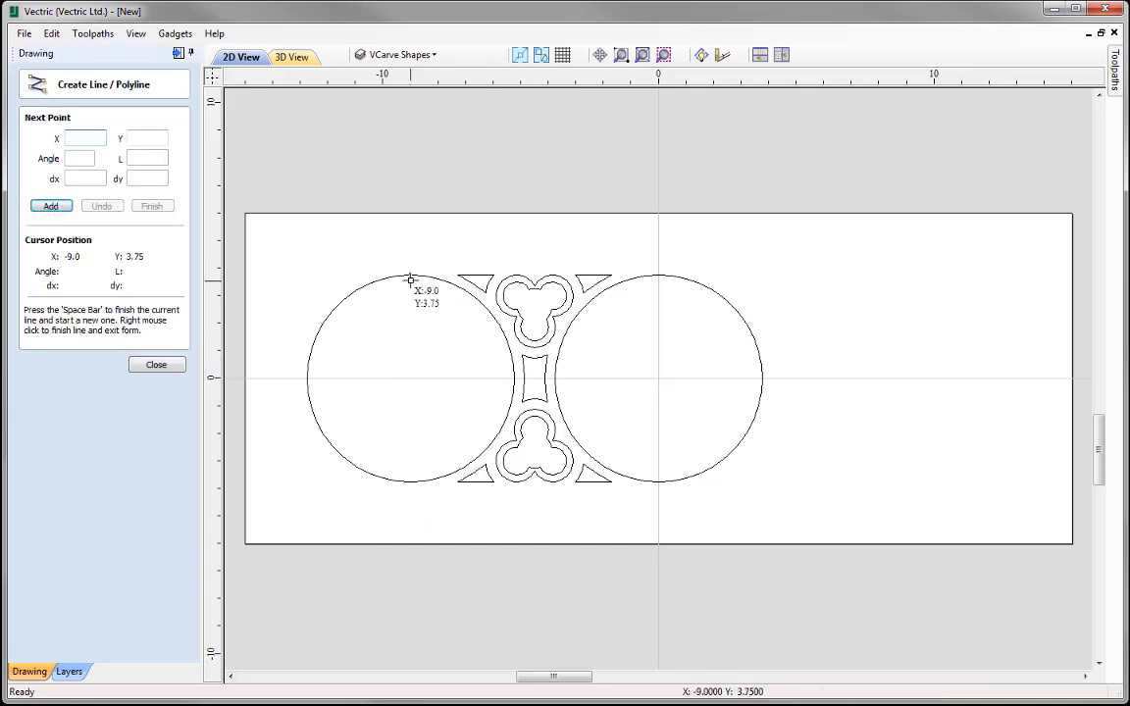
left_click(411, 279)
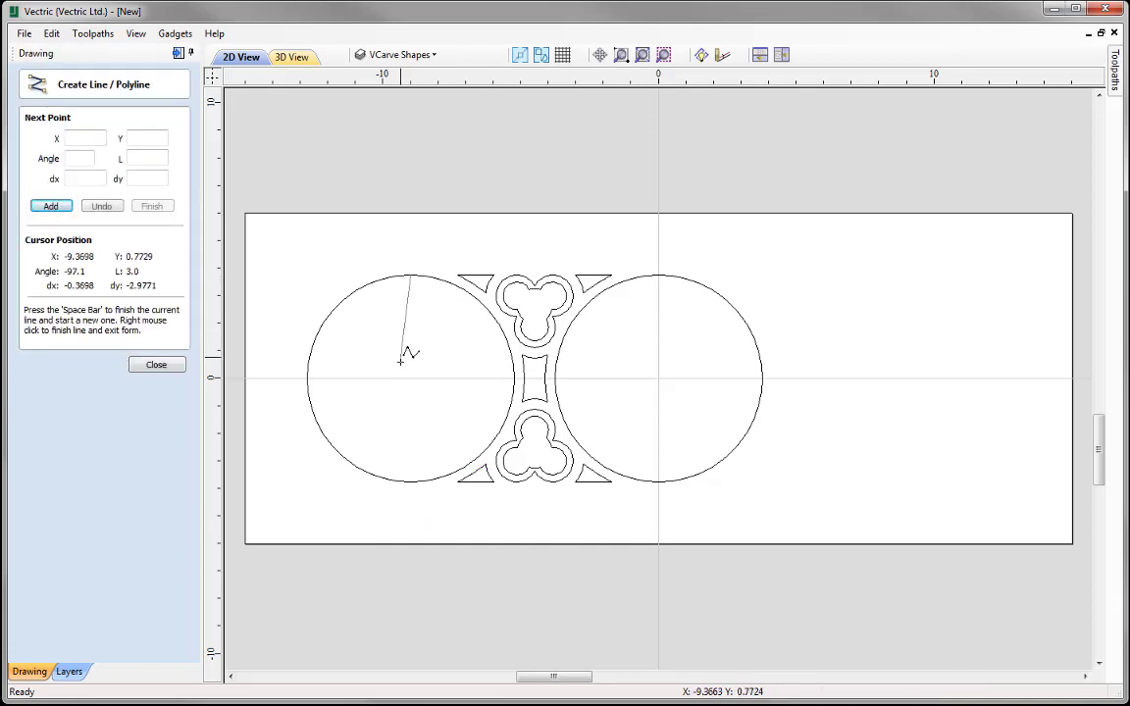
left_click(412, 481)
right_click(427, 513)
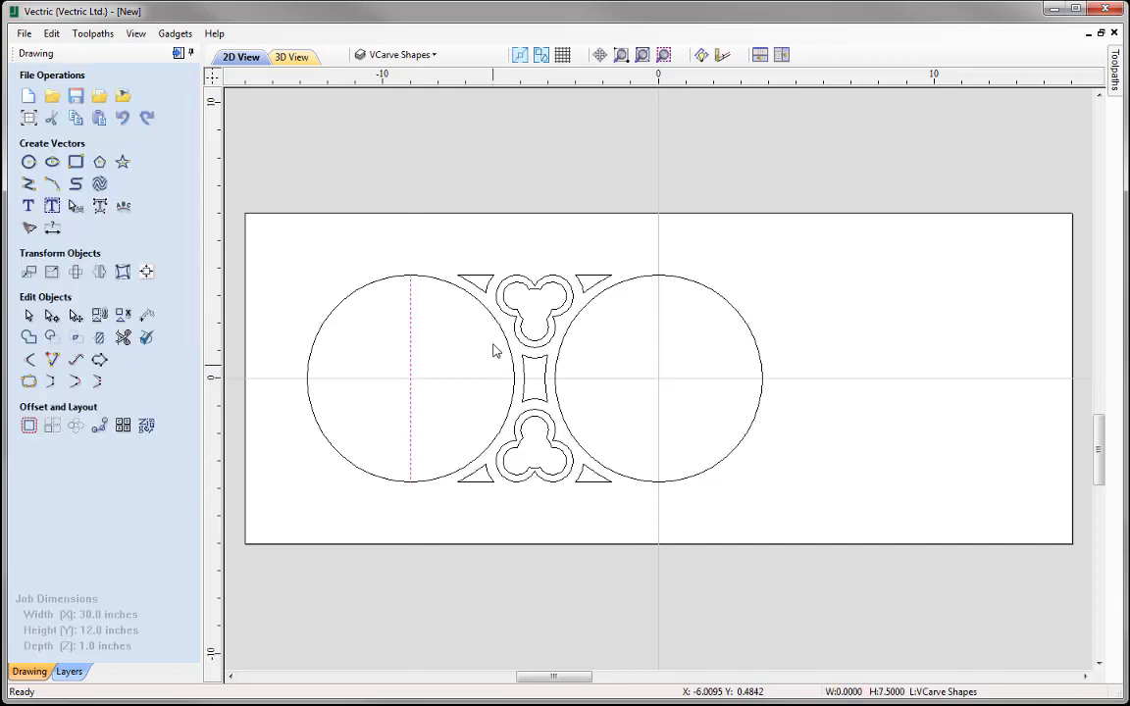
Step: Mirror a copy of the two triangles beside the left circle about the vertical construction line, and delete that line
left_click(486, 483, "shift")
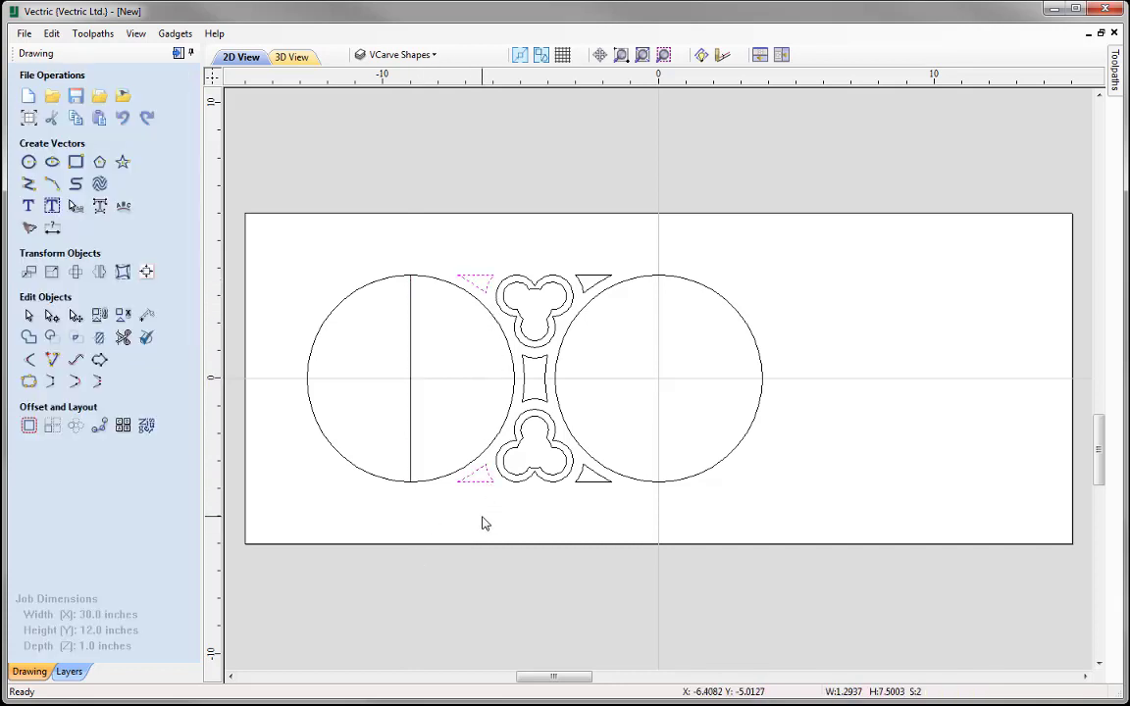
left_click(412, 349, "shift")
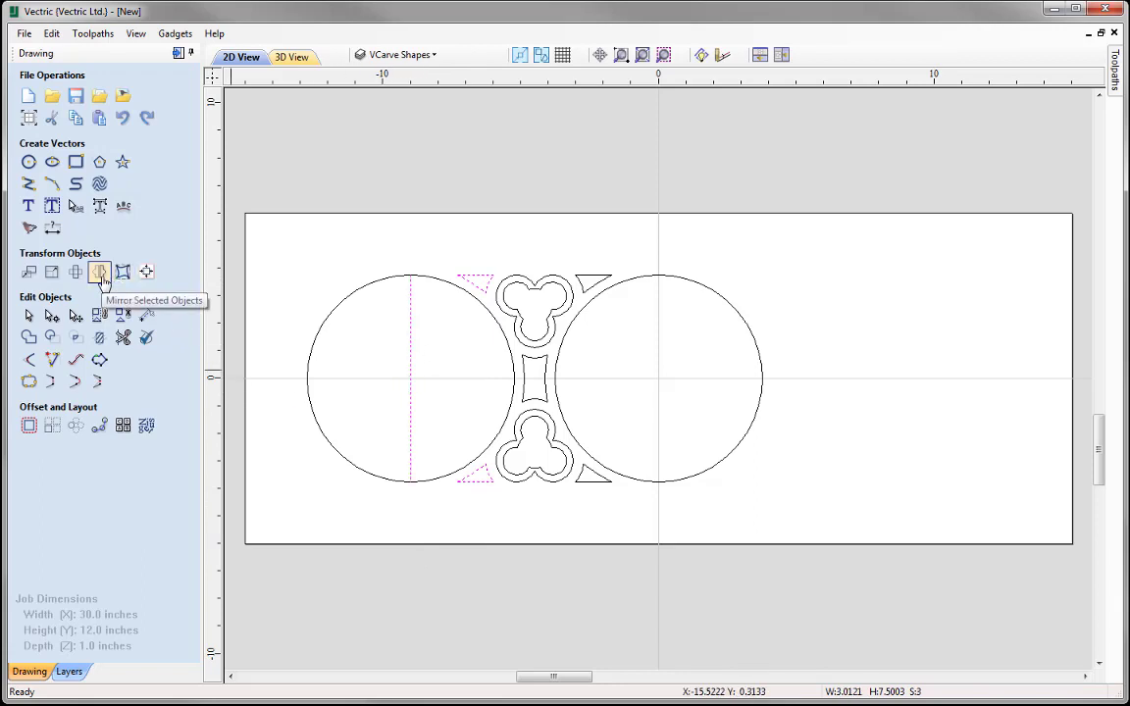
left_click(100, 273)
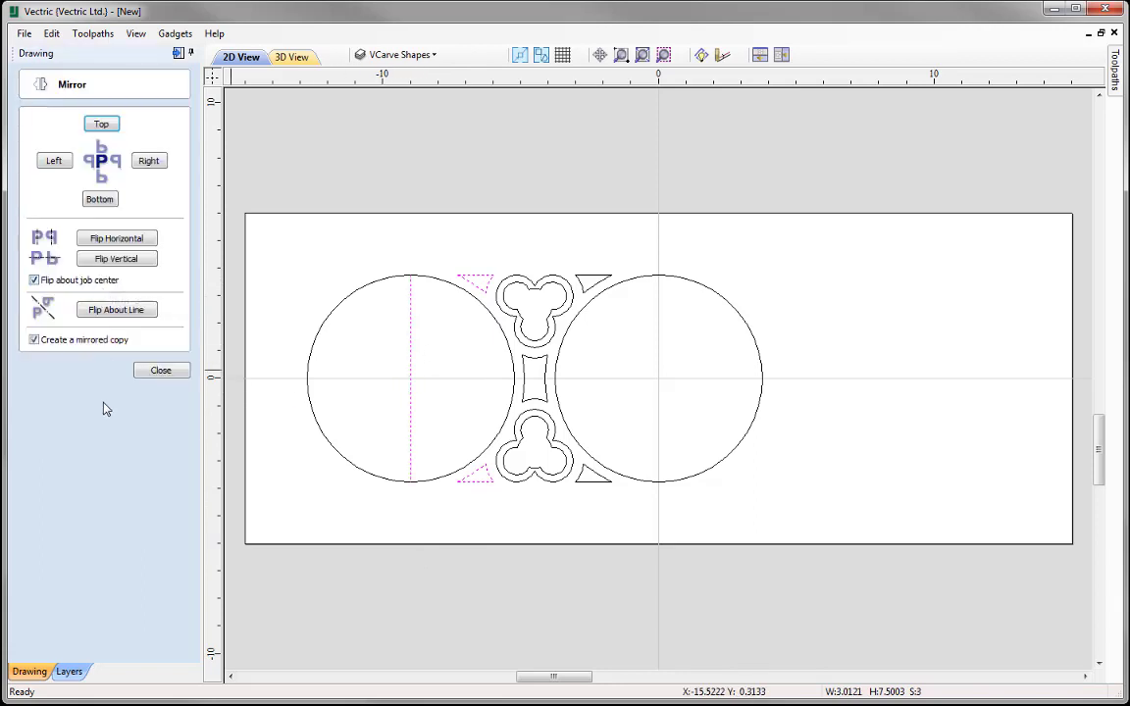
left_click(131, 312)
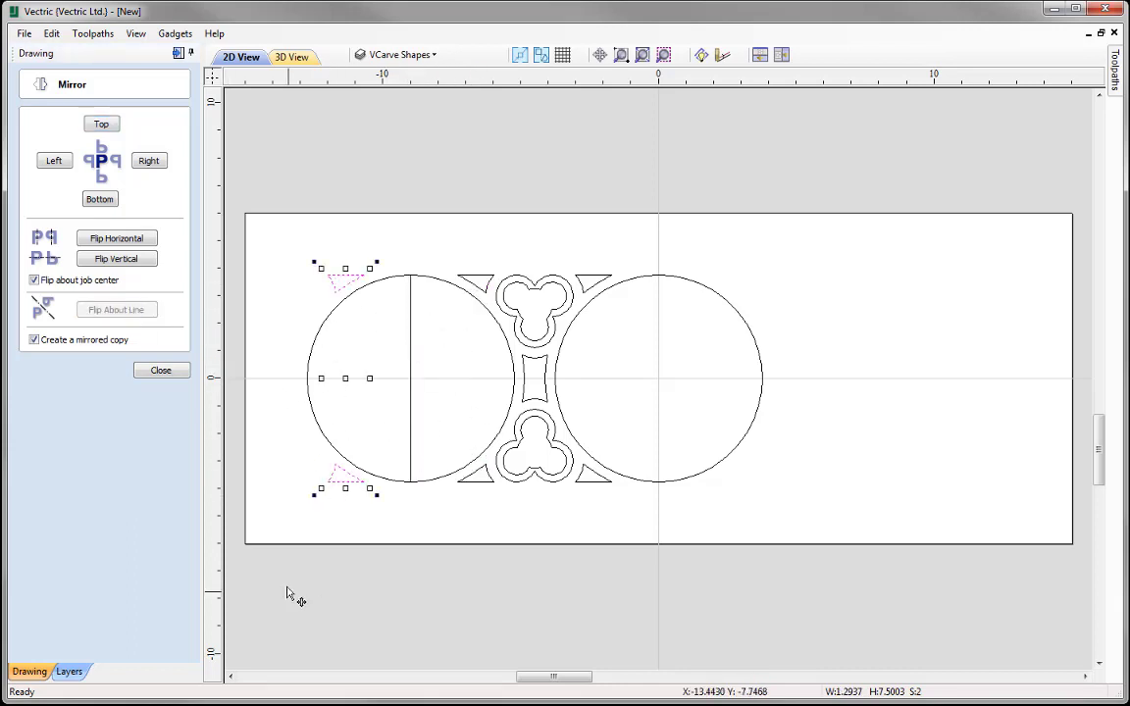
left_click(161, 371)
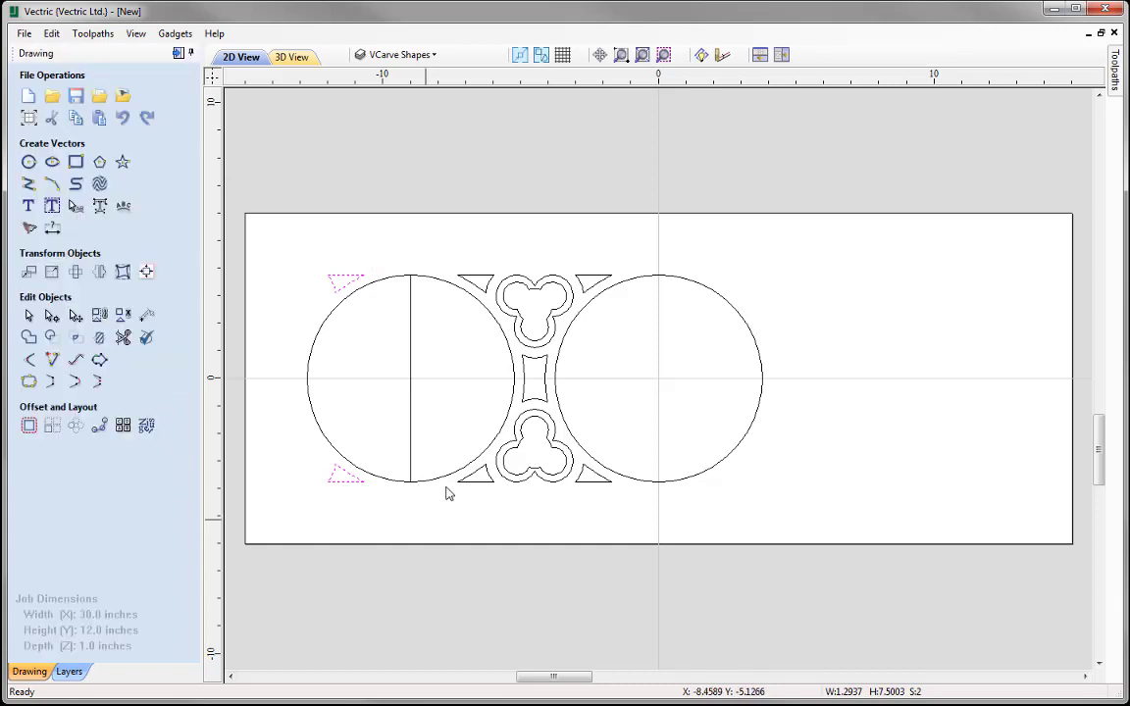
left_click(412, 411)
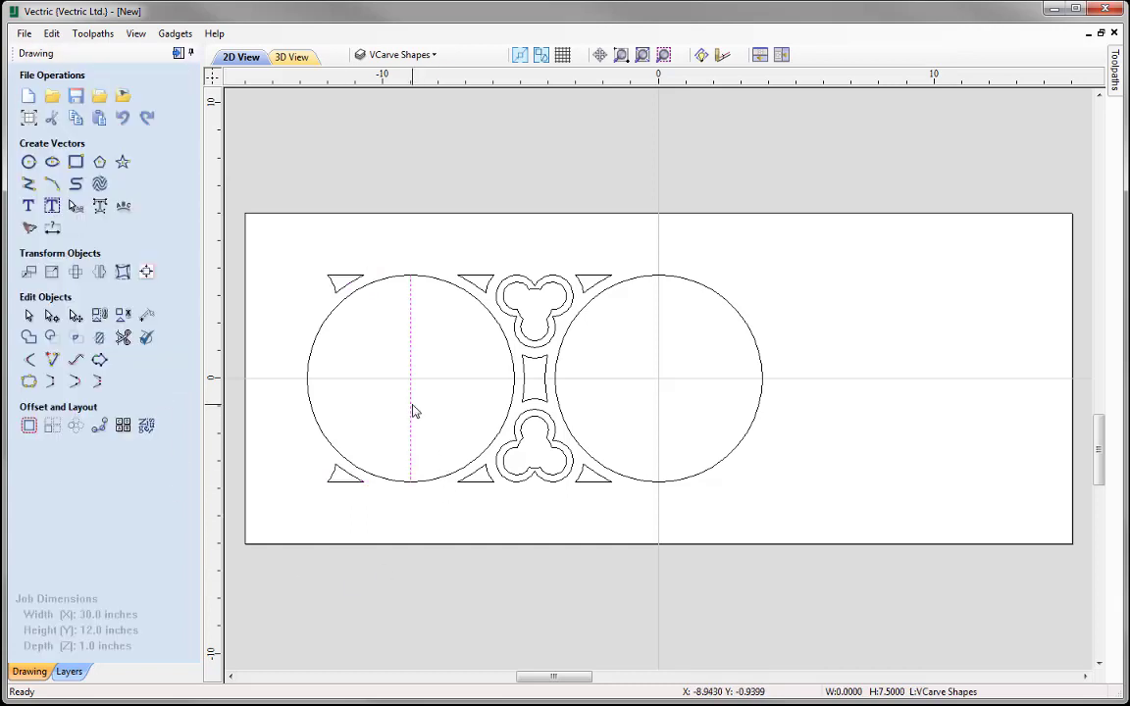
key("Delete")
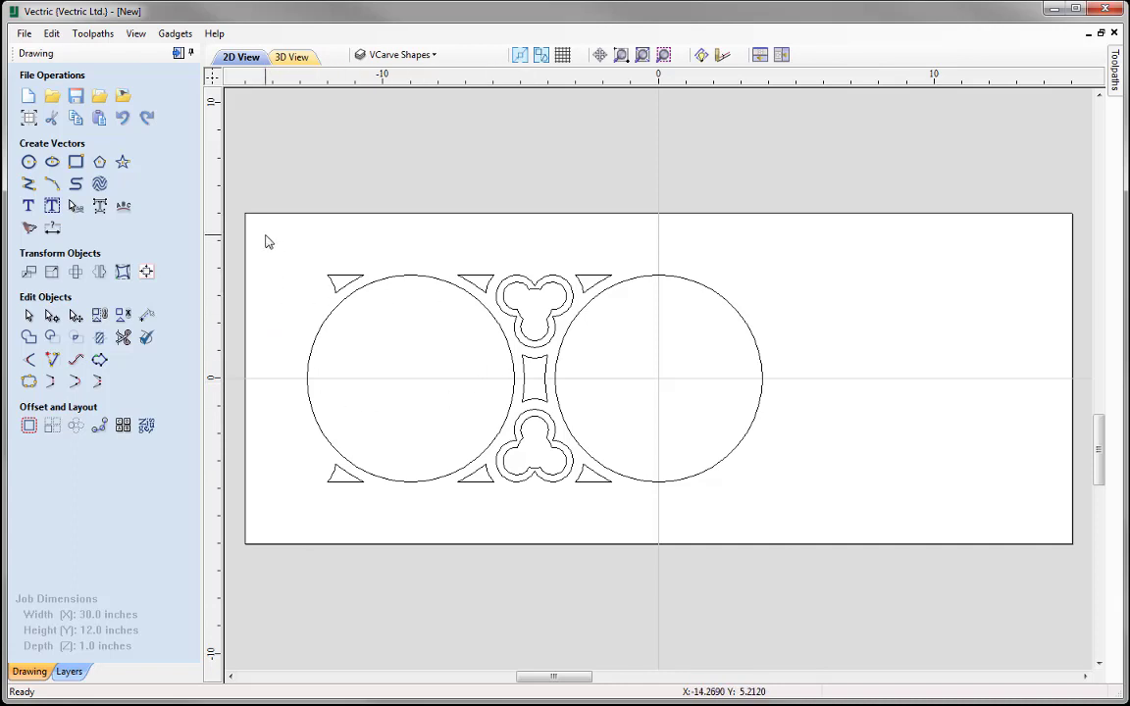
Step: Create a horizontally mirrored copy of the left circle and all its trefoils, triangles and small central shape about the job center
left_click_drag(265, 235, 629, 509)
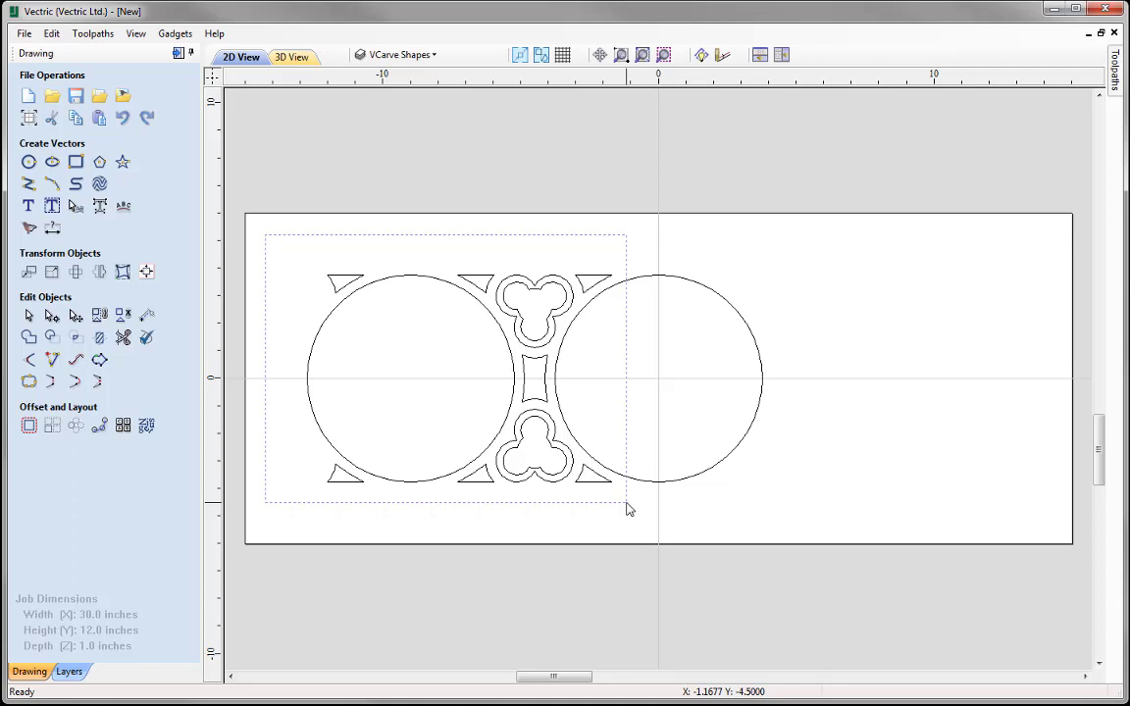
left_click_drag(628, 509, 626, 507)
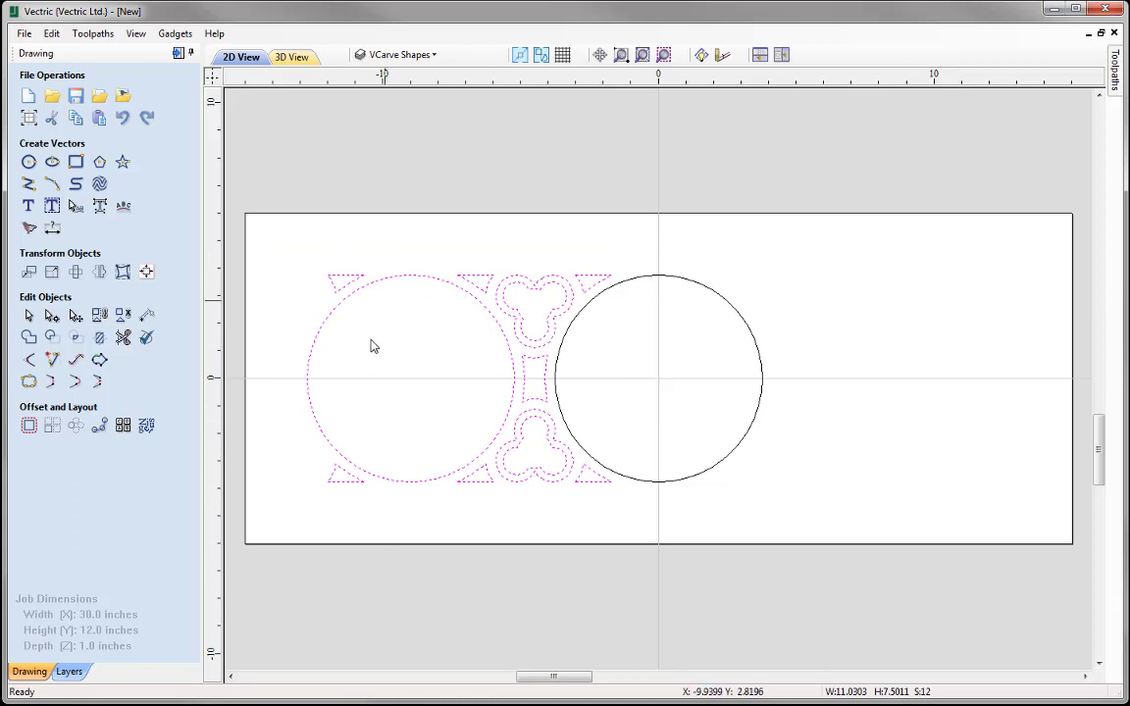
left_click(100, 271)
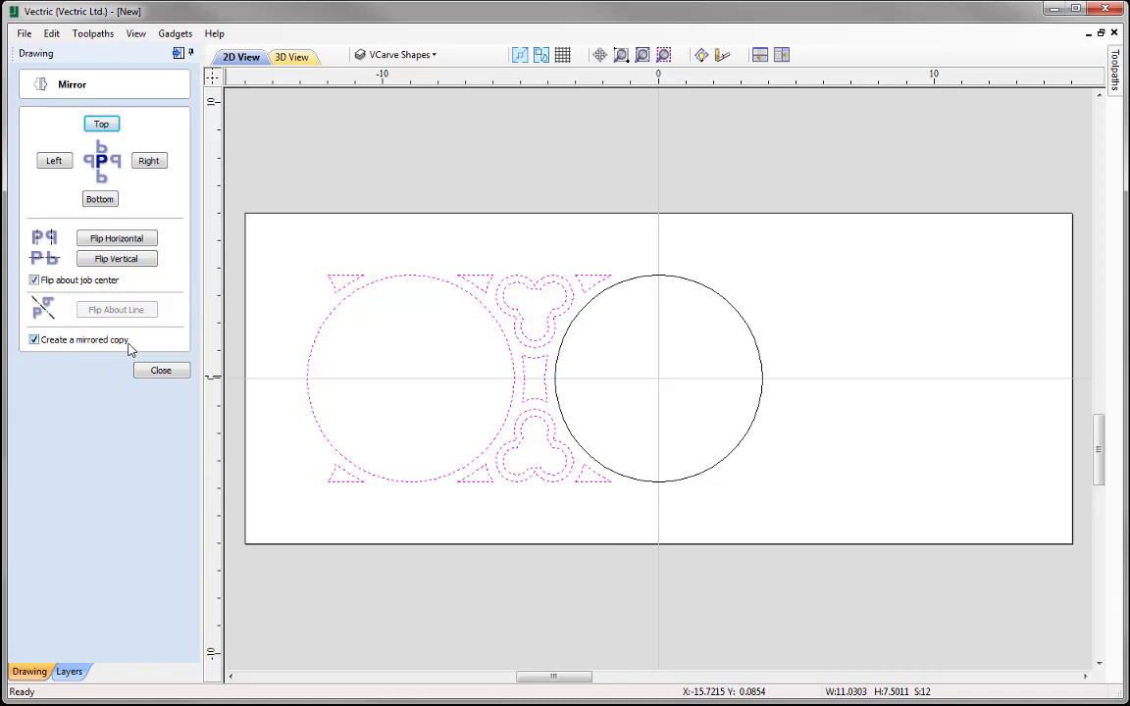
left_click(117, 240)
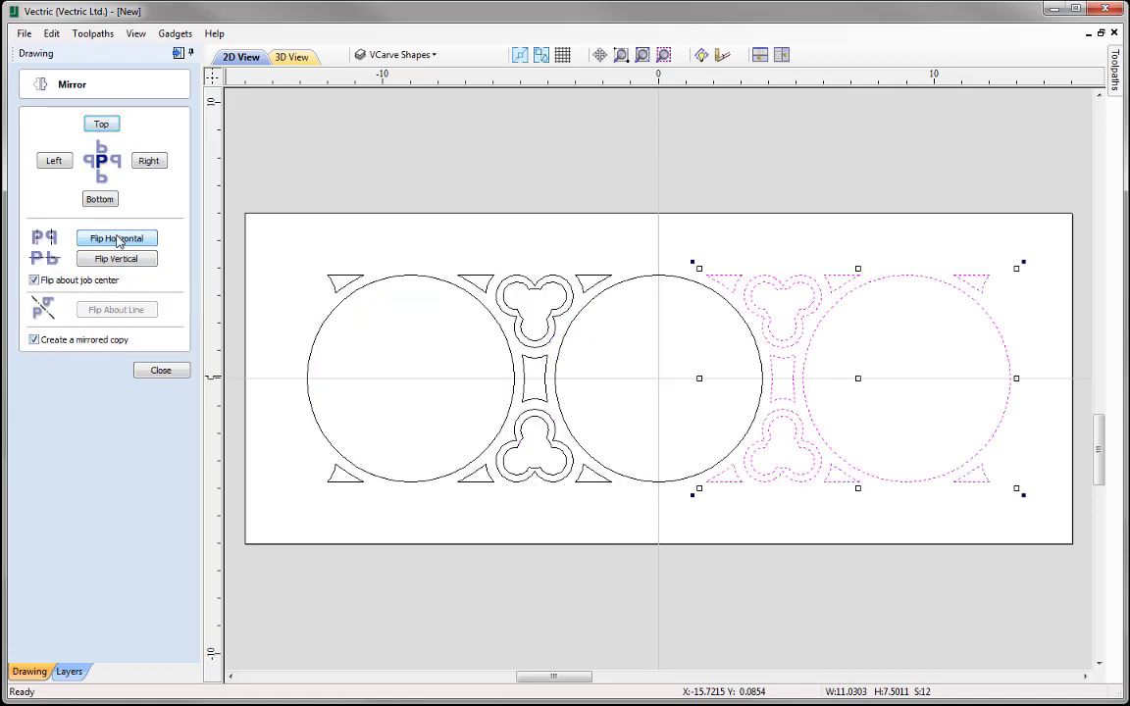
left_click(161, 374)
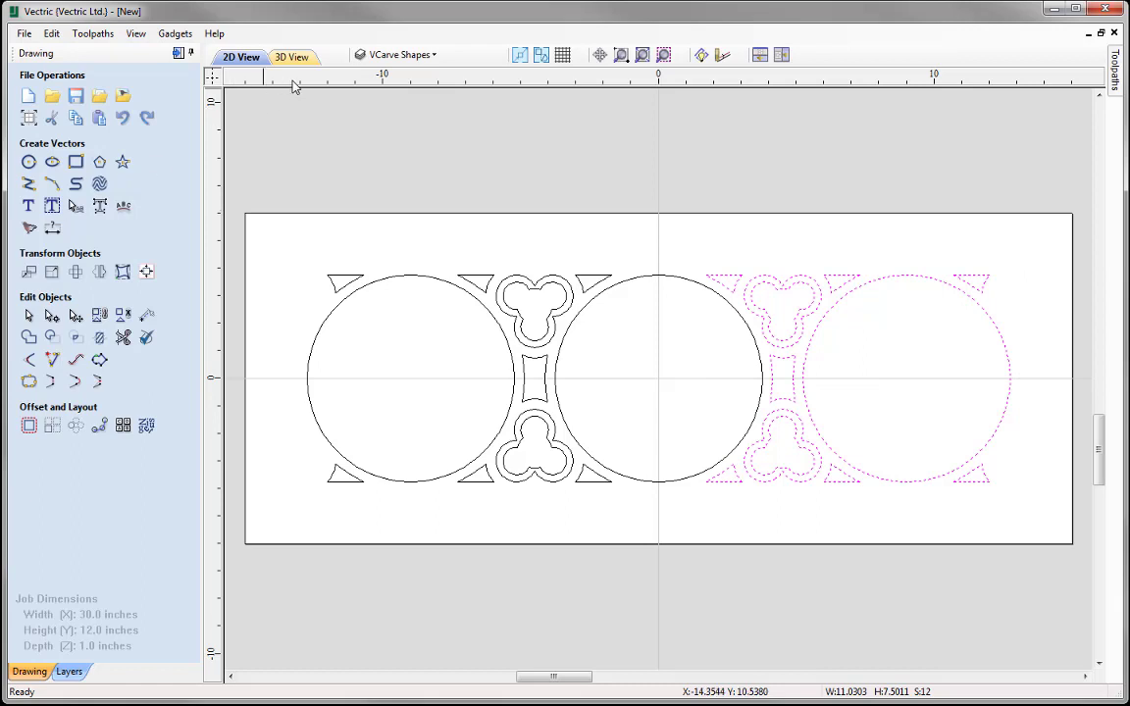
Step: Hide the VCarve Shapes layer and make Foils the active layer
left_click(431, 55)
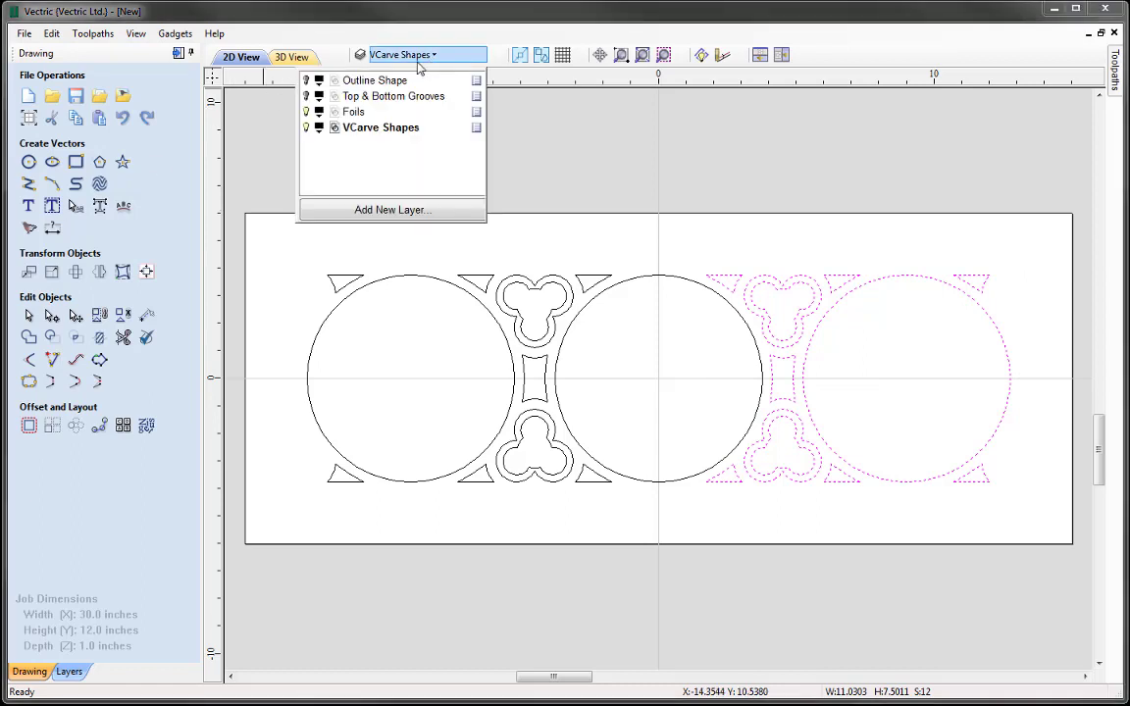
left_click(306, 128)
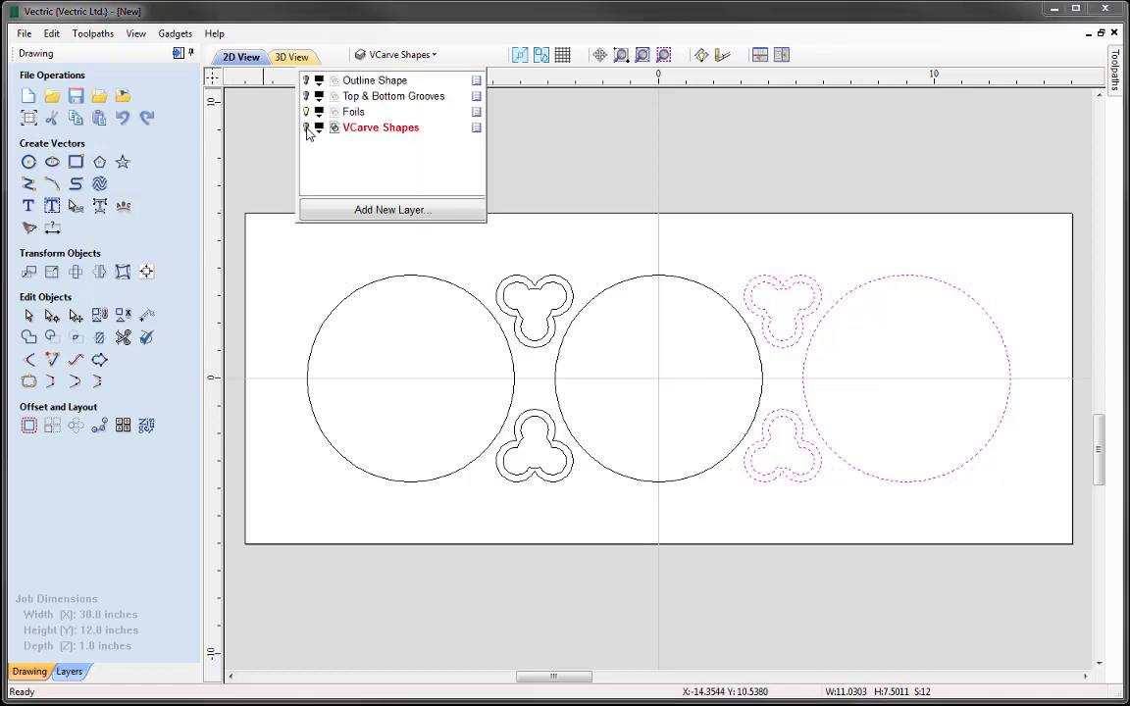
left_click(362, 114)
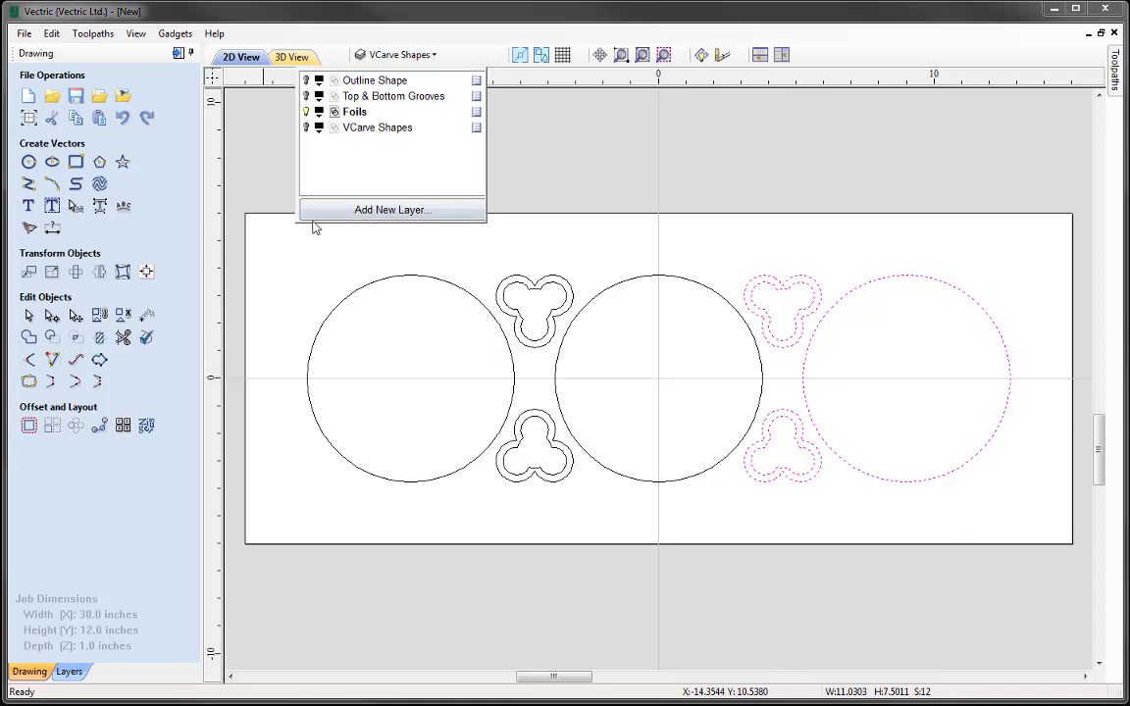
left_click(272, 179)
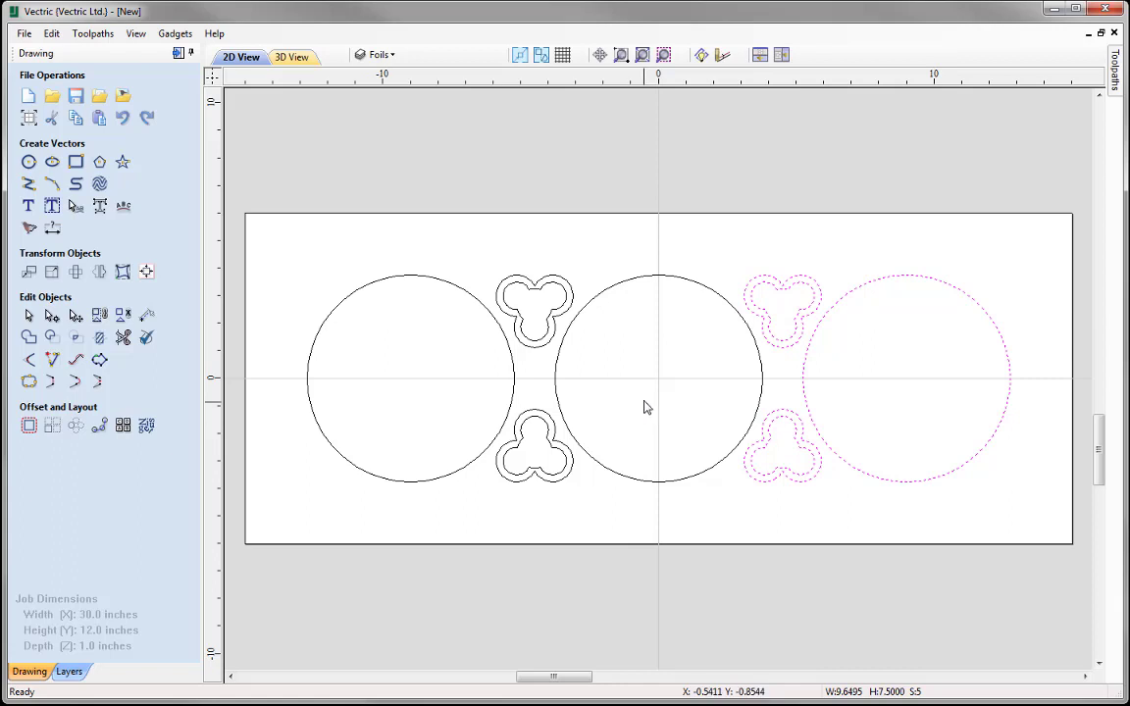
Step: Offset the middle circle inwards by 0.25 inches, keeping the original and selecting the new vector
left_click(665, 281)
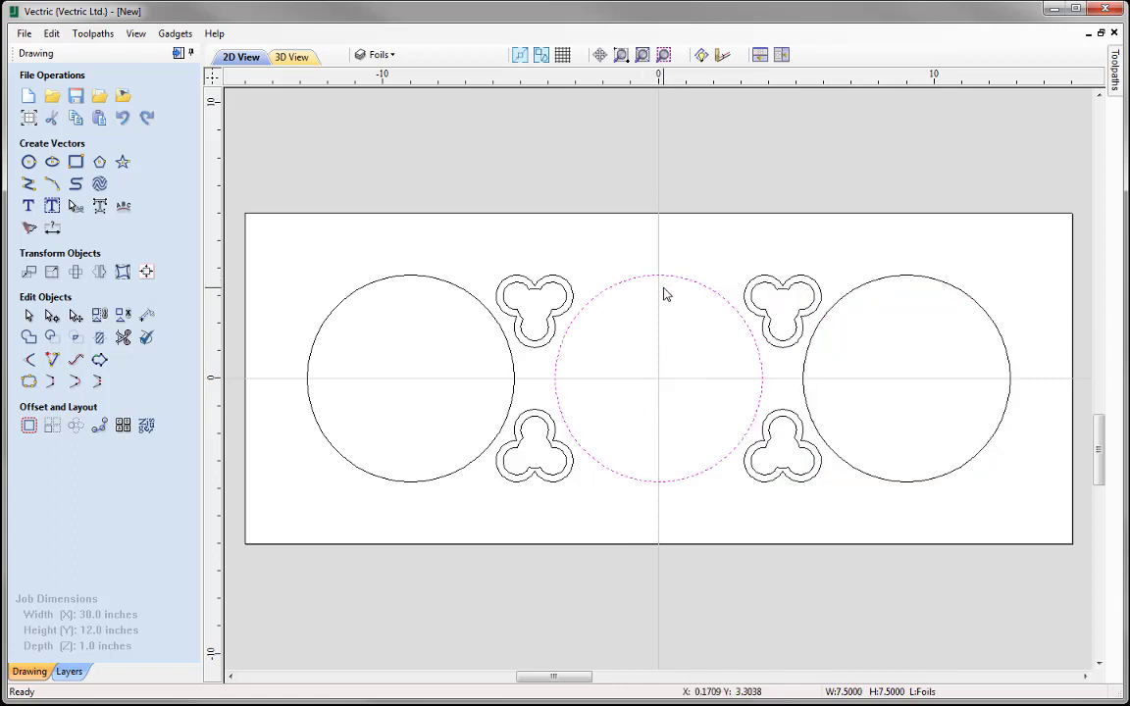
left_click(28, 425)
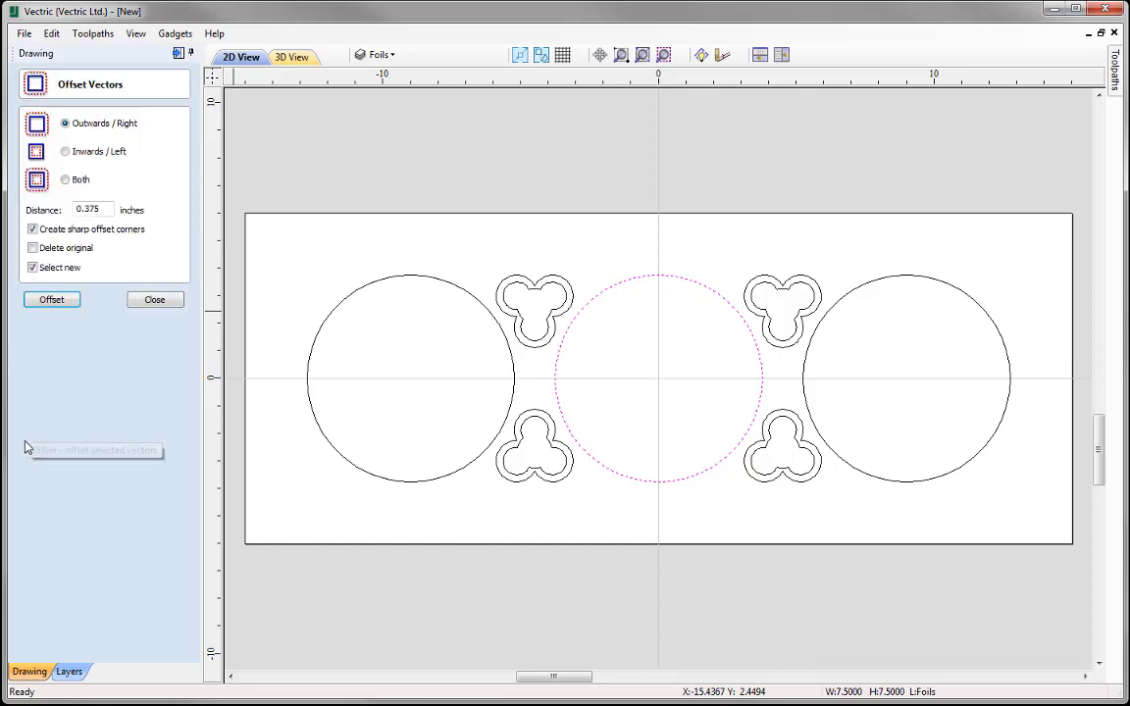
left_click(80, 155)
key("Tab")
type("0.")
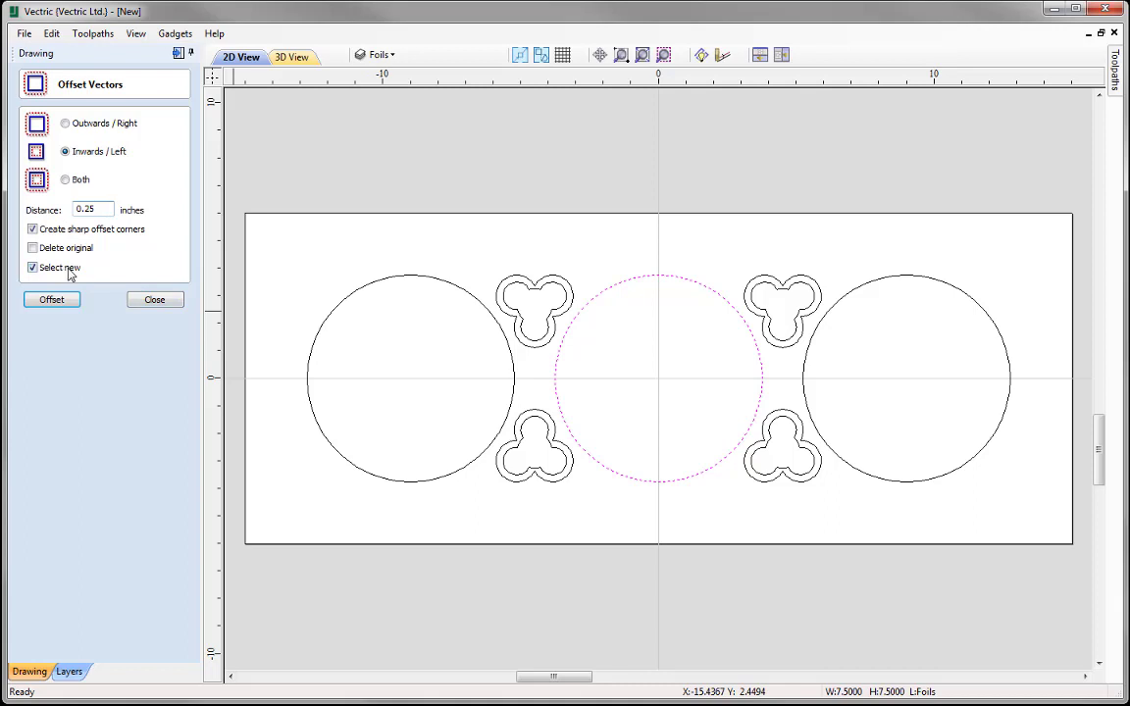
left_click(52, 300)
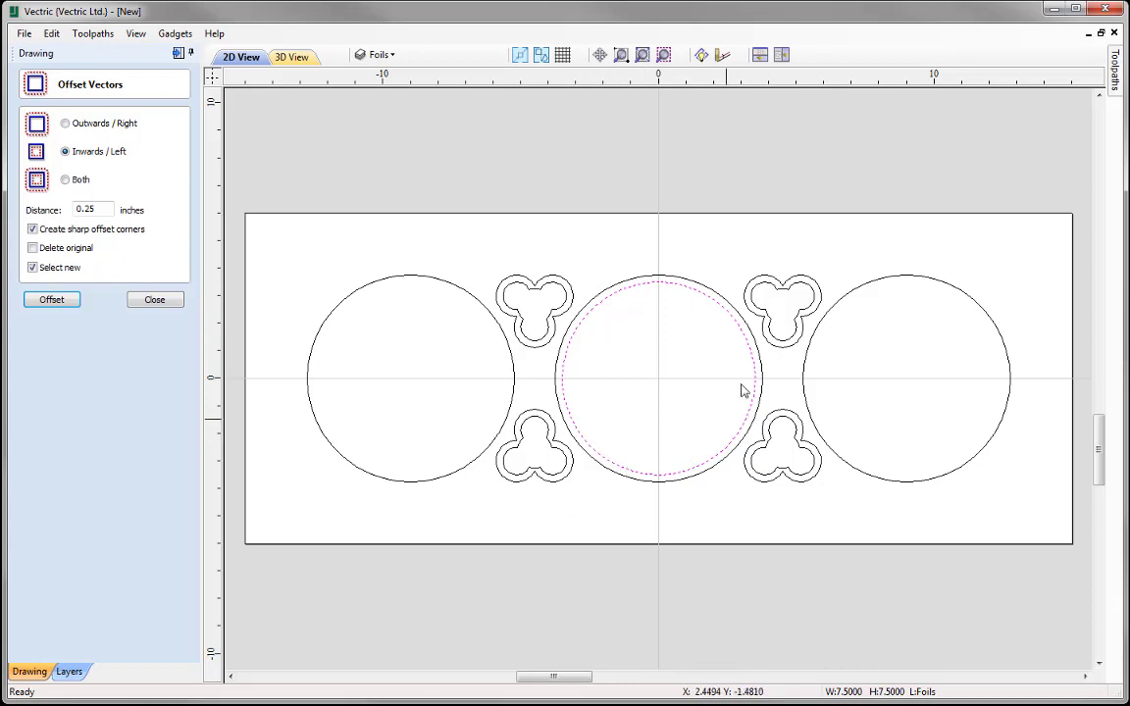
Step: Offset the selected inner circle inwards by 0.375 inches, keeping the original
left_click_drag(94, 210, 68, 215)
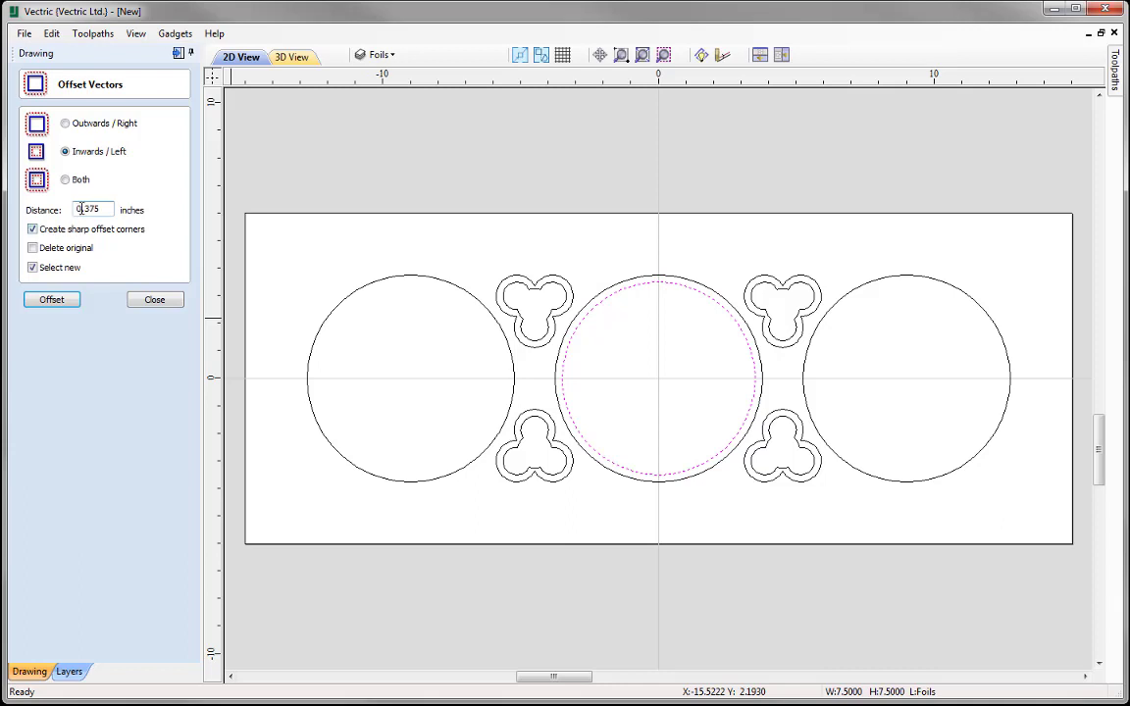
left_click(110, 210)
left_click(54, 303)
left_click(54, 302)
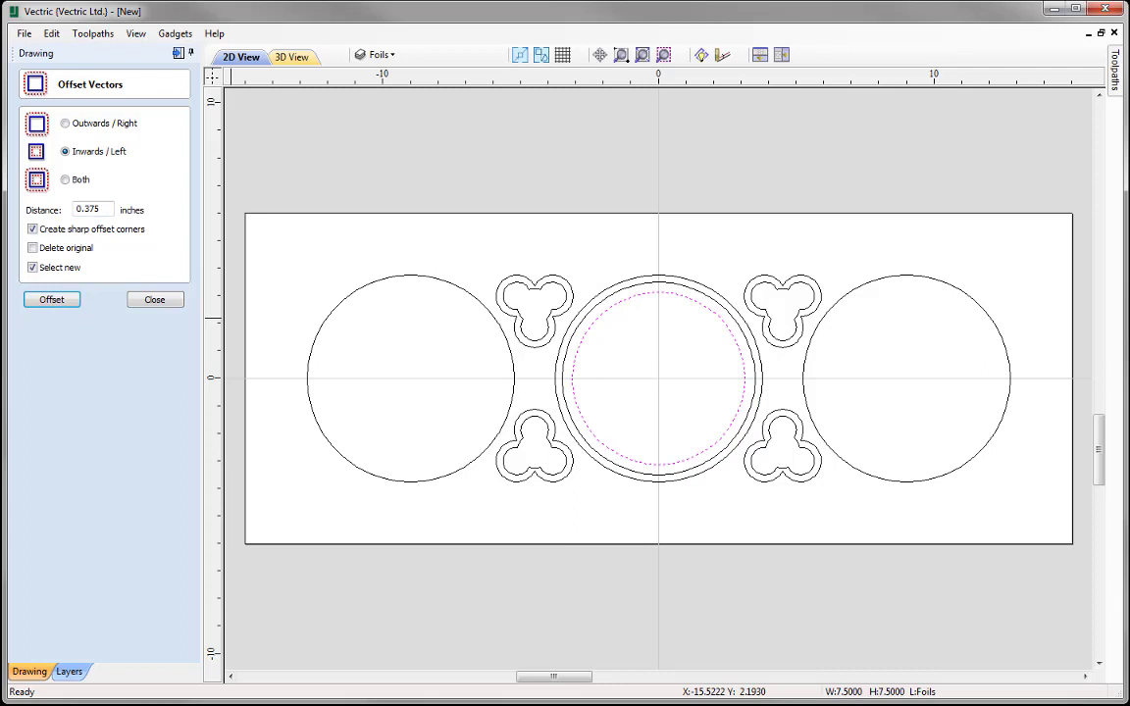
left_click(149, 302)
Step: Draw a 3-inch-diameter circle at the job center and move it straight up until its top touches the innermost large circle
left_click(29, 163)
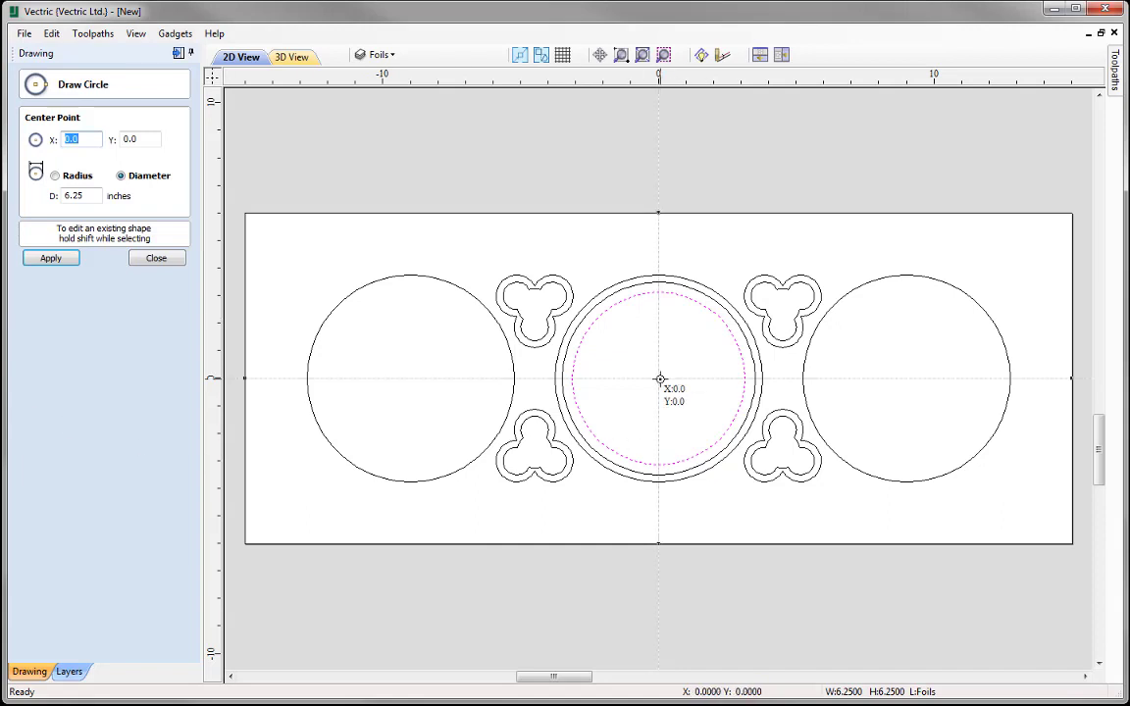
left_click(660, 379)
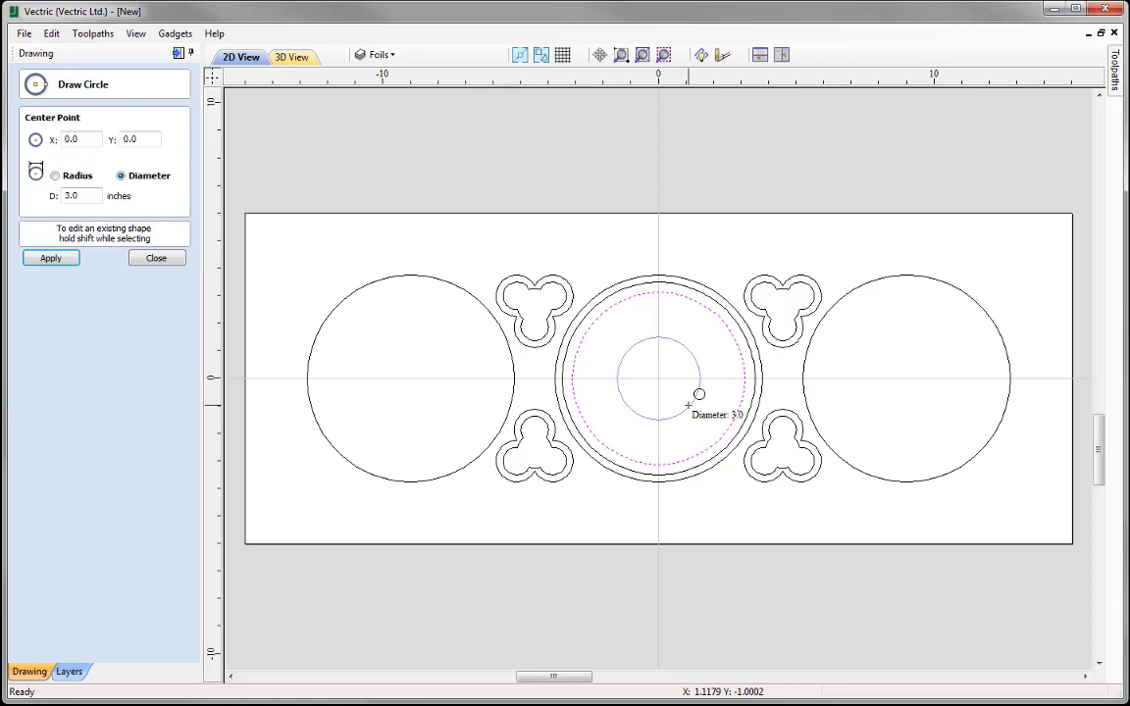
left_click(698, 394)
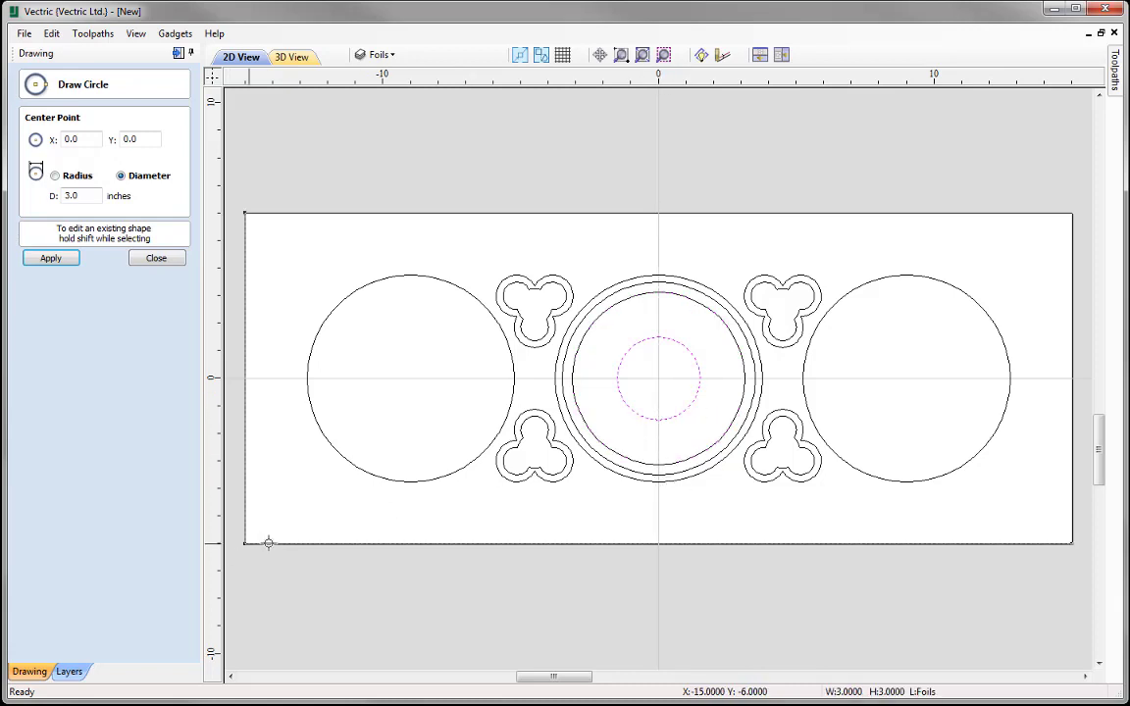
left_click(156, 259)
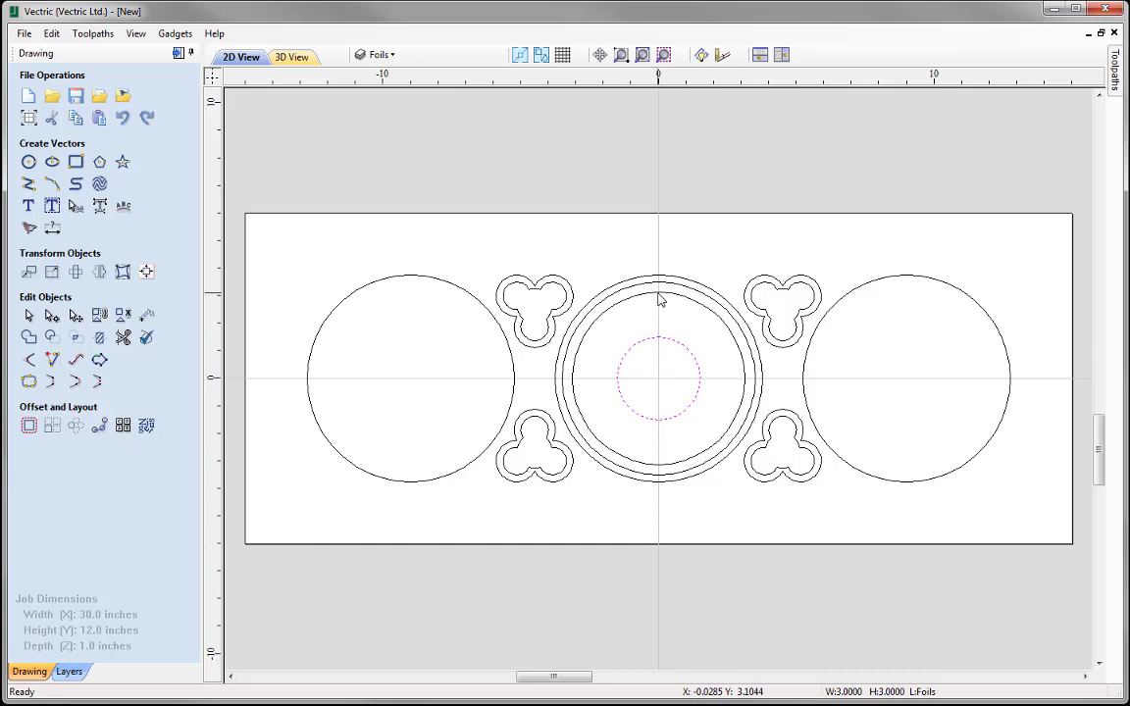
left_click(661, 338)
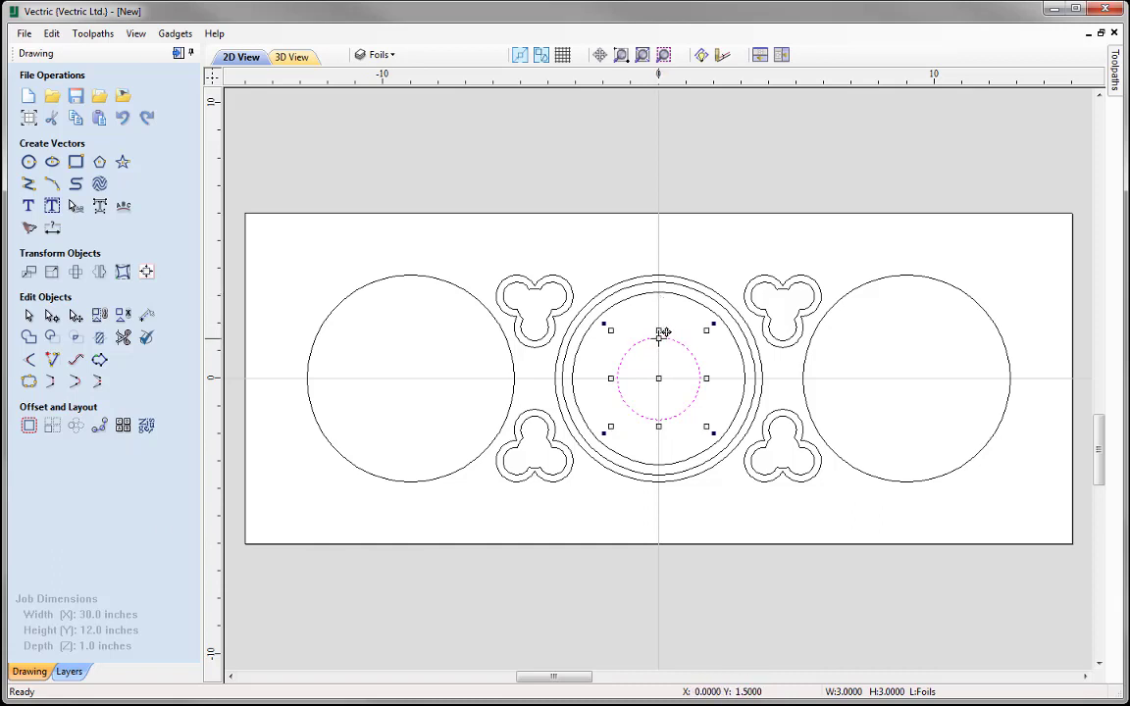
left_click_drag(664, 334, 659, 299)
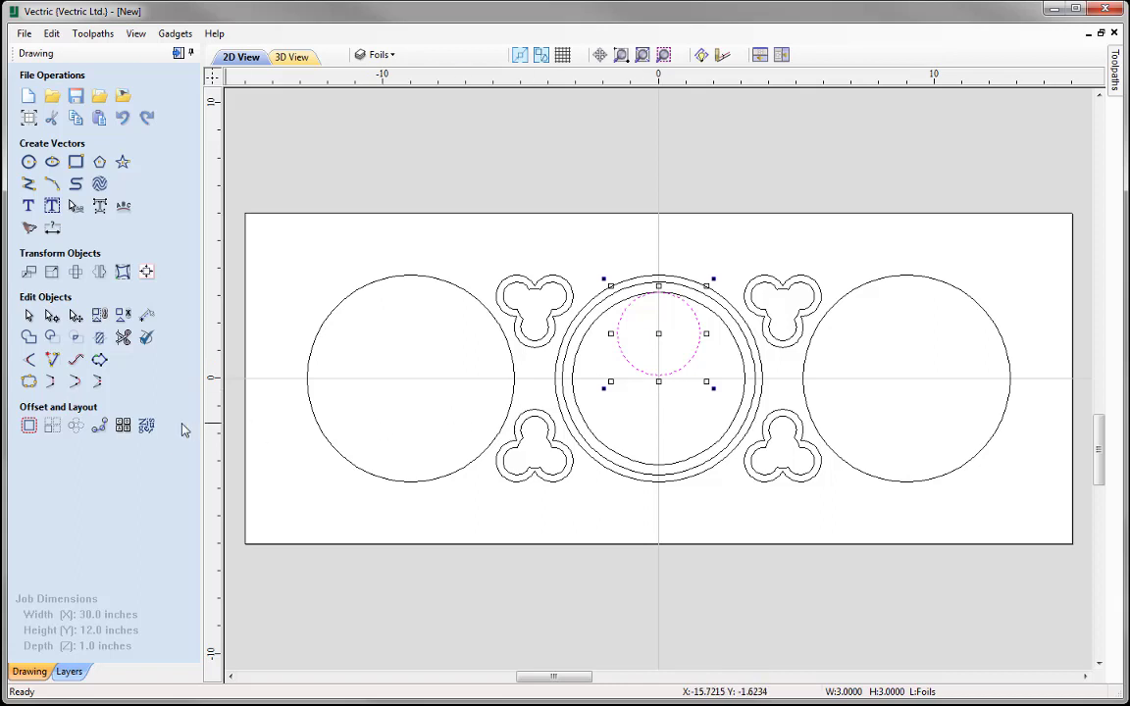
Step: Make a circular copy of the 3-inch circle with 4 items over a total angle of 360 degrees about X 0, Y 0
left_click(76, 425)
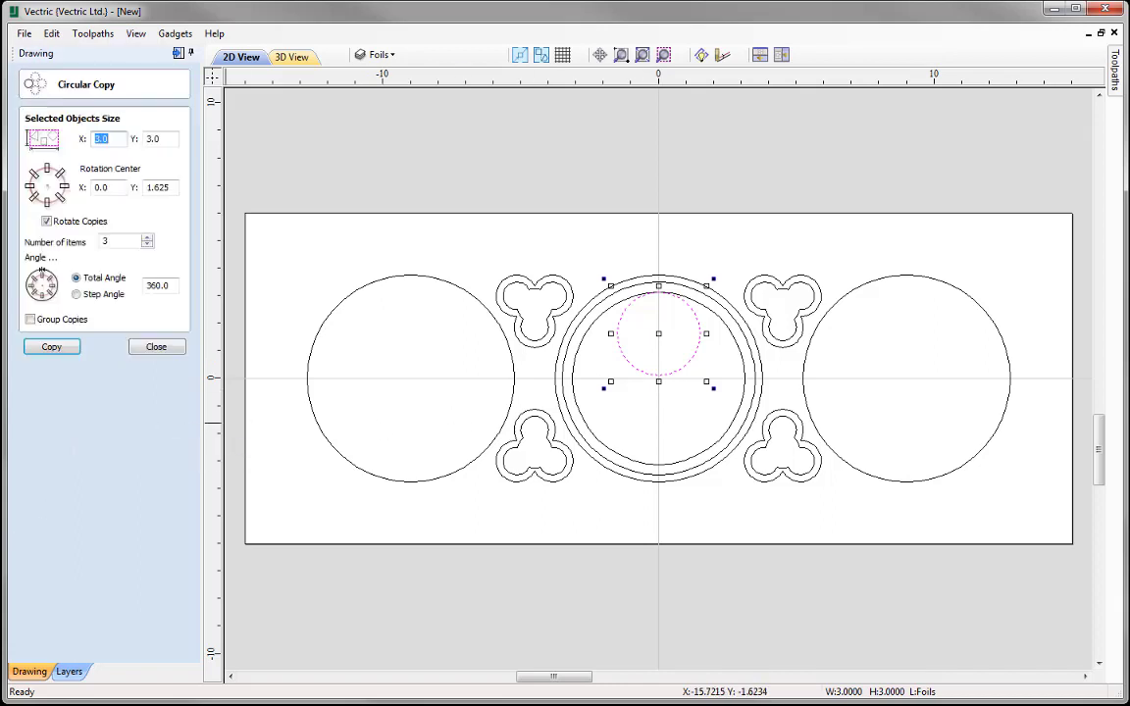
left_click(49, 193)
left_click(148, 238)
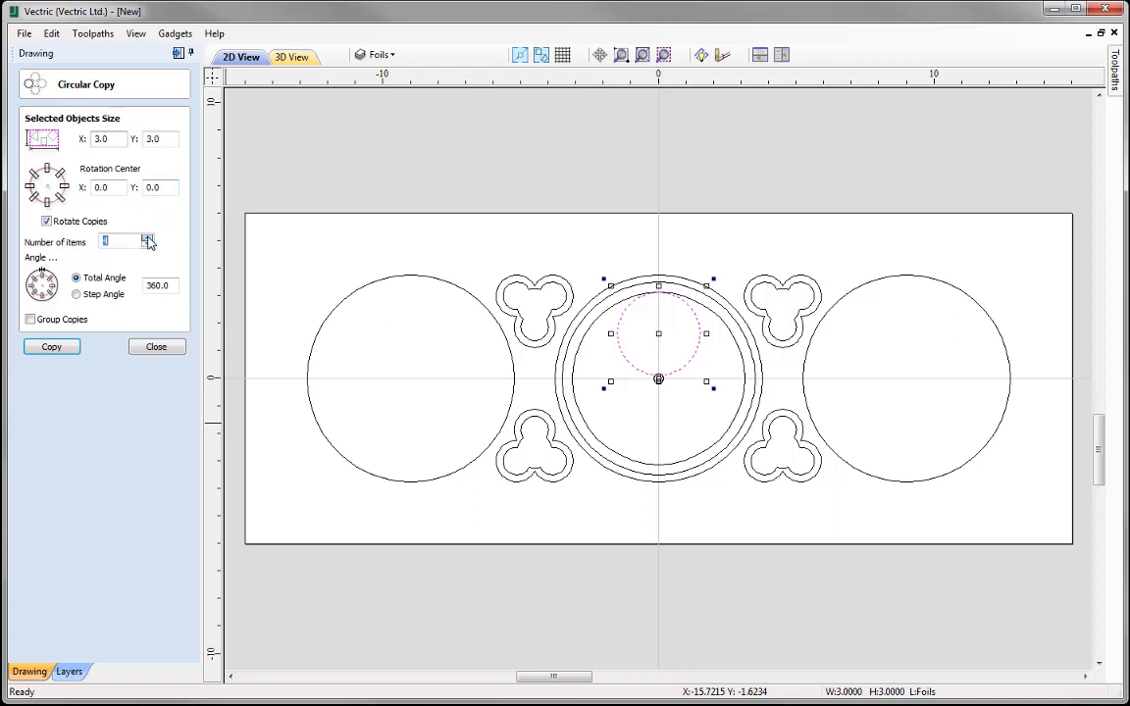
left_click(61, 351)
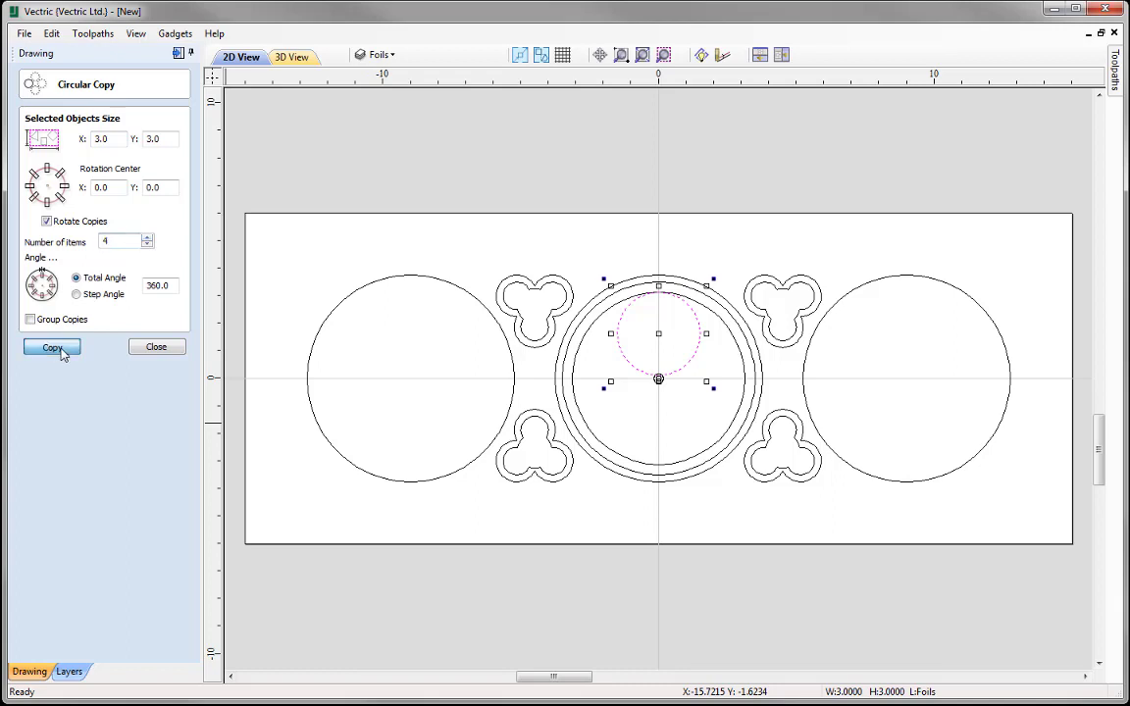
left_click(157, 349)
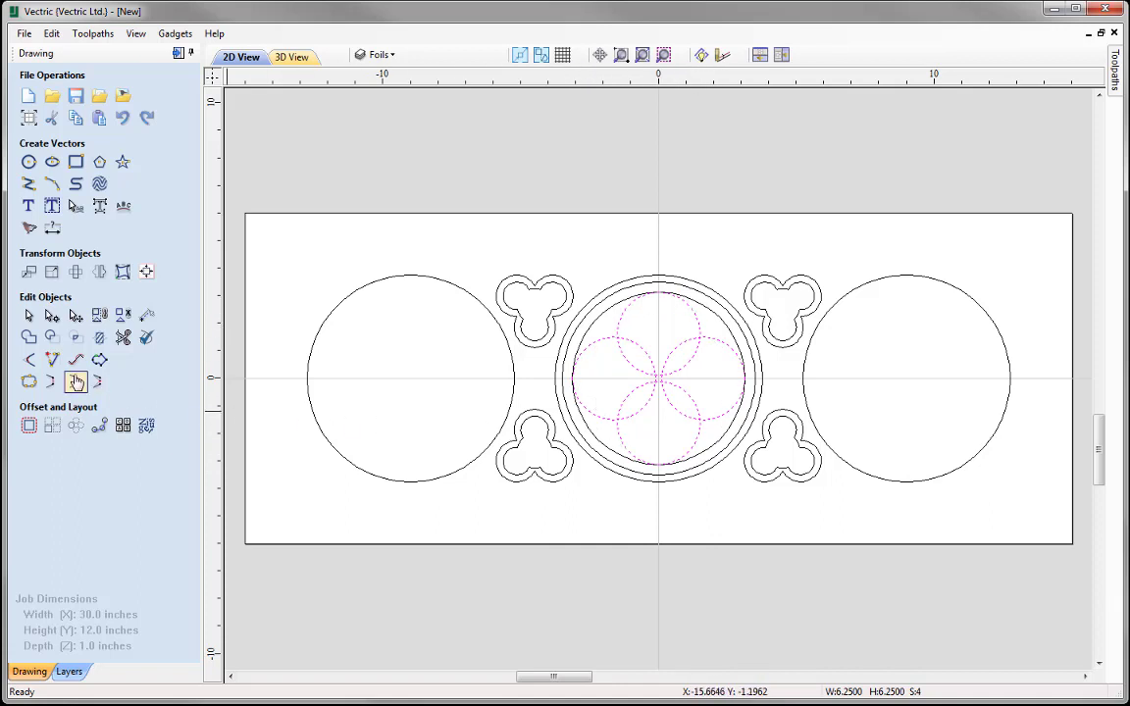
Step: Weld the four overlapping circles into a quatrefoil and delete the tiny leftover shape at its center
left_click(29, 337)
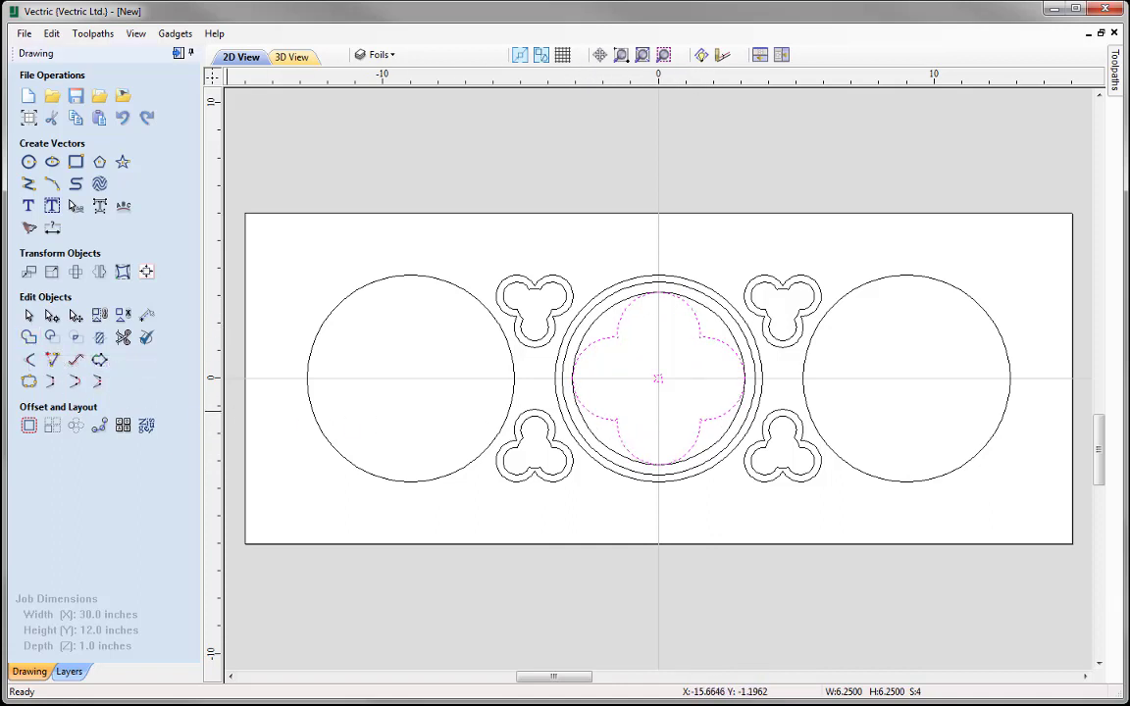
left_click(660, 383)
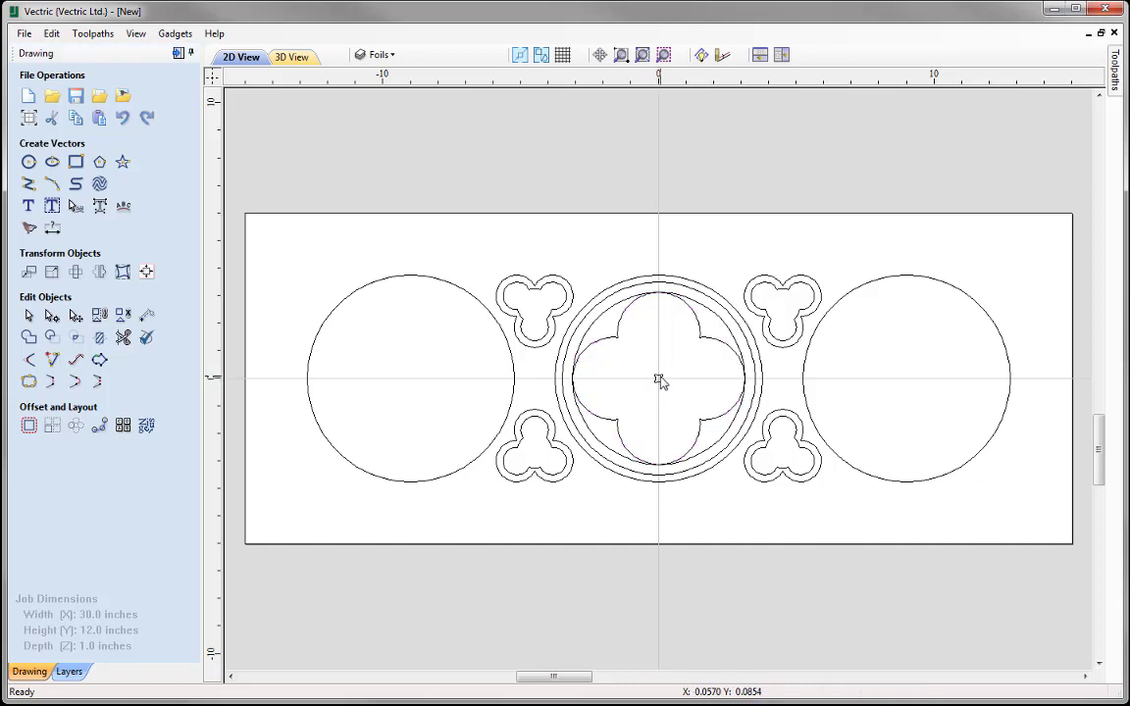
left_click(659, 379)
key("Delete")
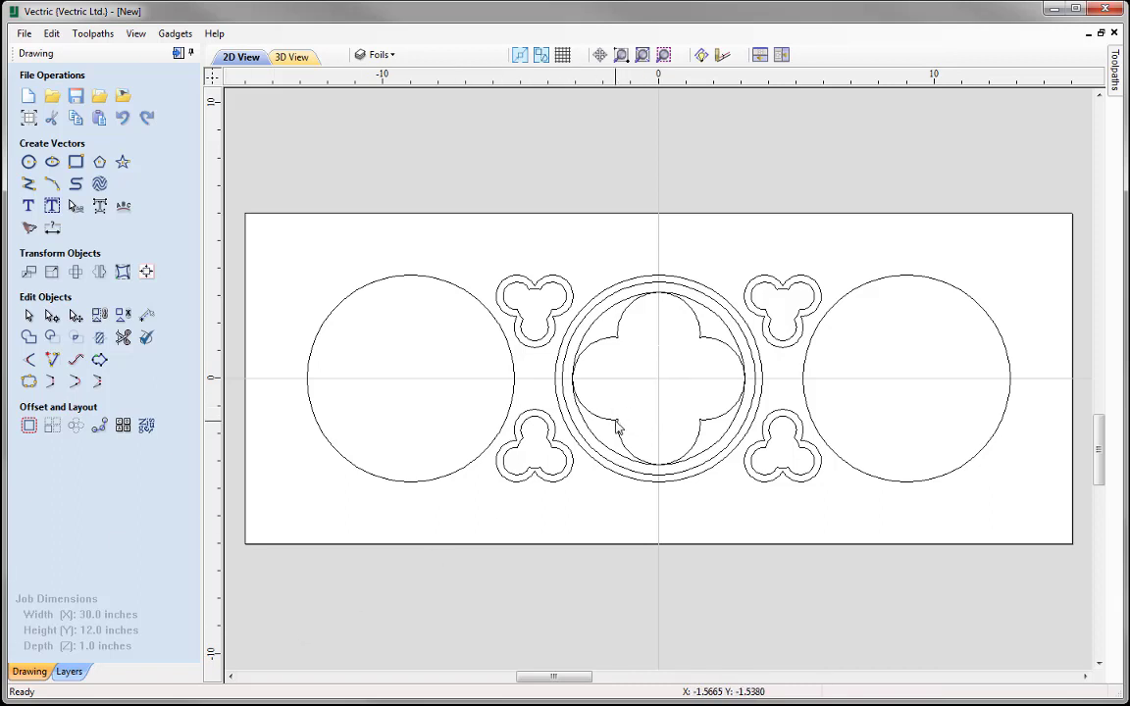
Step: Offset the quatrefoil inwards by 0.25 inches with sharp corners, keeping the original
left_click(572, 385)
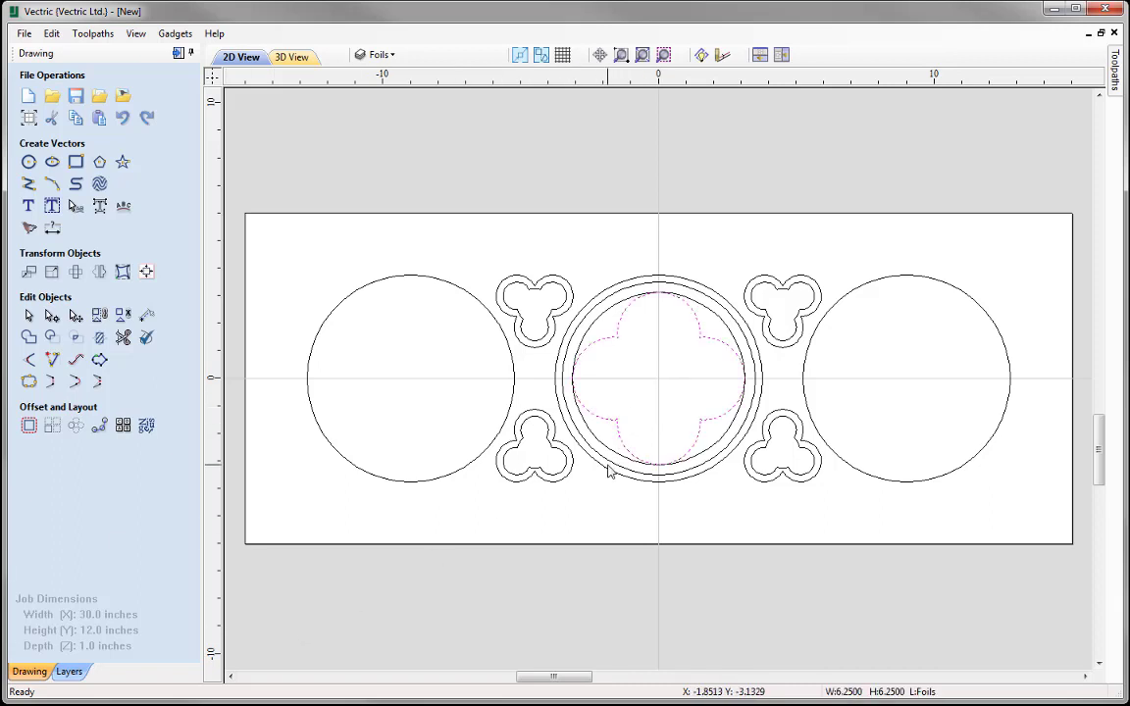
left_click(28, 425)
left_click_drag(102, 209, 41, 210)
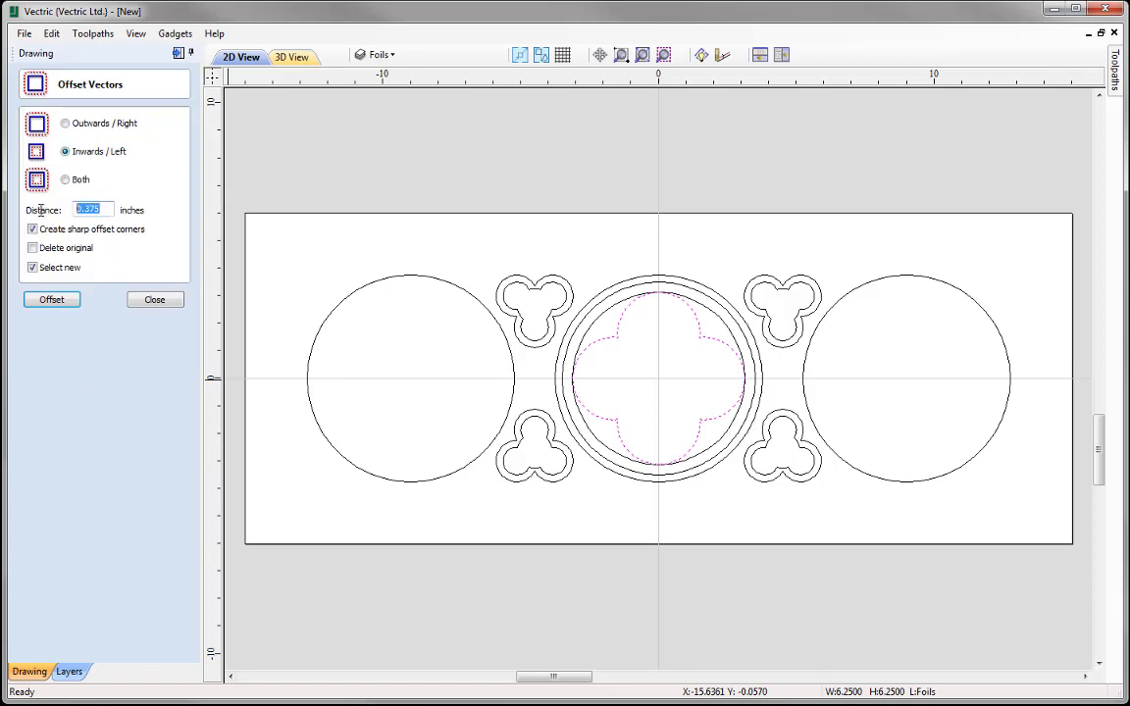
type("0.")
left_click(53, 302)
left_click(157, 302)
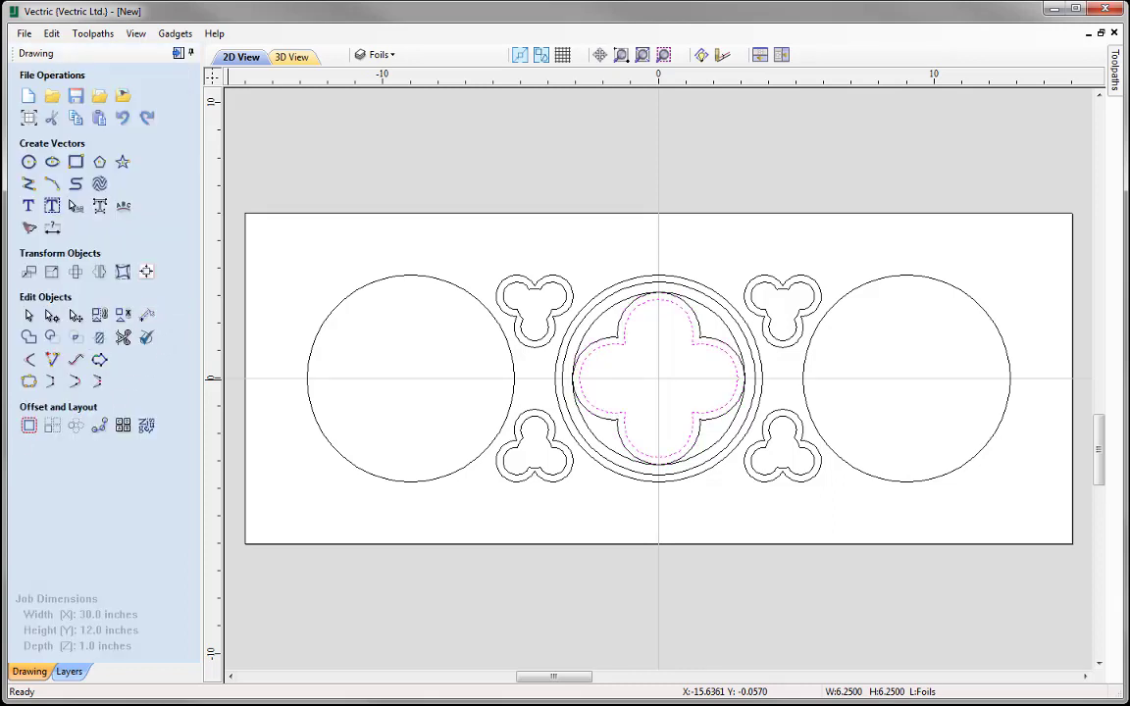
Step: Draw a circle with a diameter of 3.75 inches at the center of the quatrefoil
left_click(29, 161)
left_click(657, 378)
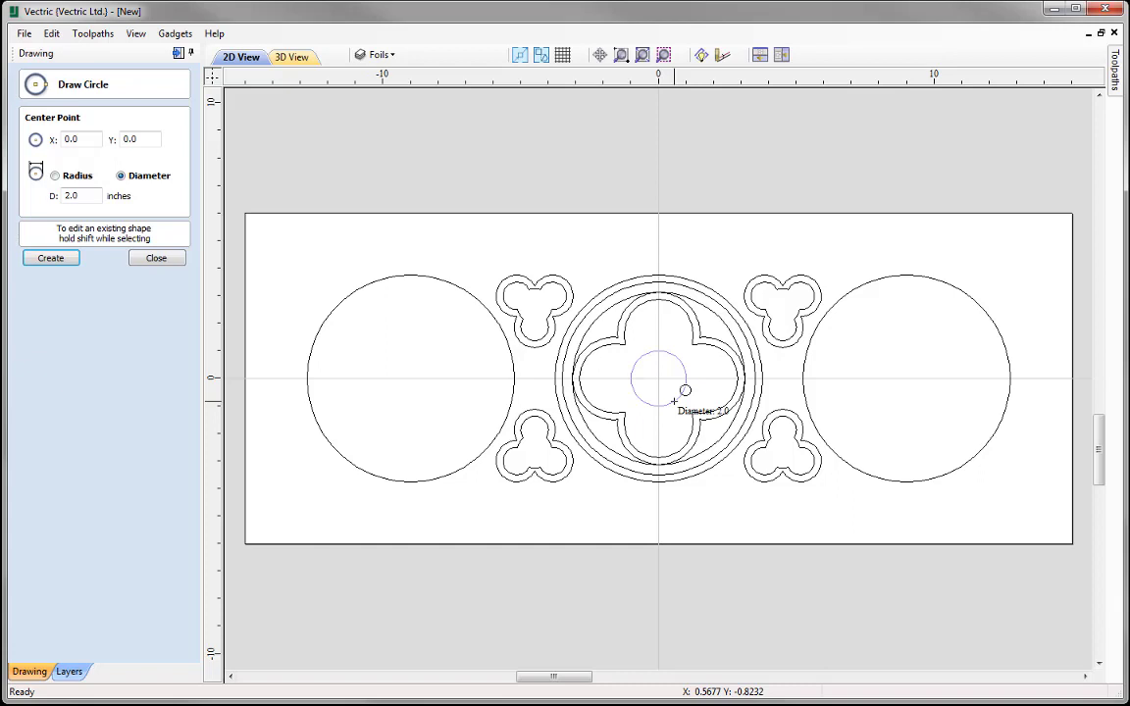
type(".75")
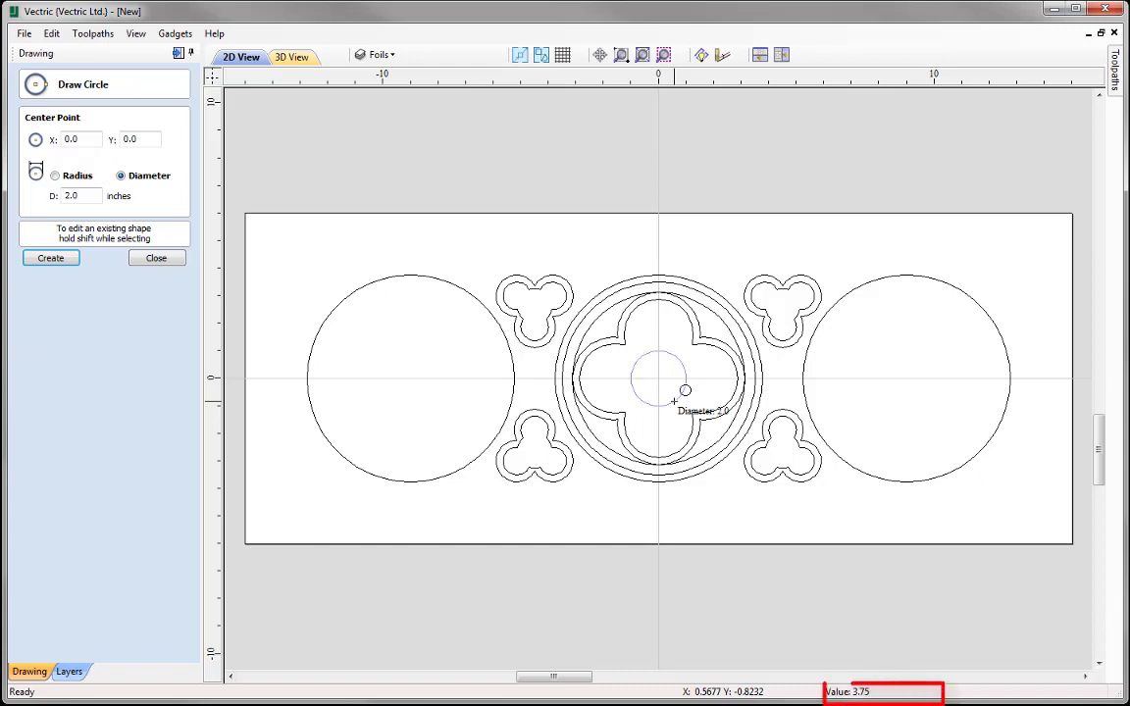
key("Return")
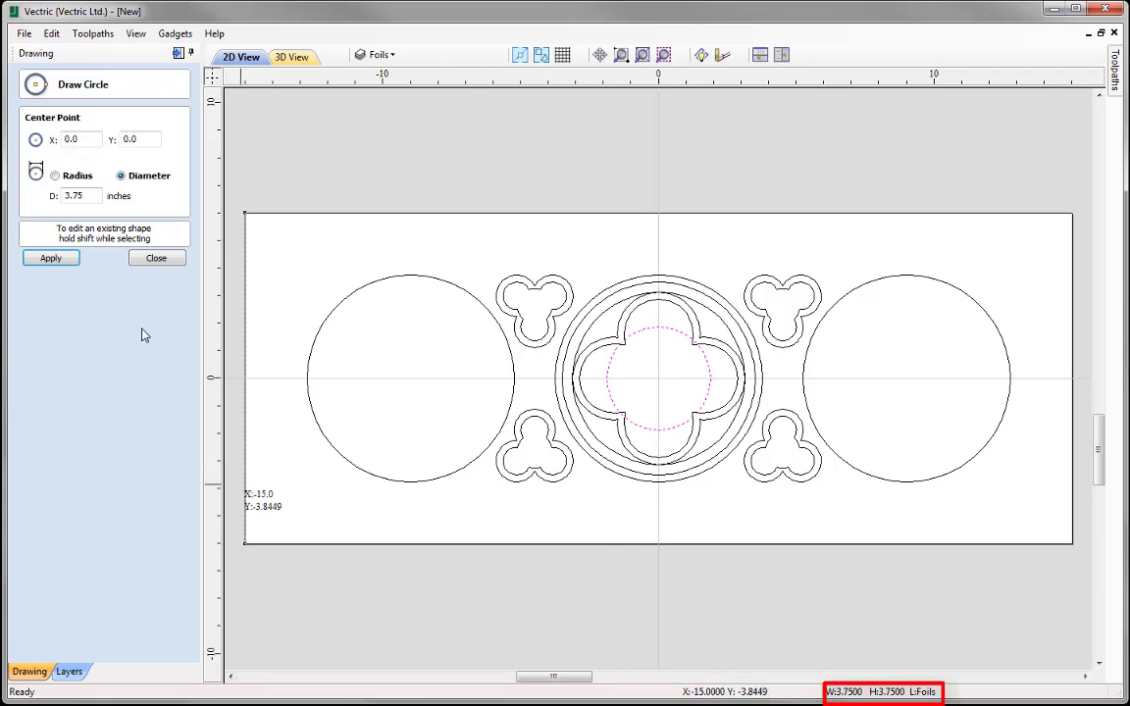
left_click(159, 259)
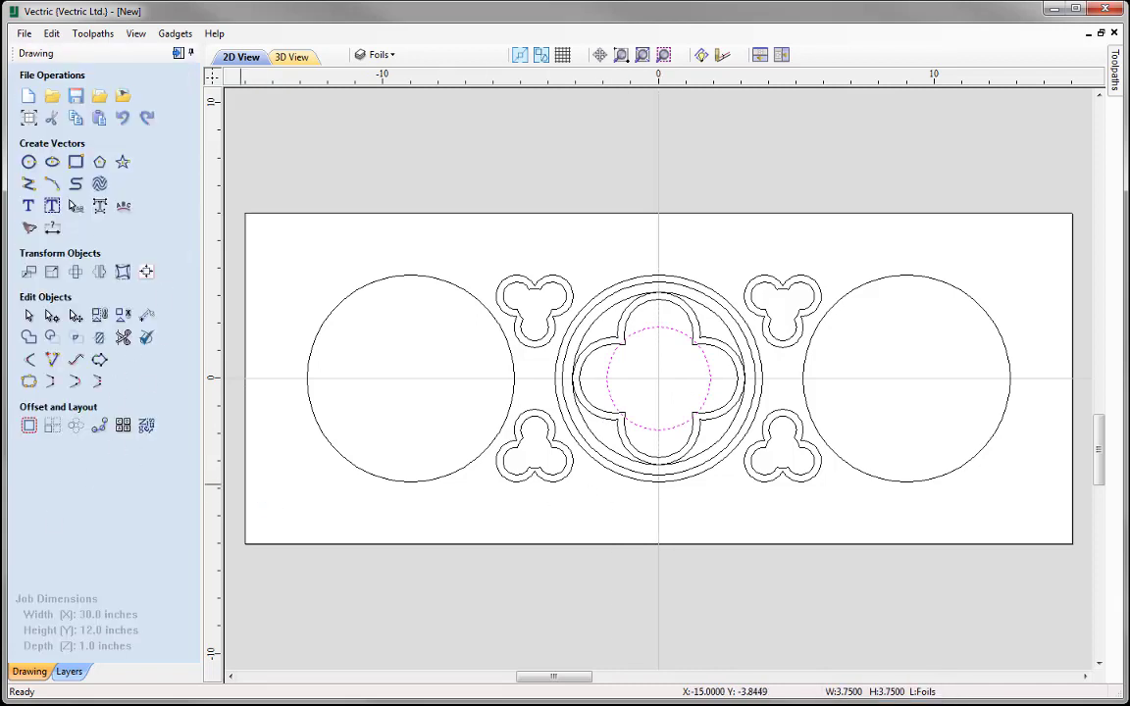
Step: Weld the 3.75-inch circle with the inner quatrefoil and clear the selection
left_click(626, 331, "shift")
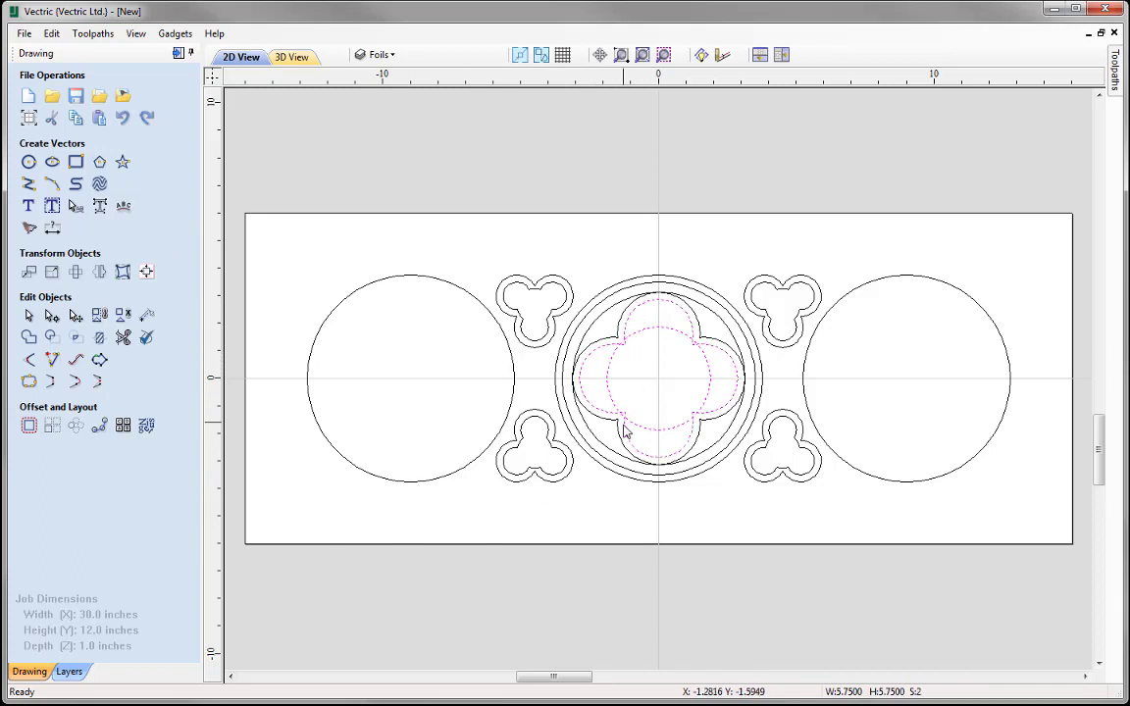
left_click(30, 359)
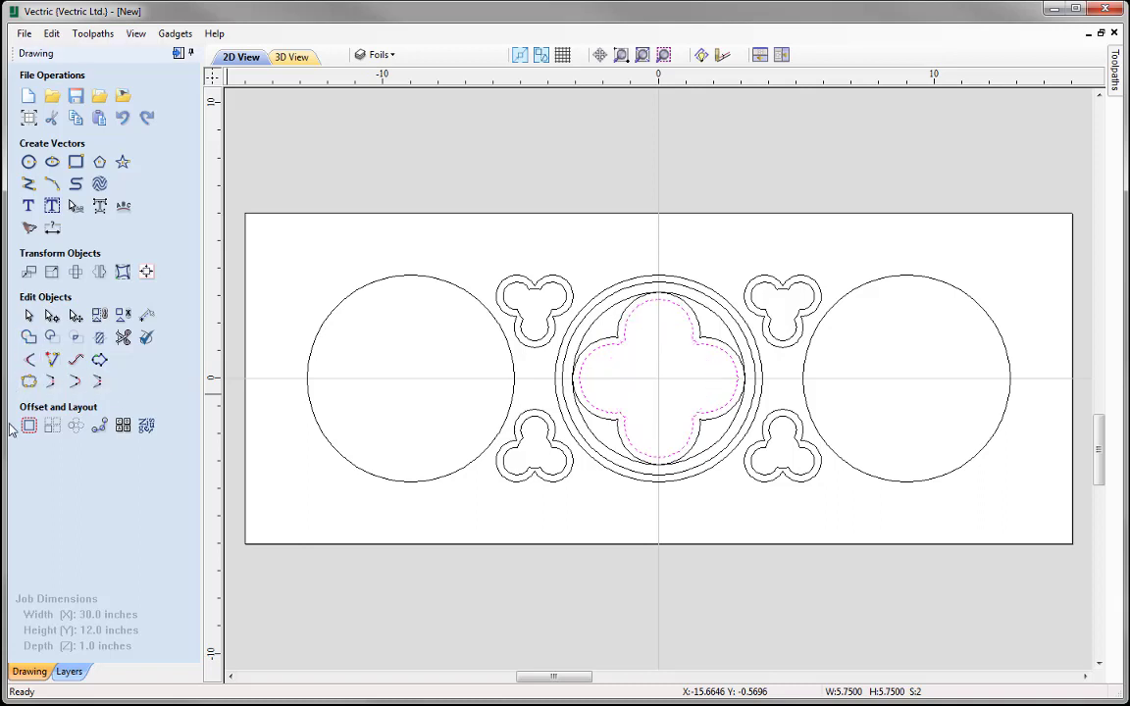
key("Escape")
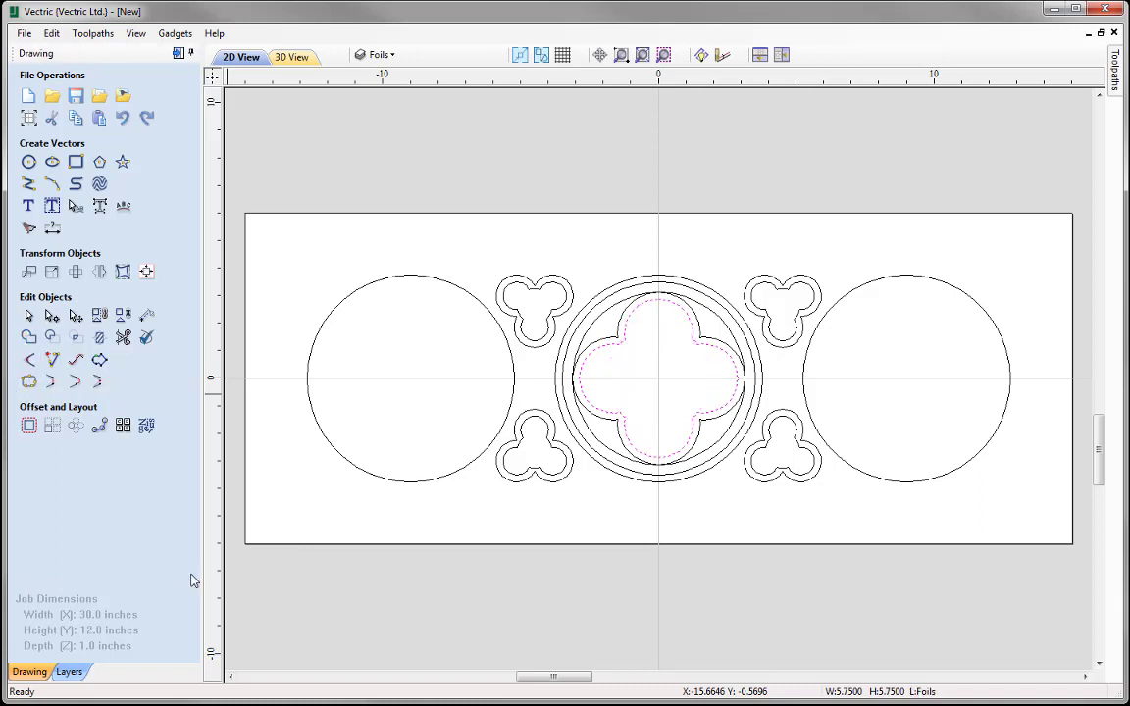
Step: Offset the outer quatrefoil outwards by 0.375 inches, keeping the original
left_click(620, 331)
left_click(620, 331)
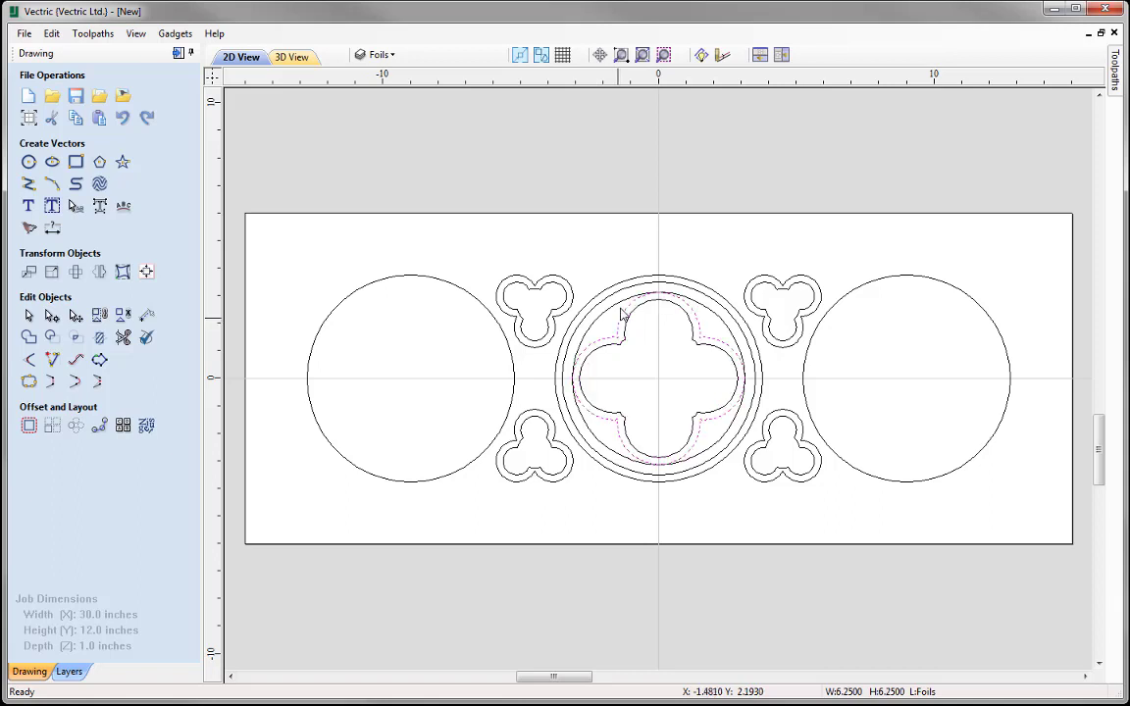
left_click(28, 426)
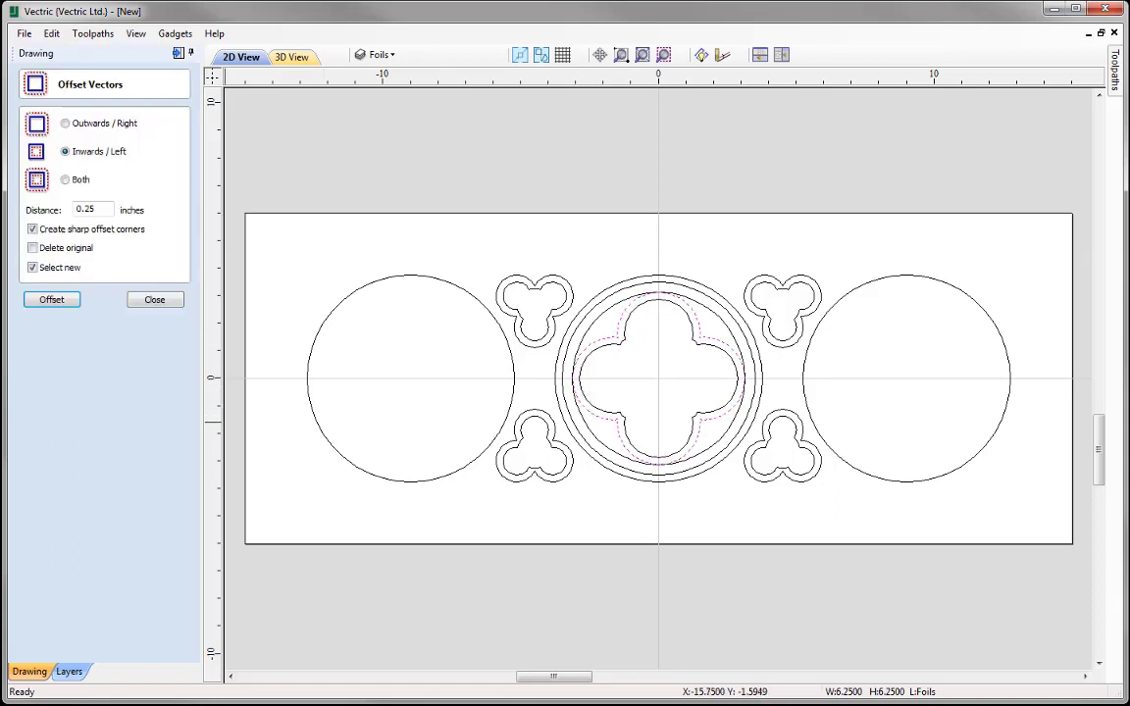
left_click(100, 126)
double_click(85, 210)
left_click(44, 306)
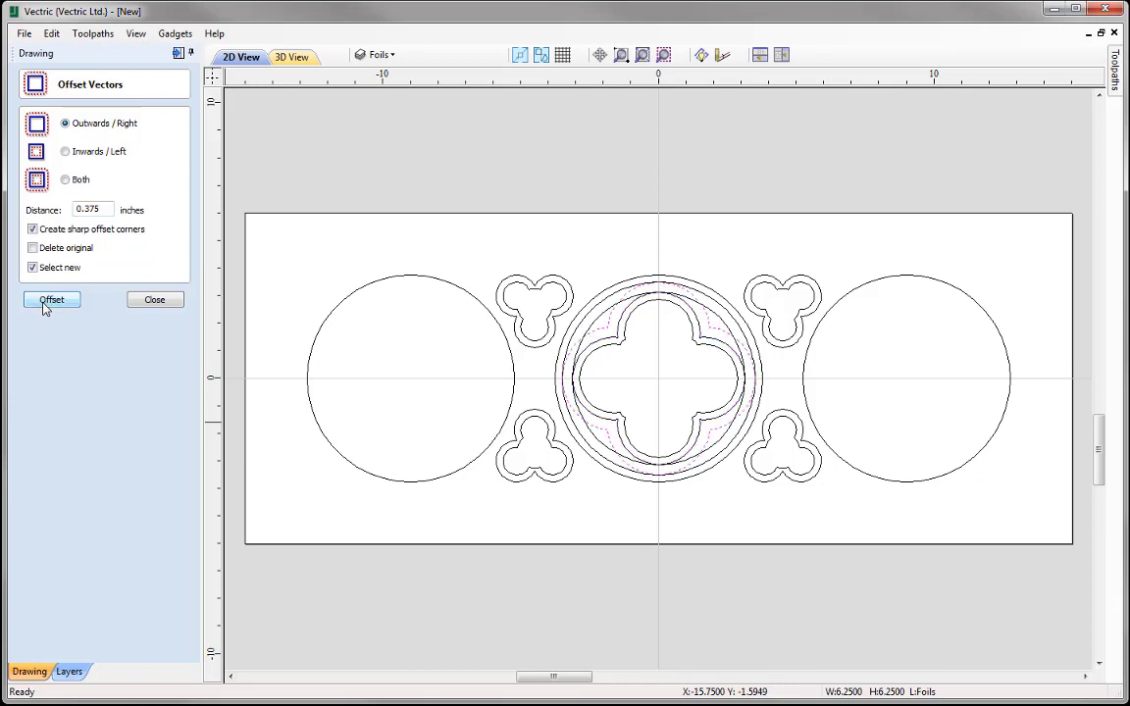
left_click(155, 300)
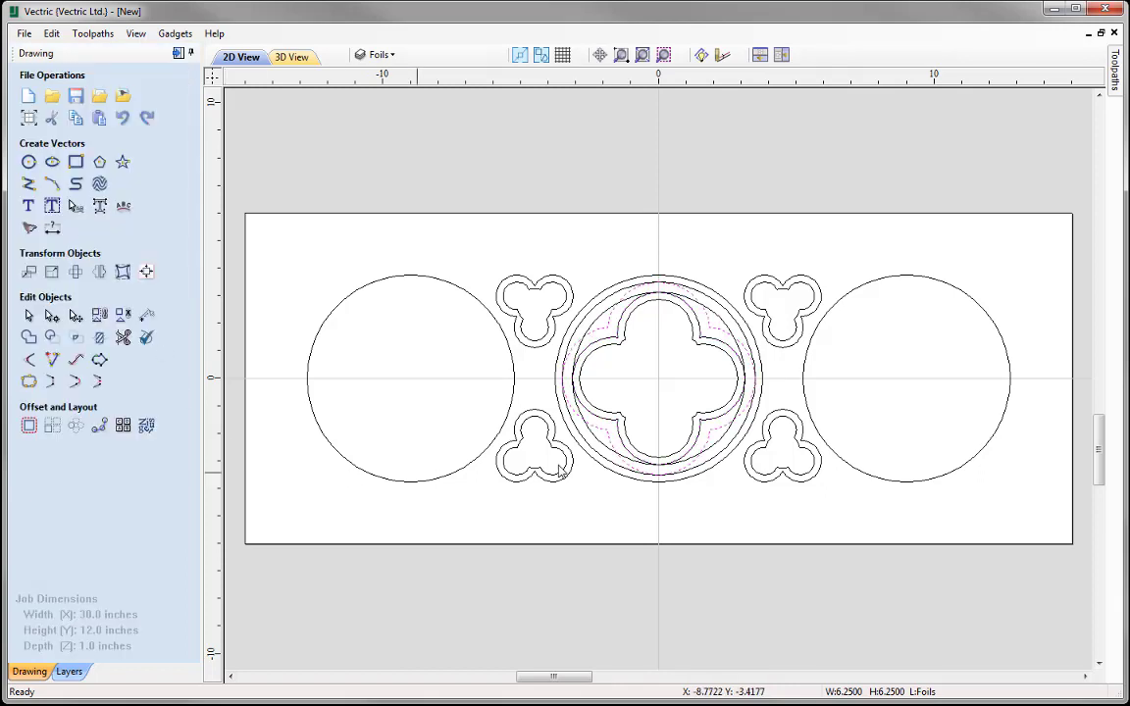
Step: Move the outward-offset quatrefoil and the circle bounding the original quatrefoil to the VCarve Shapes layer
left_click(603, 324)
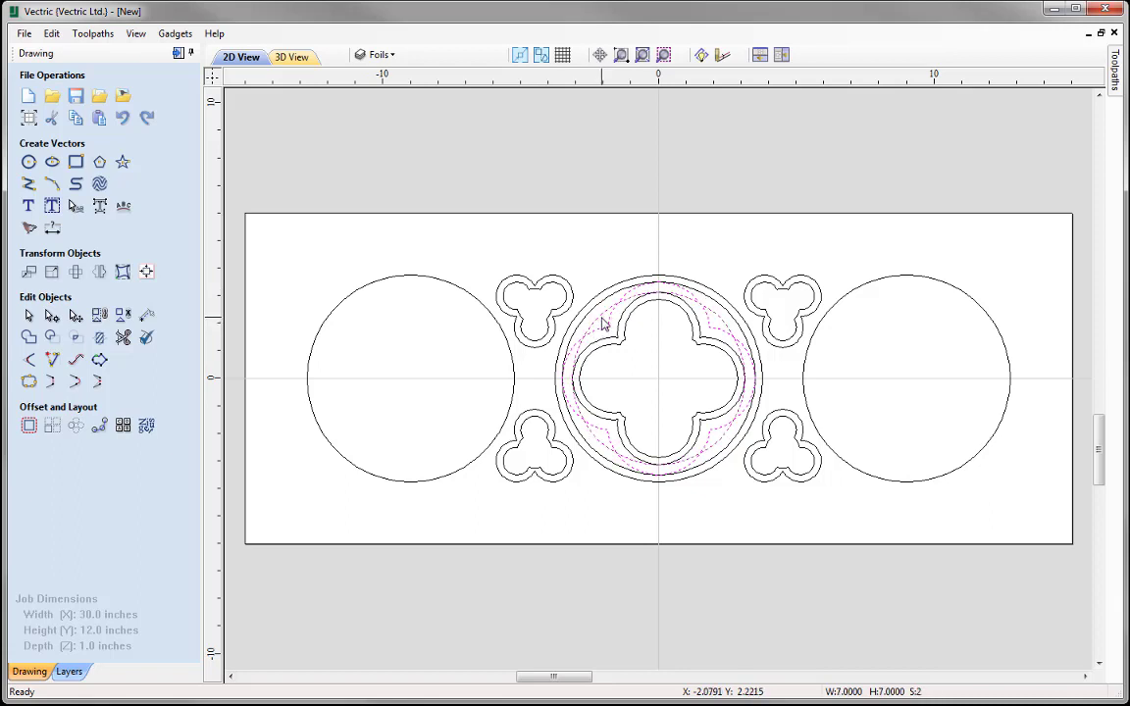
right_click(603, 323)
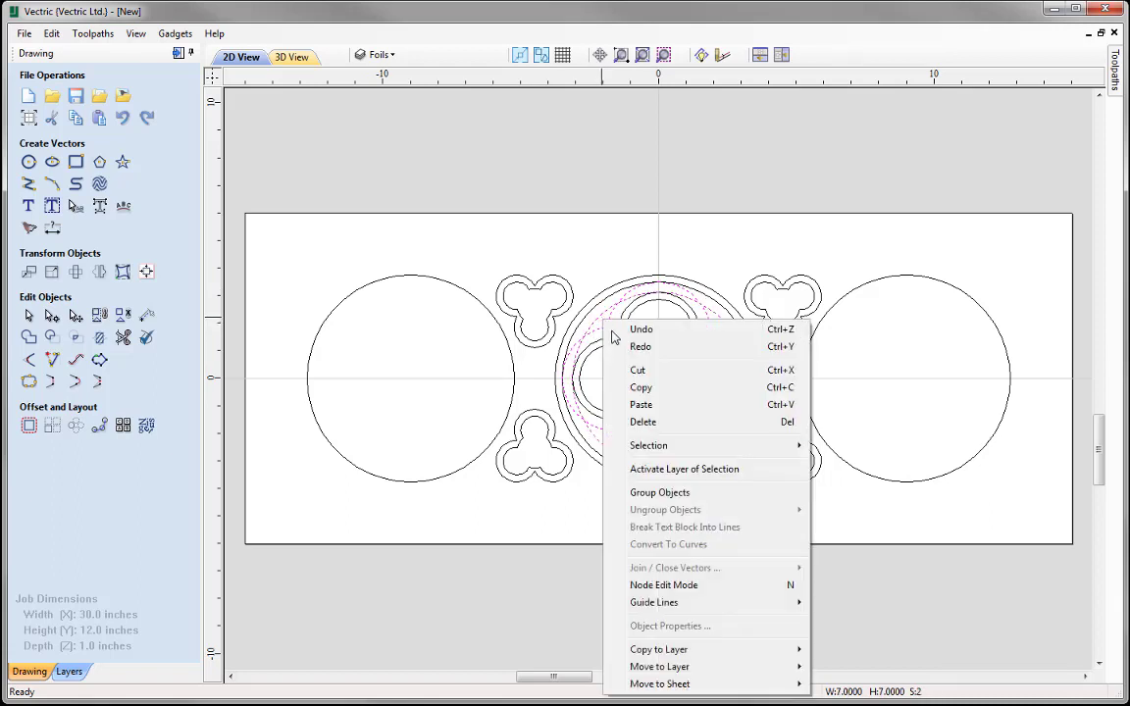
mouse_move(687, 667)
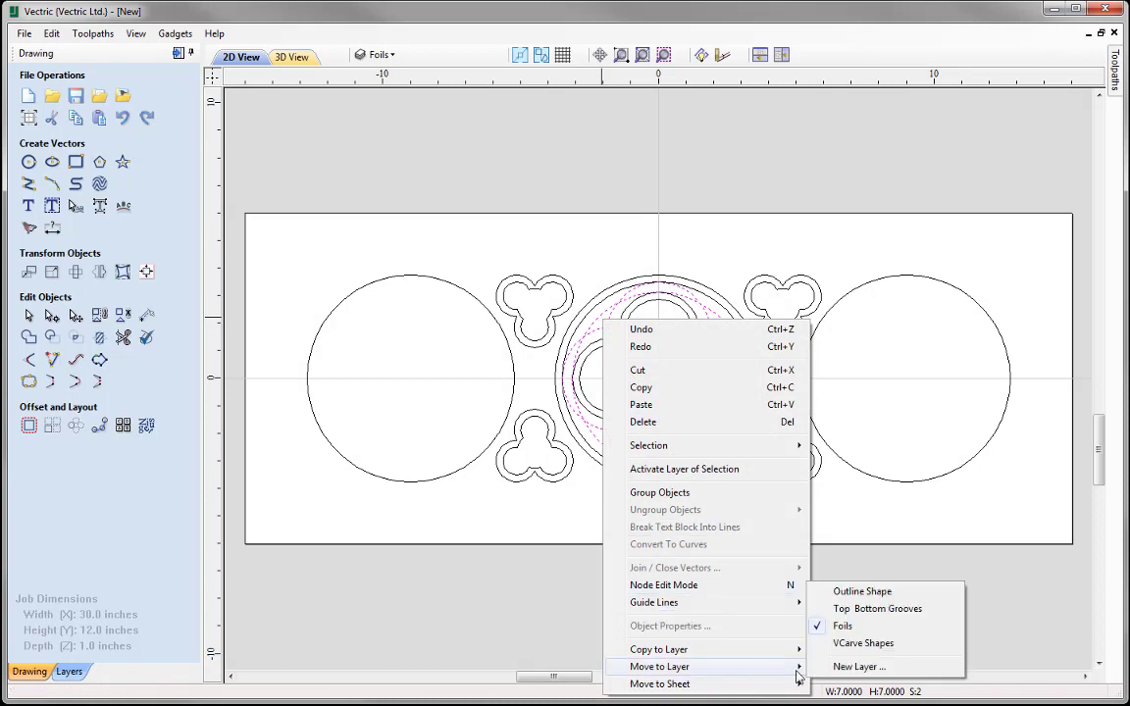
left_click(895, 644)
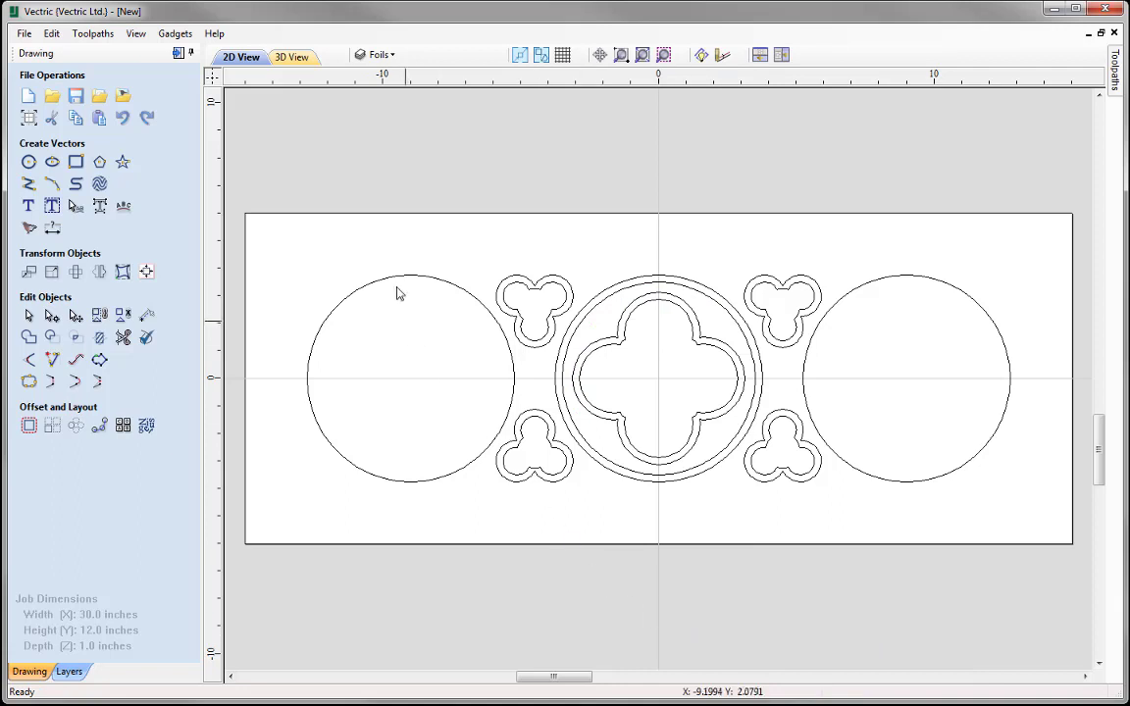
Step: Hide the Foils layer and show the VCarve Shapes layer
left_click(382, 56)
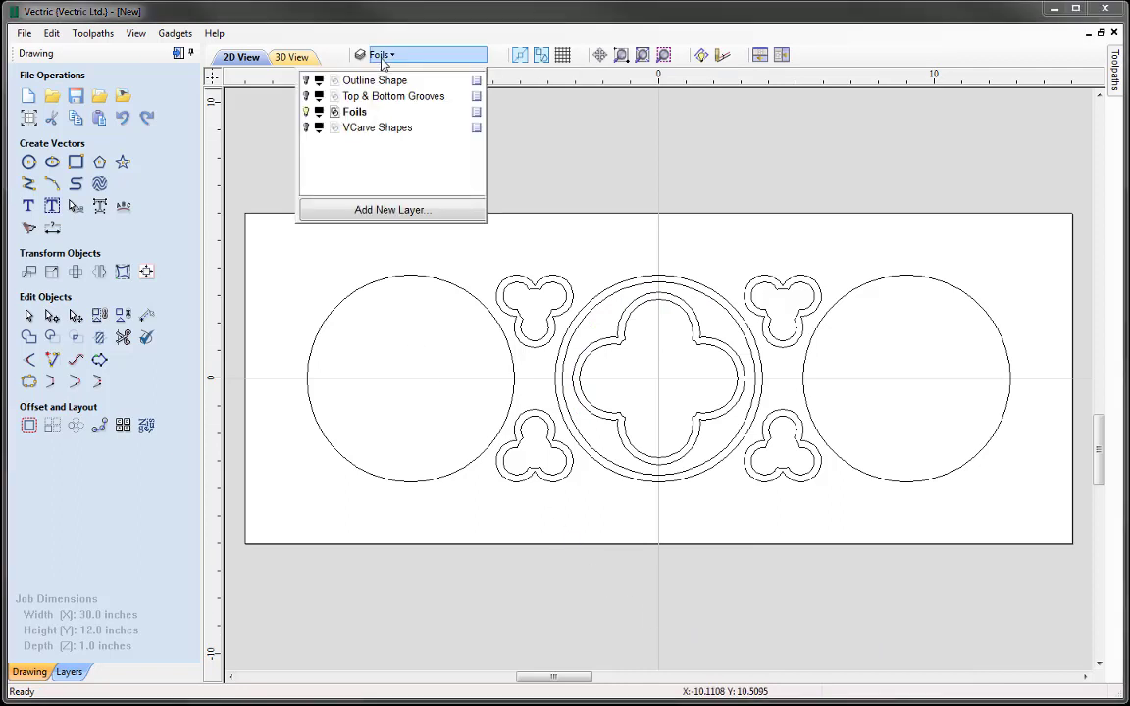
left_click(307, 112)
left_click(307, 128)
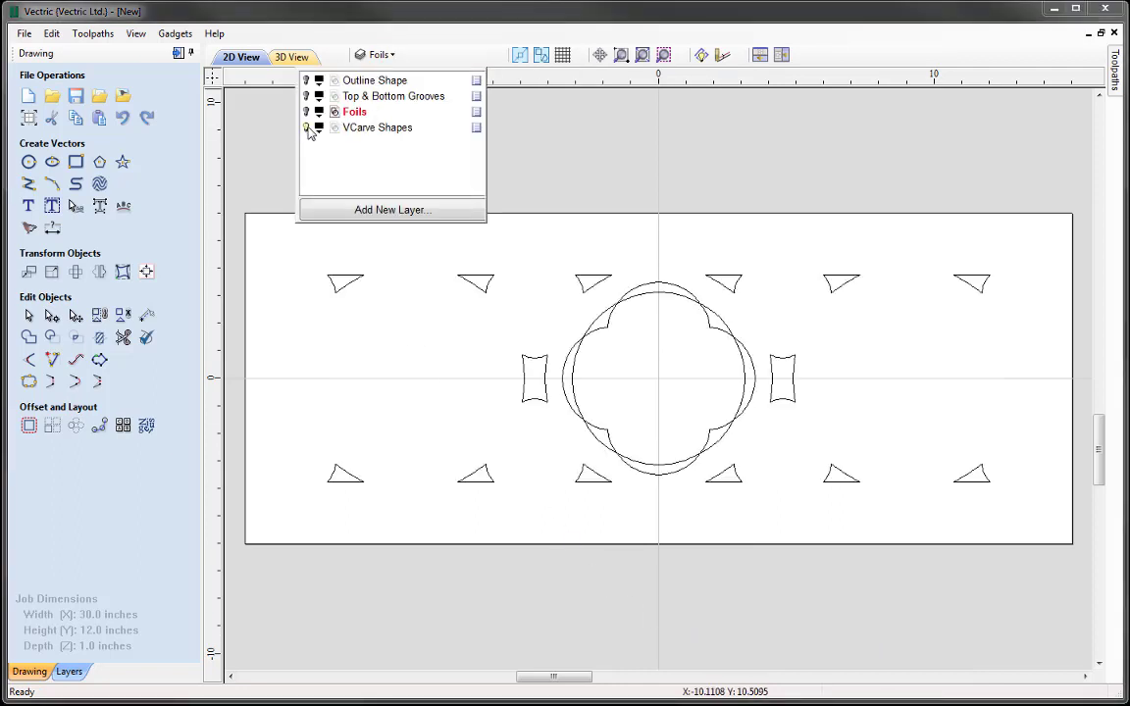
Step: Make VCarve Shapes the active layer and subtract the central quatrefoil from the 6.25-inch circle
left_click(378, 131)
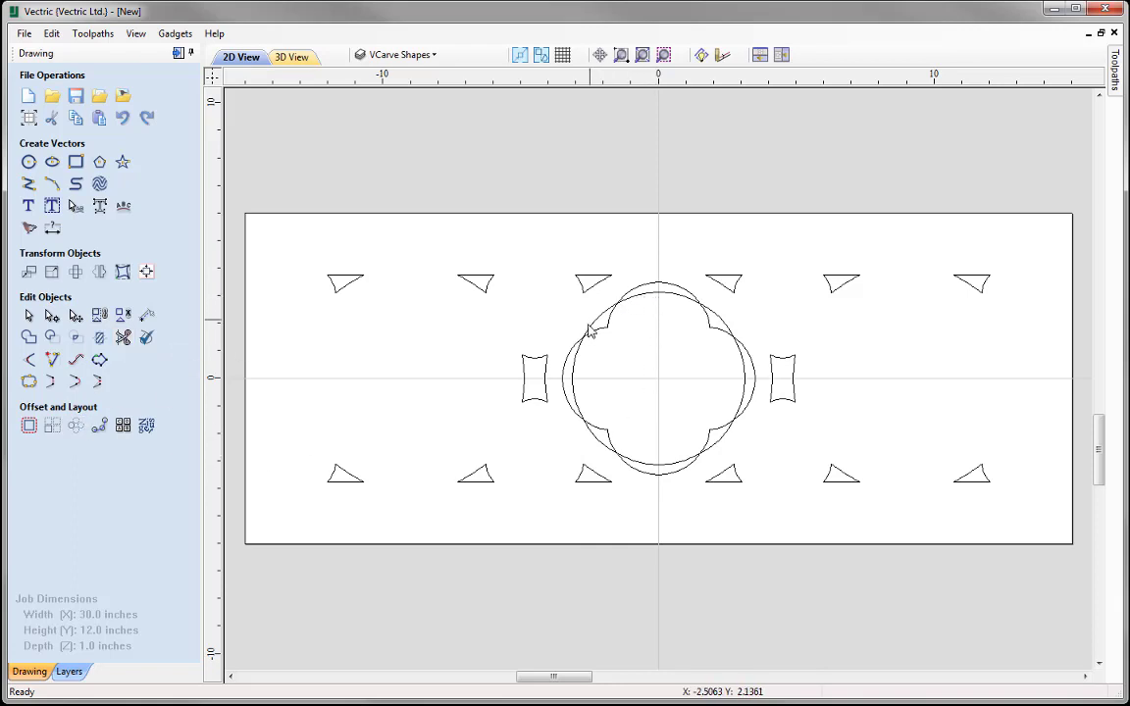
left_click(654, 294)
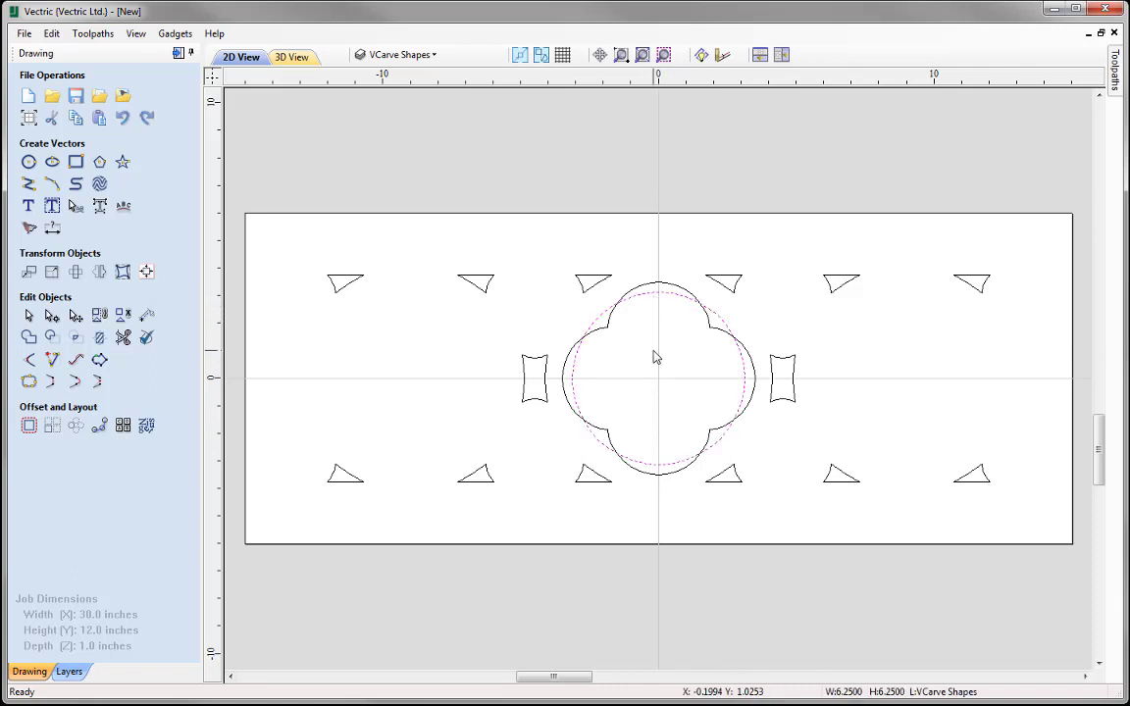
left_click(660, 286, "shift")
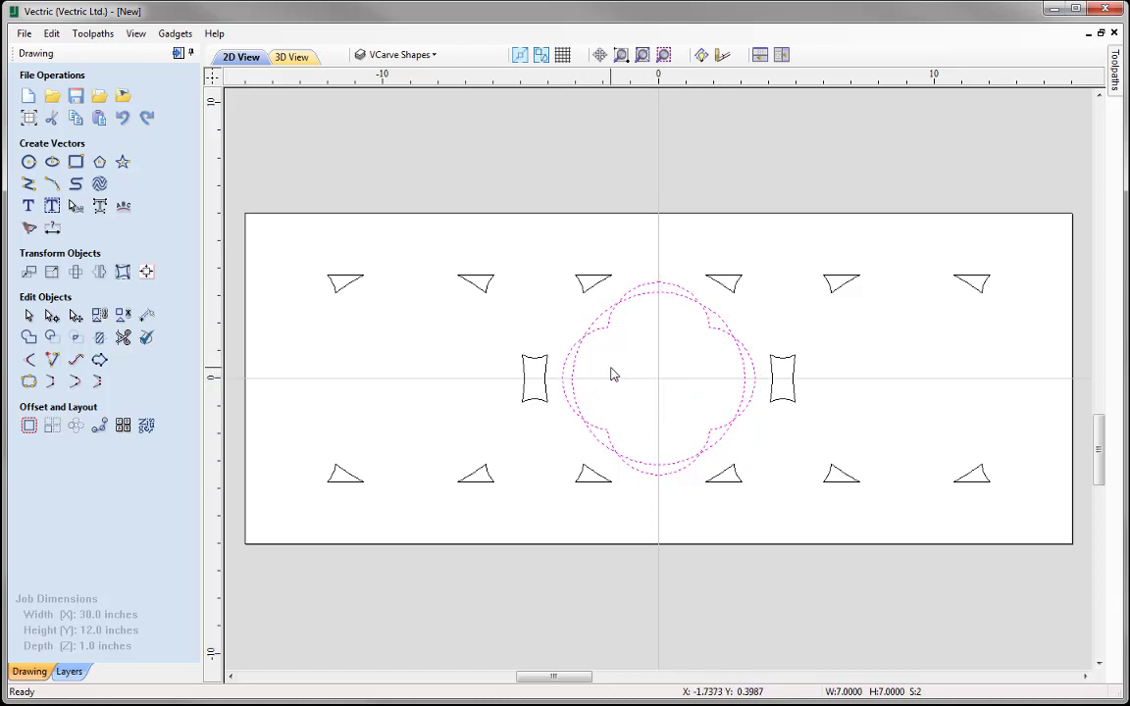
left_click(660, 319)
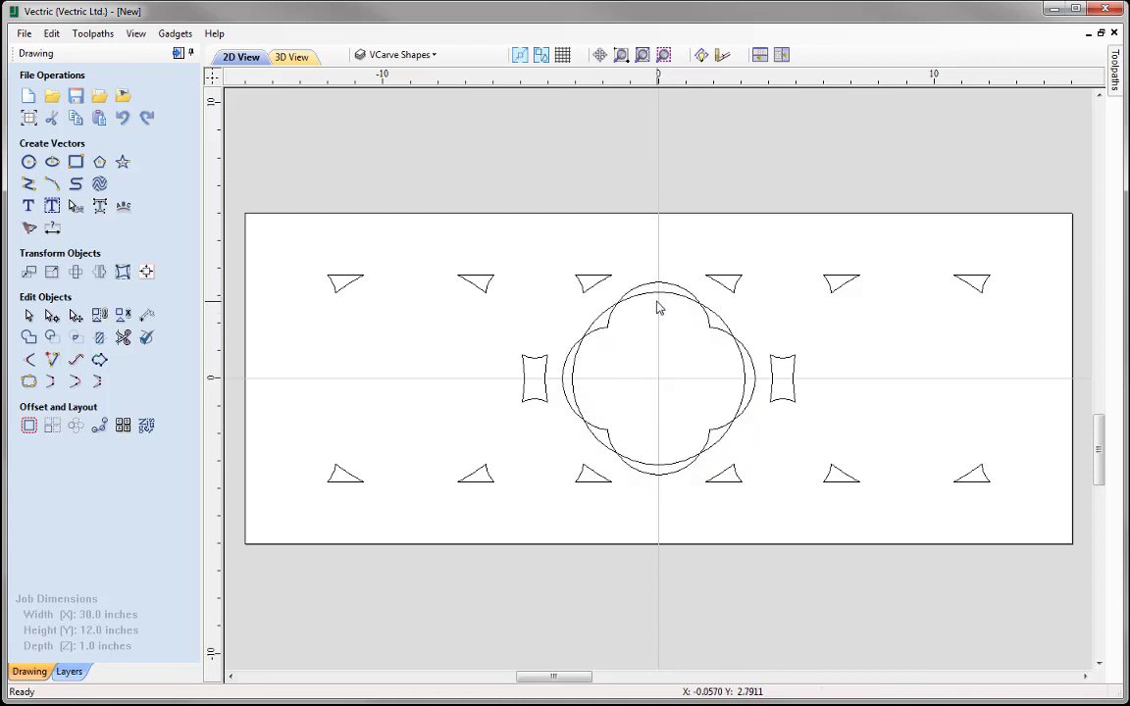
left_click(658, 306)
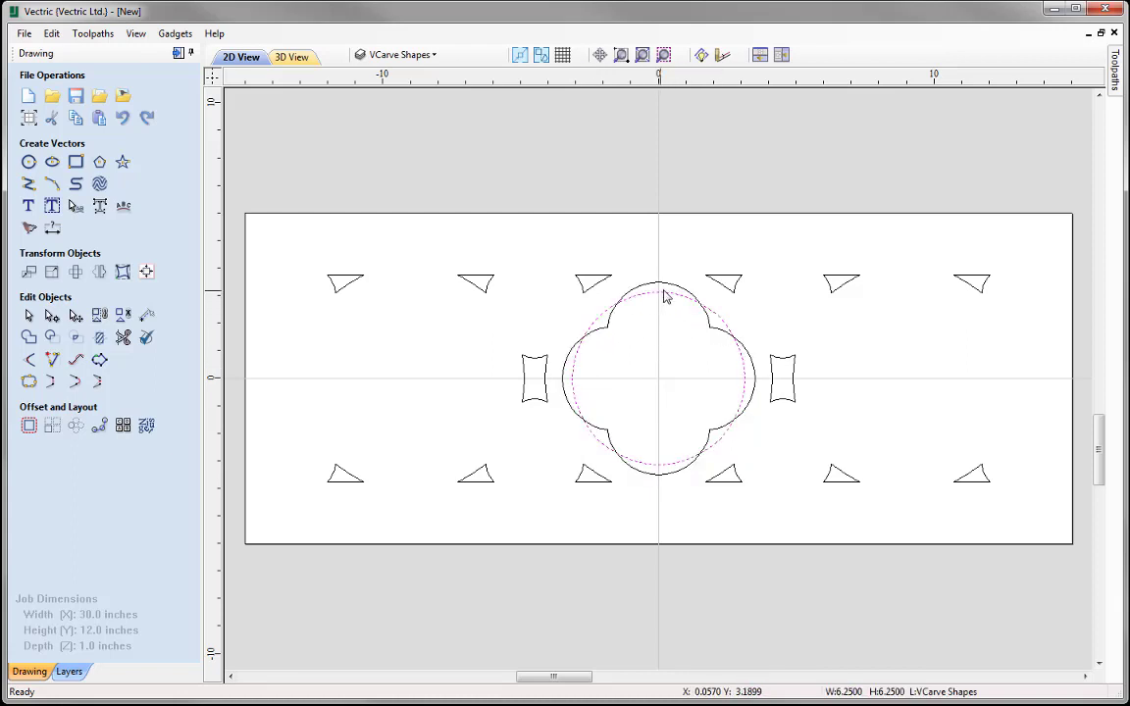
left_click(666, 288, "shift")
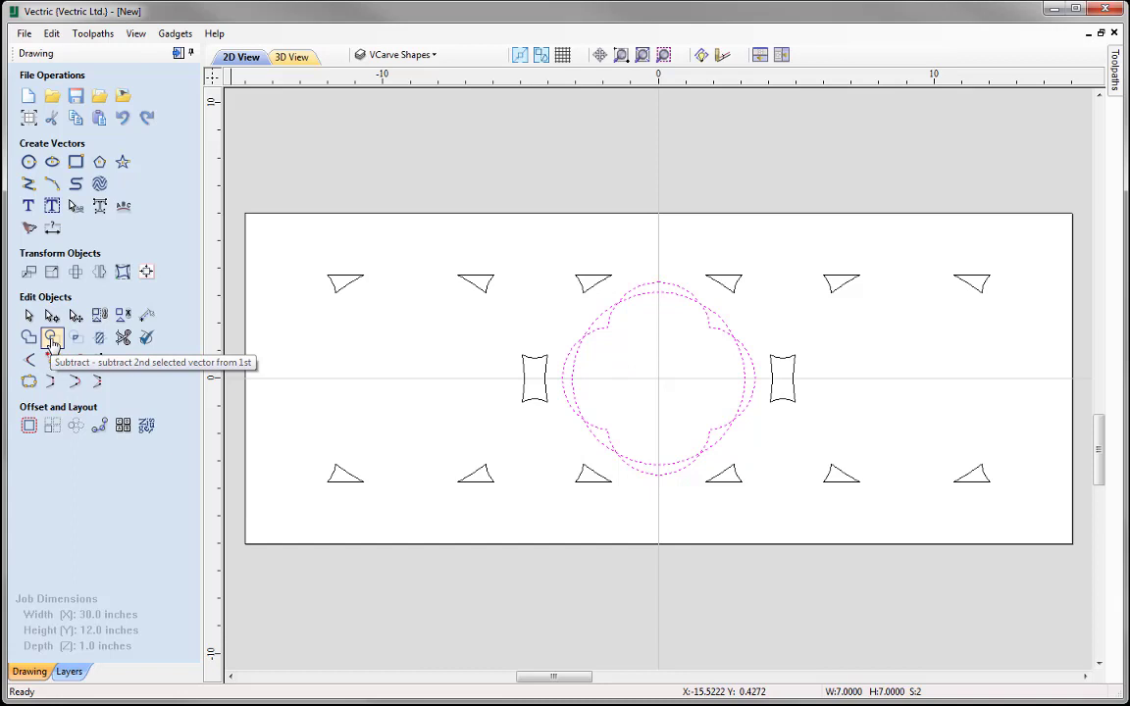
left_click(52, 339)
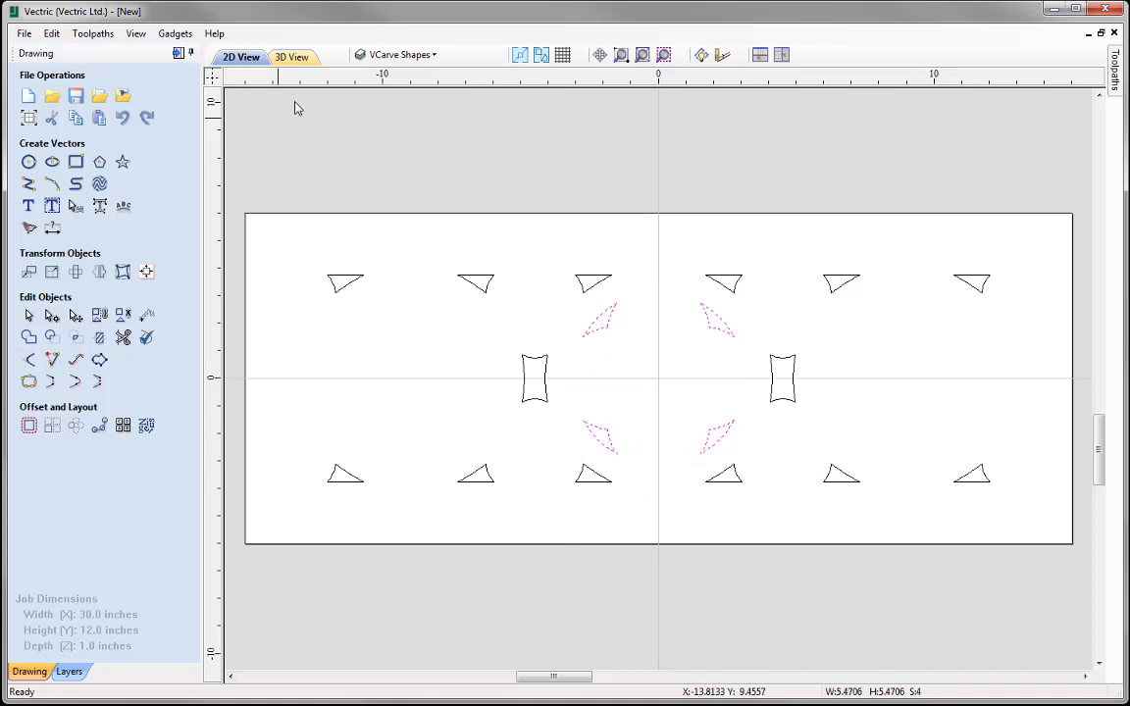
Step: Show the Foils layer and copy the central double quatrefoil, its 7-inch circle and four corner shapes into the centres of both outer circles
left_click(397, 55)
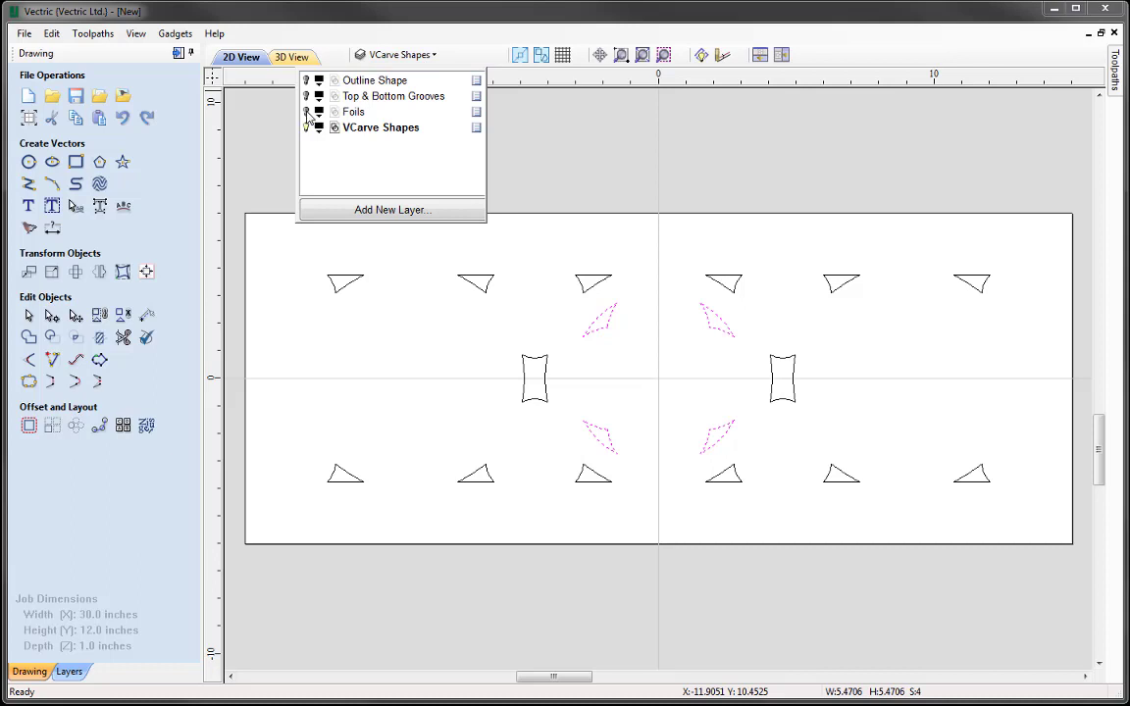
left_click(306, 112)
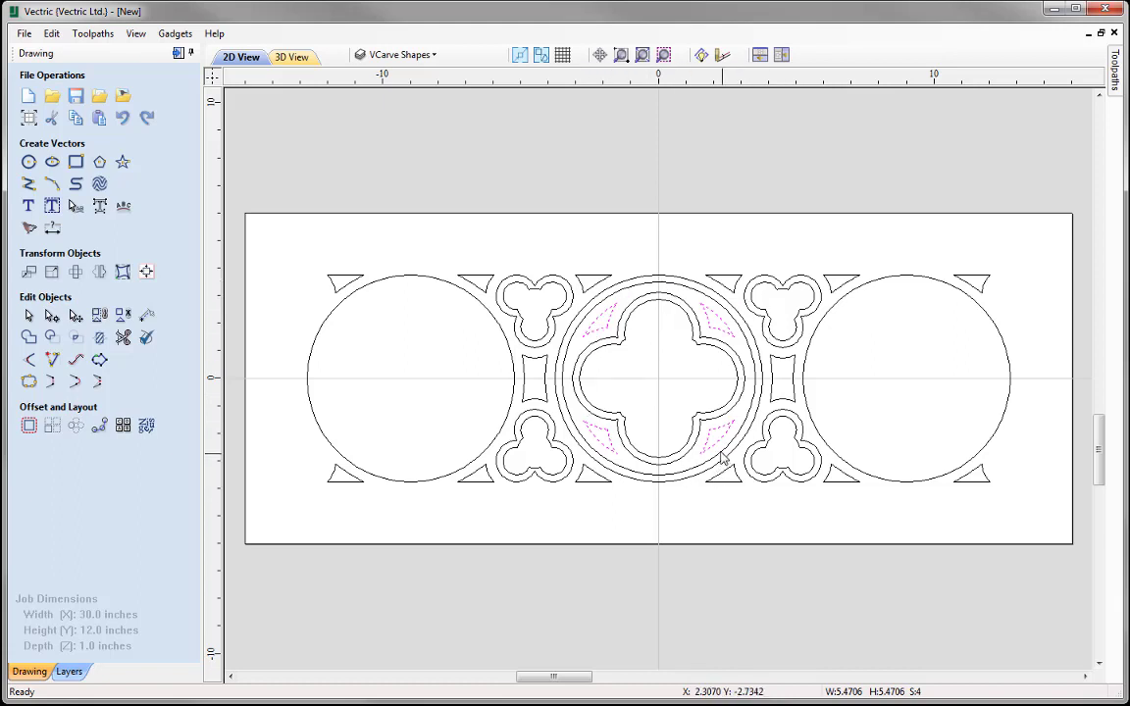
left_click_drag(723, 459, 602, 310)
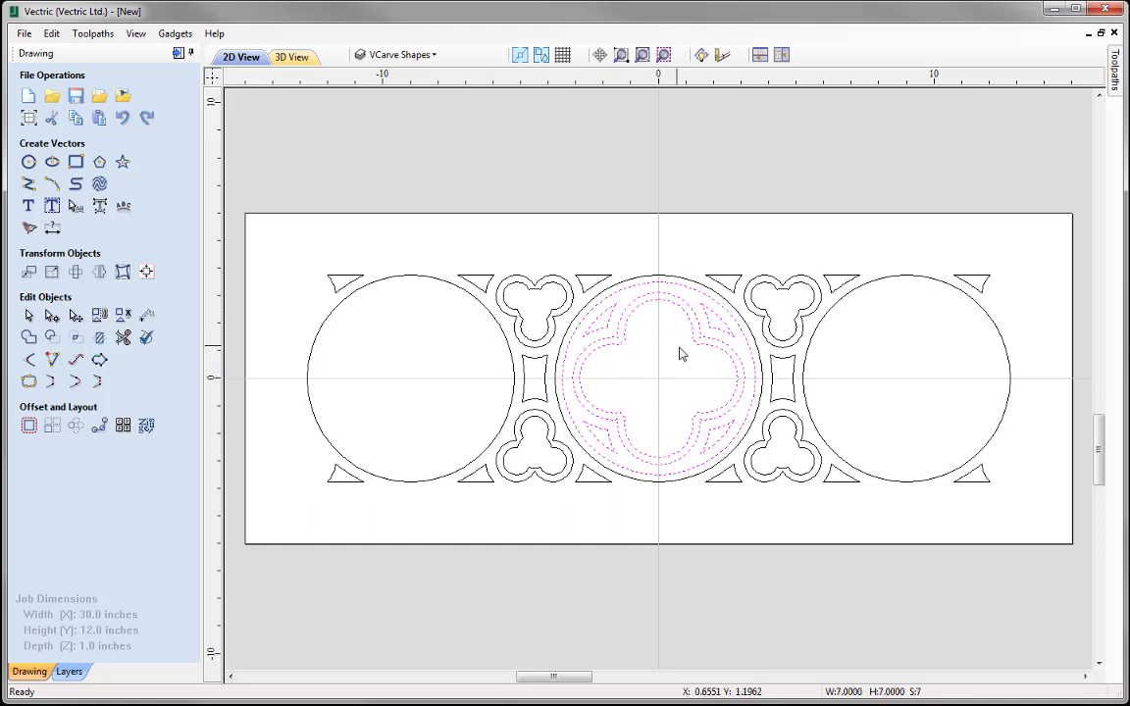
left_click(711, 345)
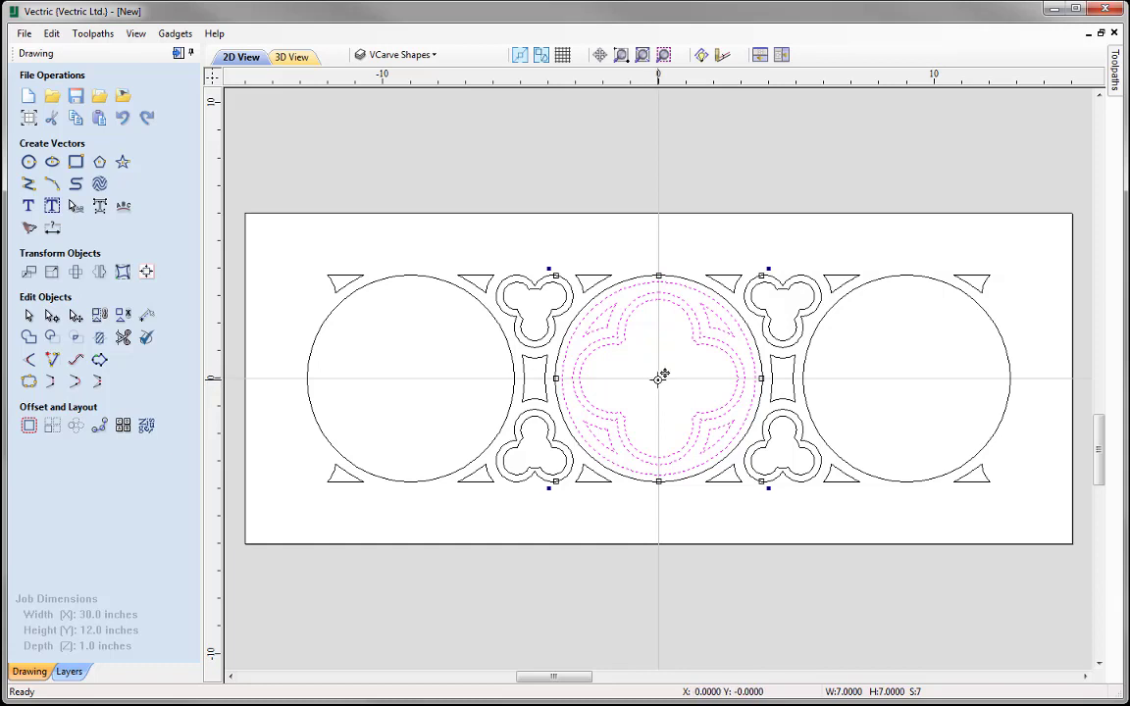
left_click_drag(662, 378, 410, 378)
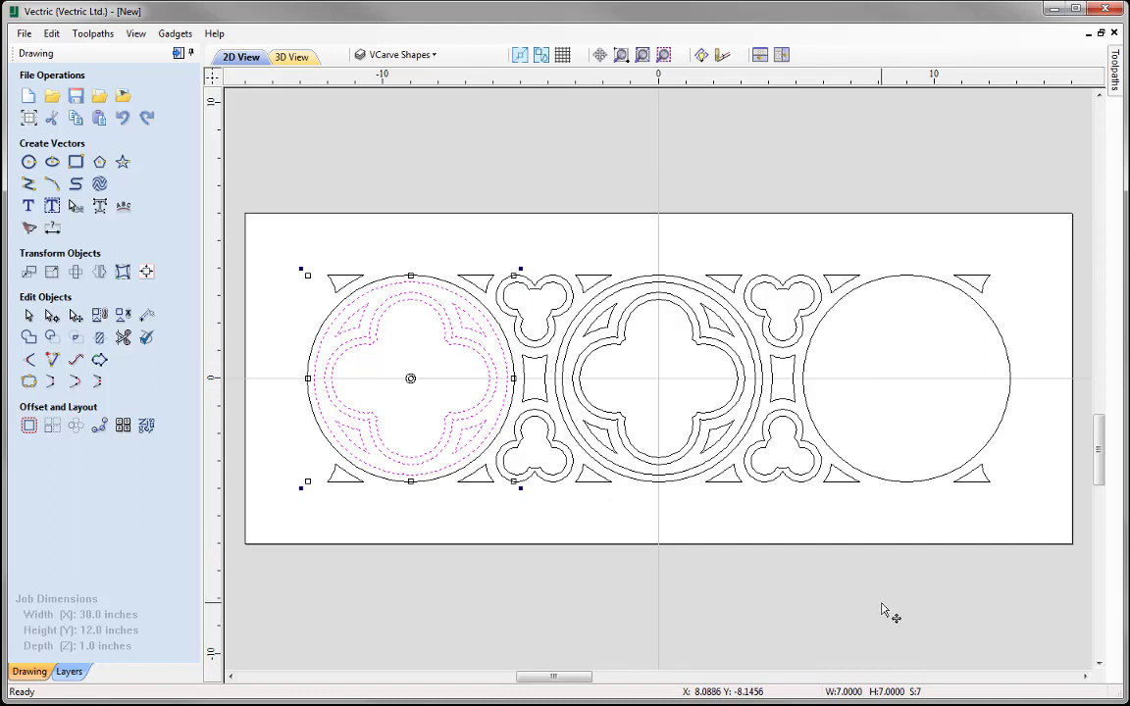
key("ctrl+v")
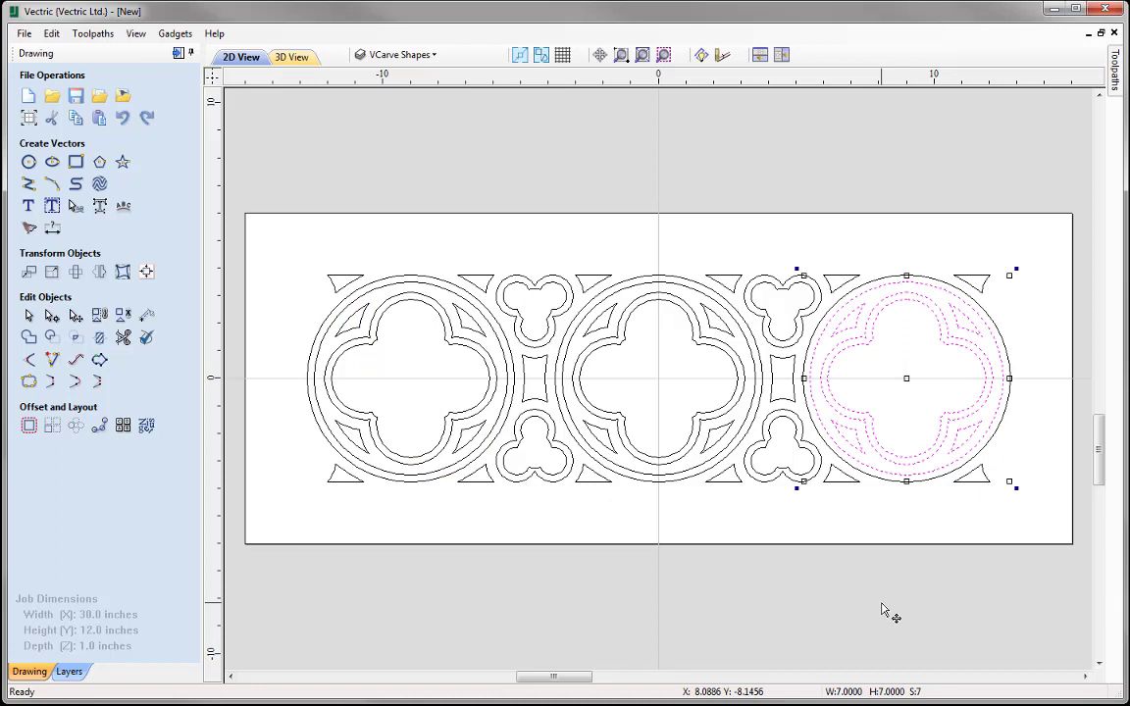
left_click(812, 630)
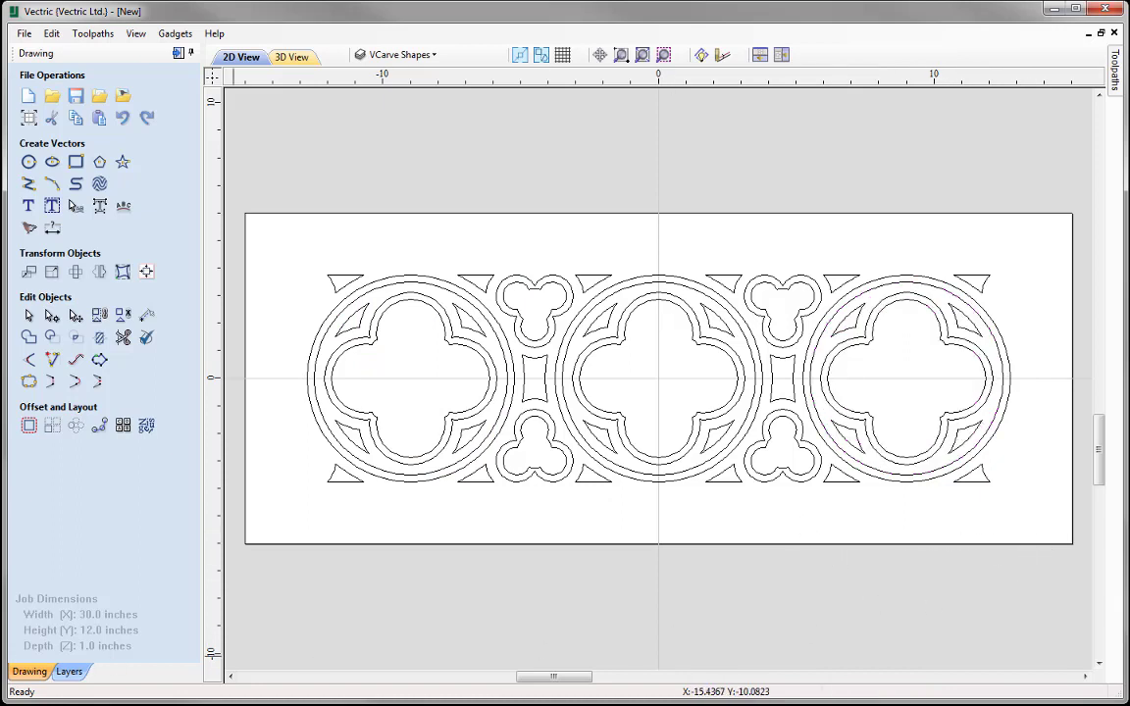
Step: Show the Outline Shape and Top & Bottom Grooves layers
left_click(397, 55)
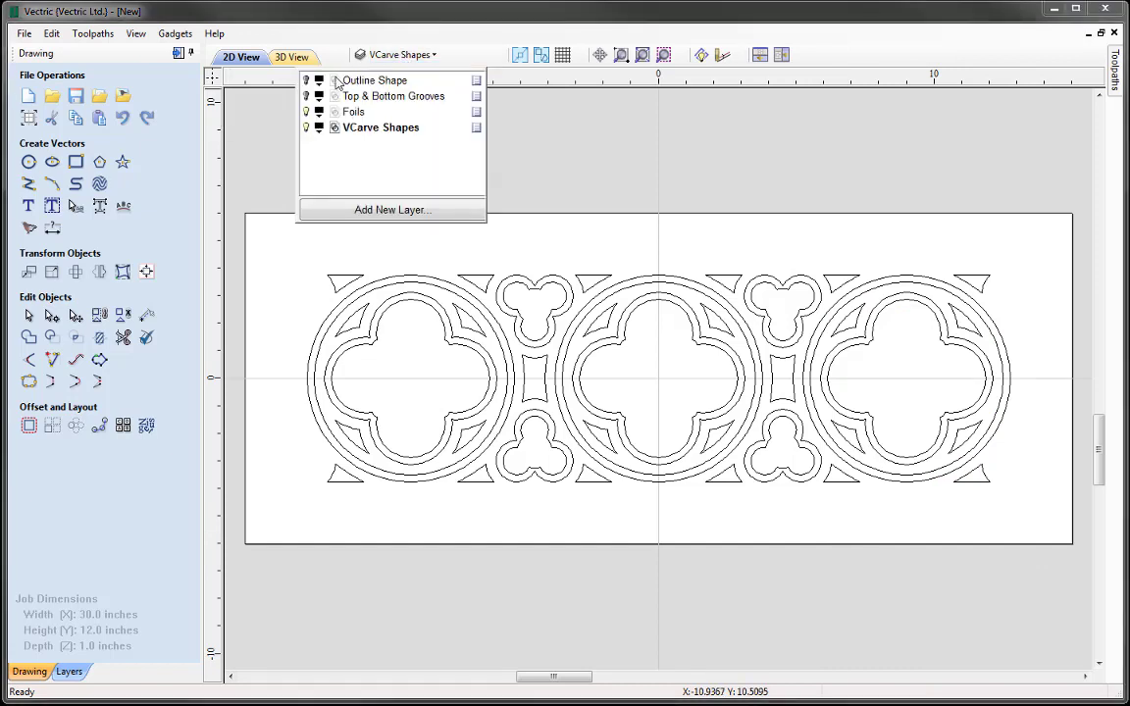
left_click(307, 81)
left_click(307, 96)
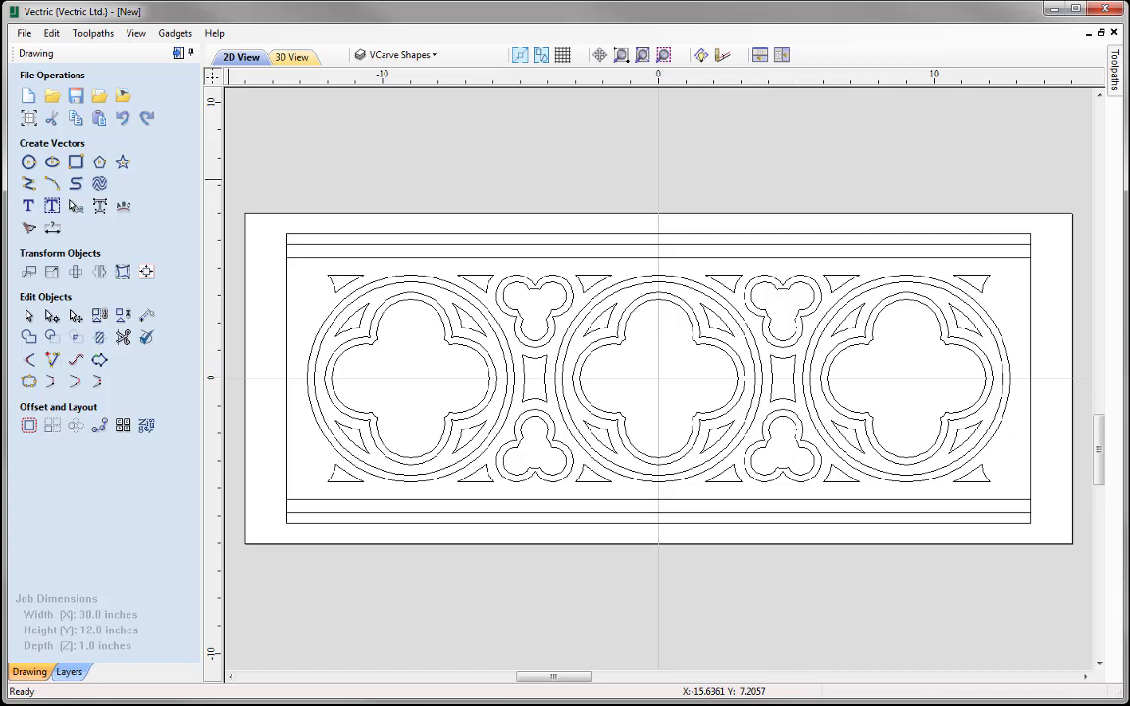
Step: Save the drawing as Gothic_Quatrefoil_Vector_Drawing in VCarve (.crv) format in the Gothic_Quatrefoil_FILES folder
left_click(23, 33)
left_click(69, 119)
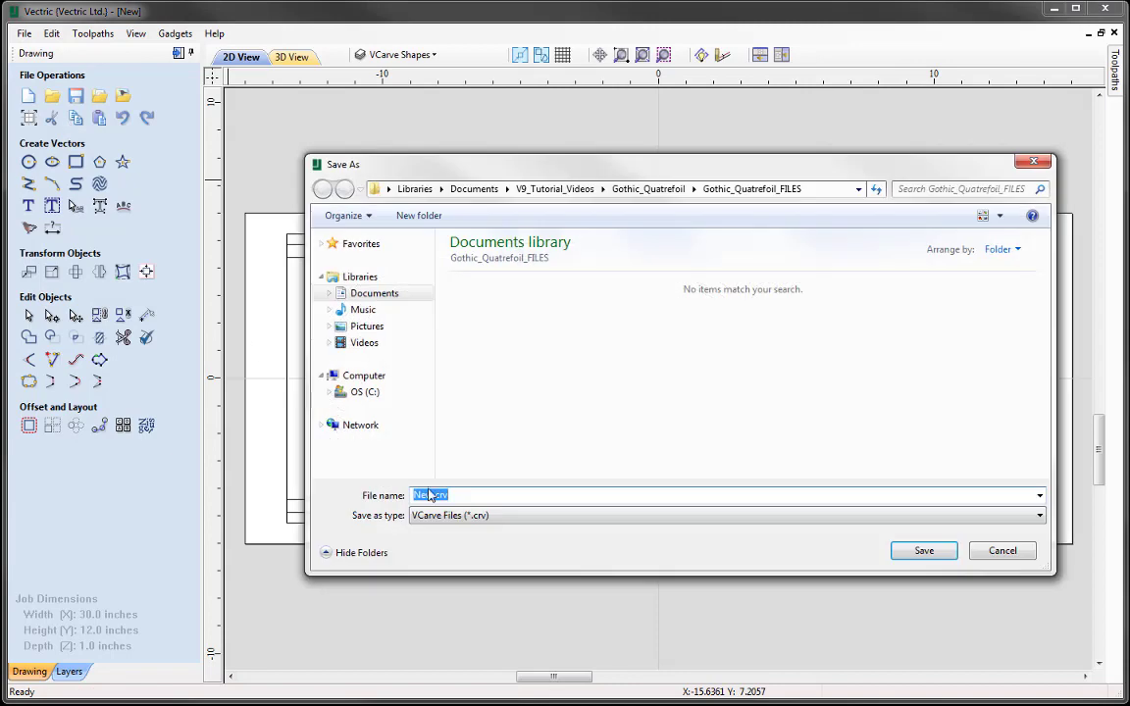
right_click(430, 495)
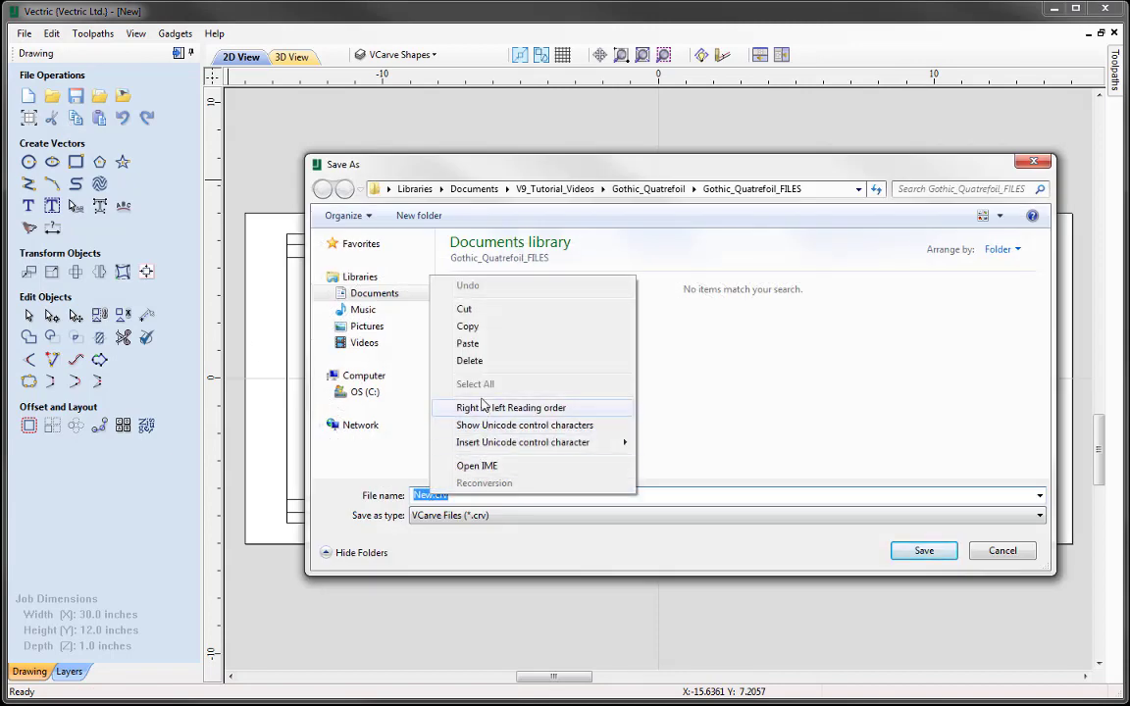
left_click(468, 343)
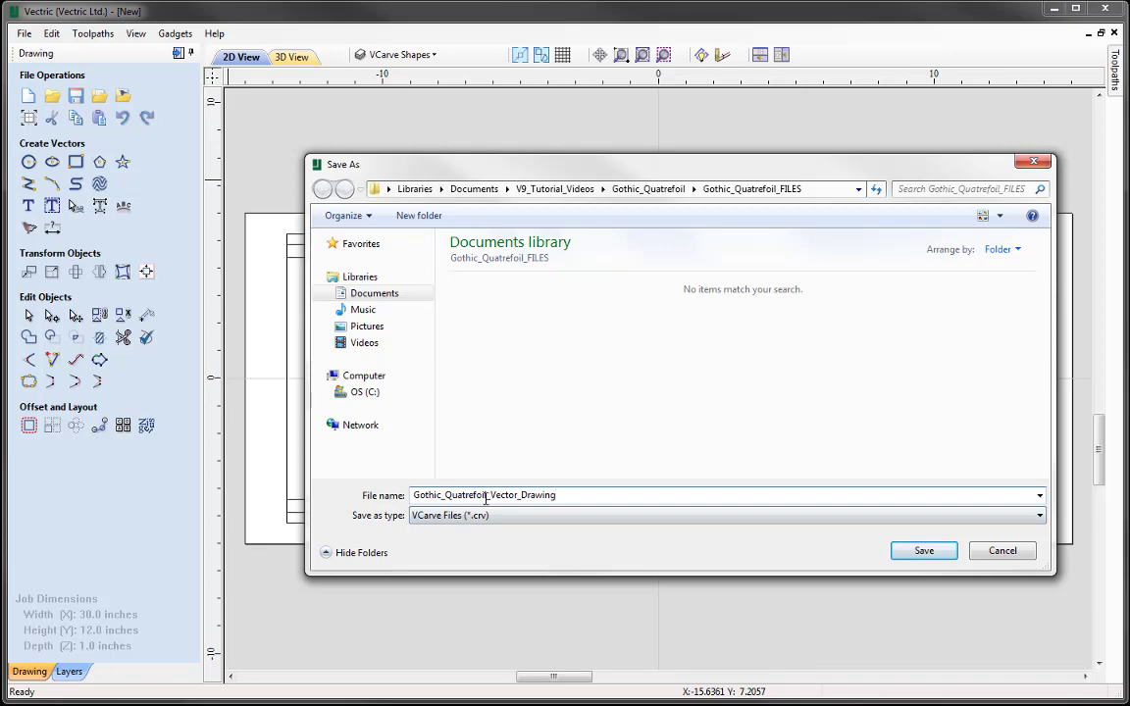
left_click(930, 552)
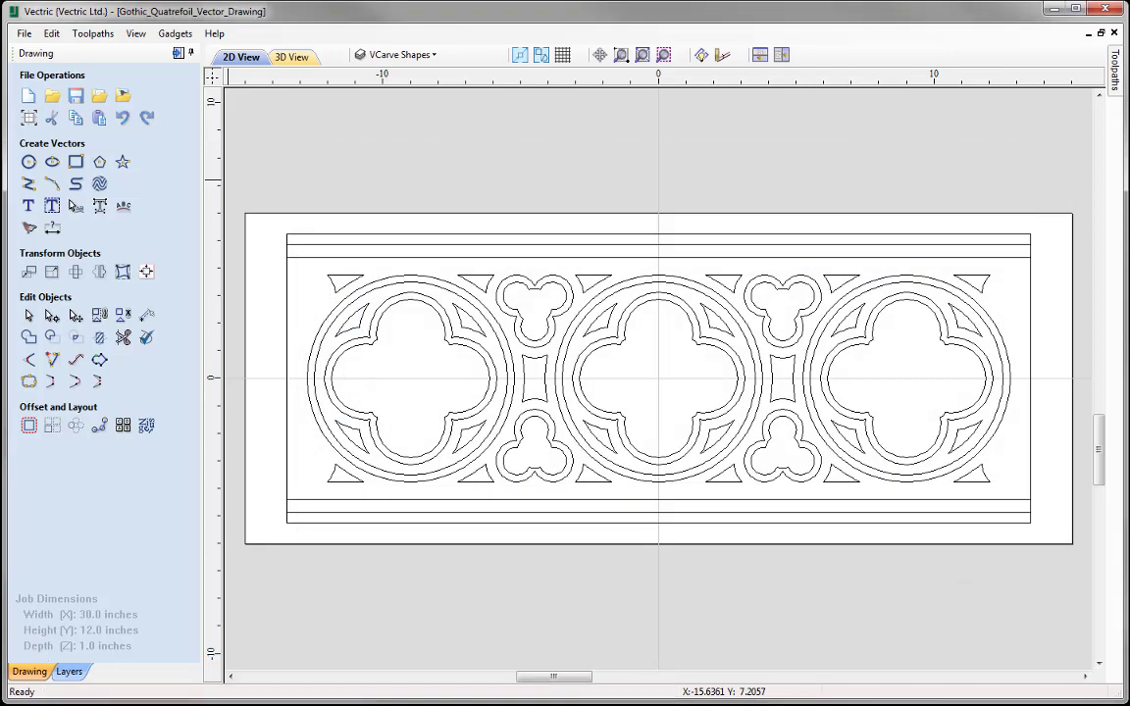